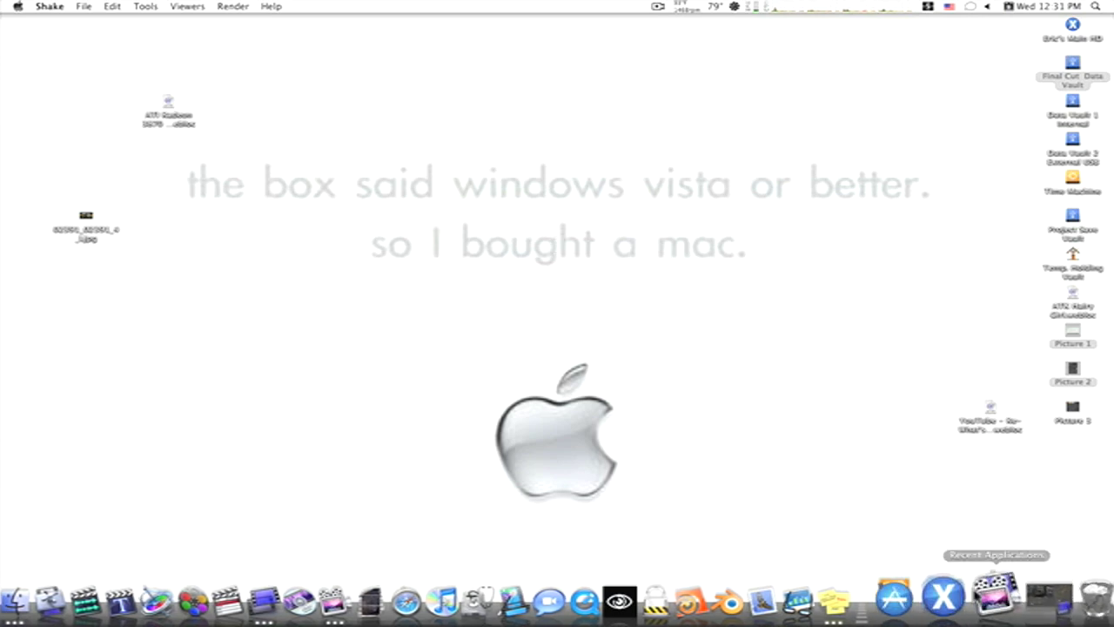
# Restore the minimized Shake project window and examine the pictures composited into the wall frames of the staircase shot
pyautogui.click(1049, 597)
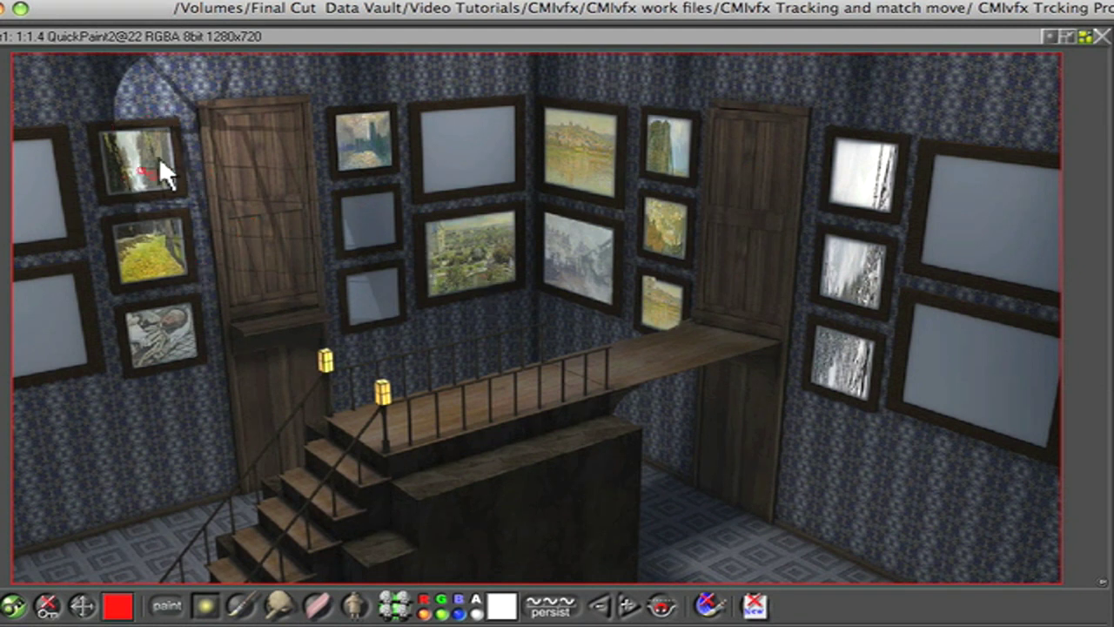
pyautogui.moveTo(100, 152); pyautogui.dragTo(329, 190)
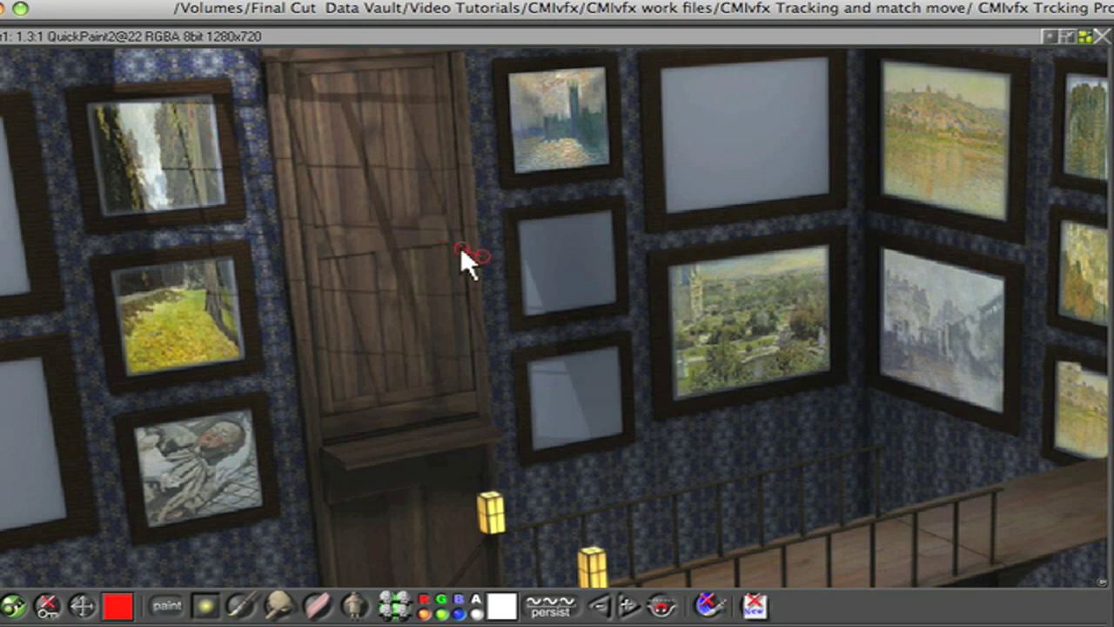
pyautogui.moveTo(461, 248); pyautogui.dragTo(90, 232)
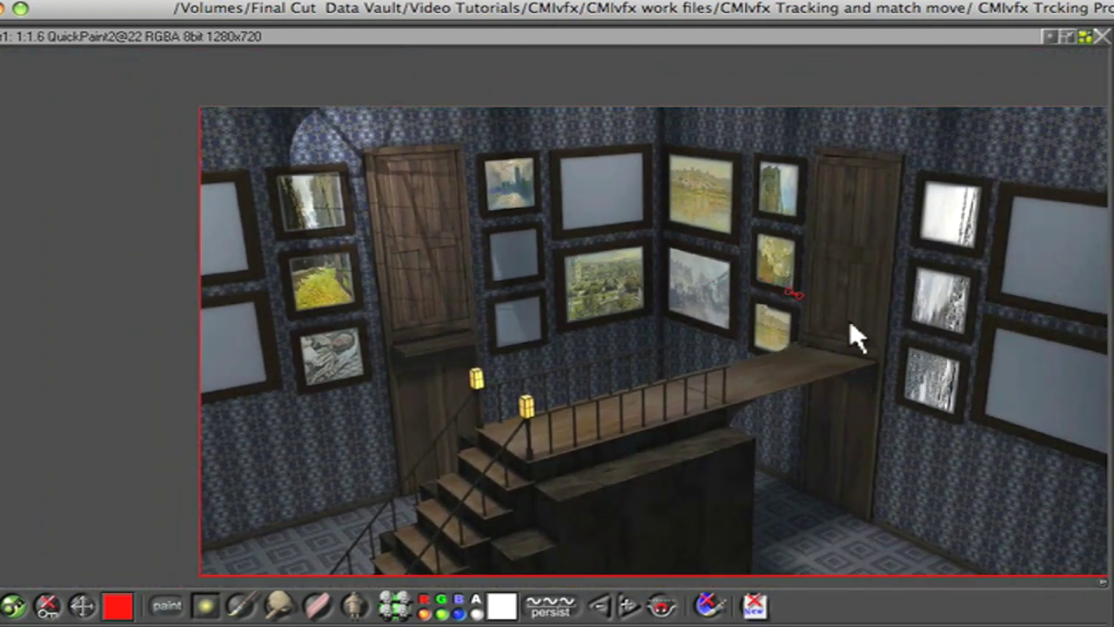
pyautogui.moveTo(665, 346); pyautogui.dragTo(872, 444)
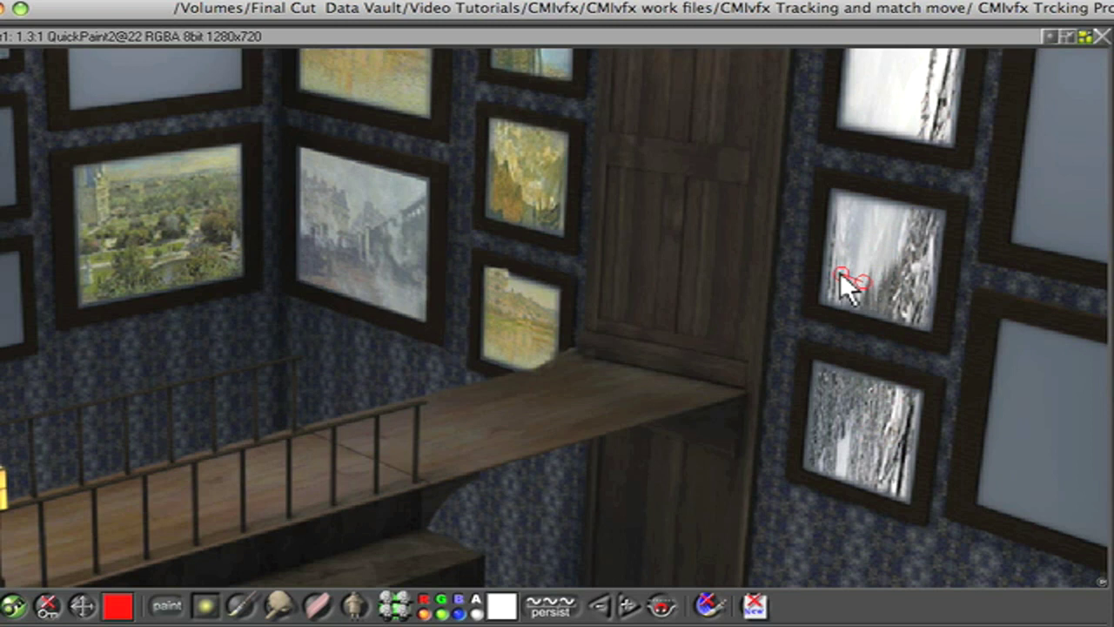
pyautogui.moveTo(872, 189)
pyautogui.mouseDown()
pyautogui.moveTo(834, 280)
pyautogui.moveTo(731, 241)
pyautogui.mouseUp()
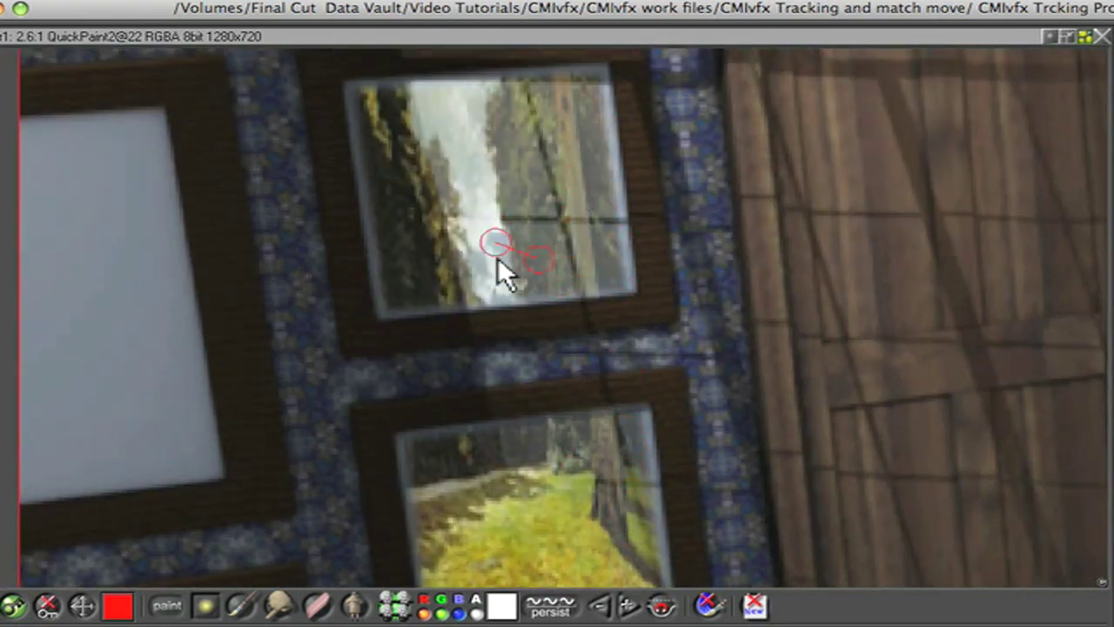
pyautogui.moveTo(813, 378); pyautogui.dragTo(470, 348)
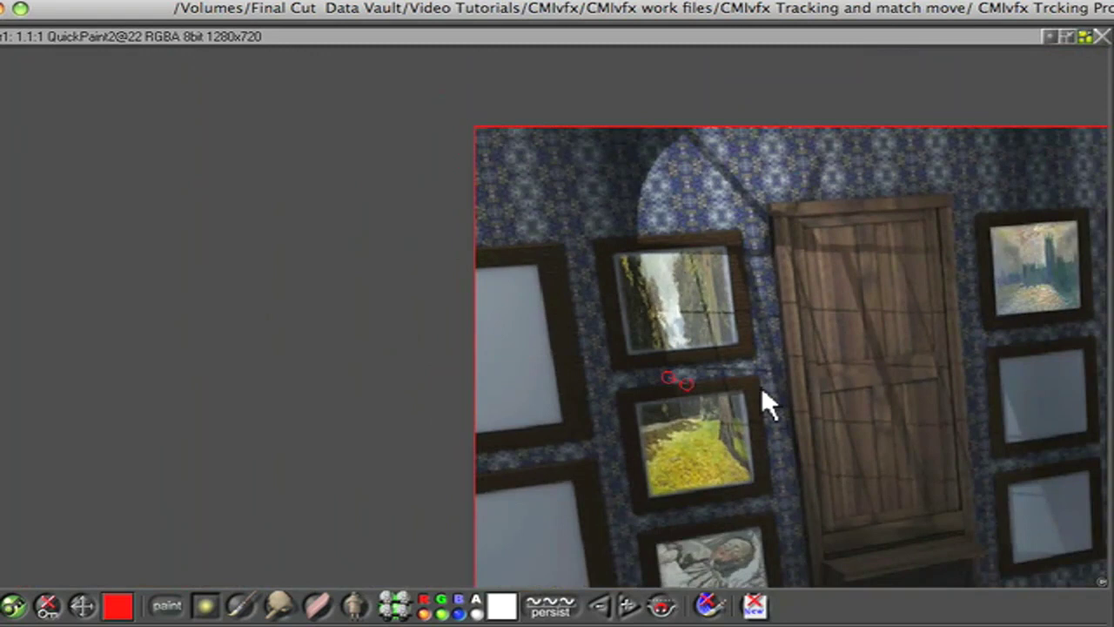
pyautogui.moveTo(761, 386); pyautogui.dragTo(404, 278)
pyautogui.moveTo(833, 394); pyautogui.dragTo(609, 357)
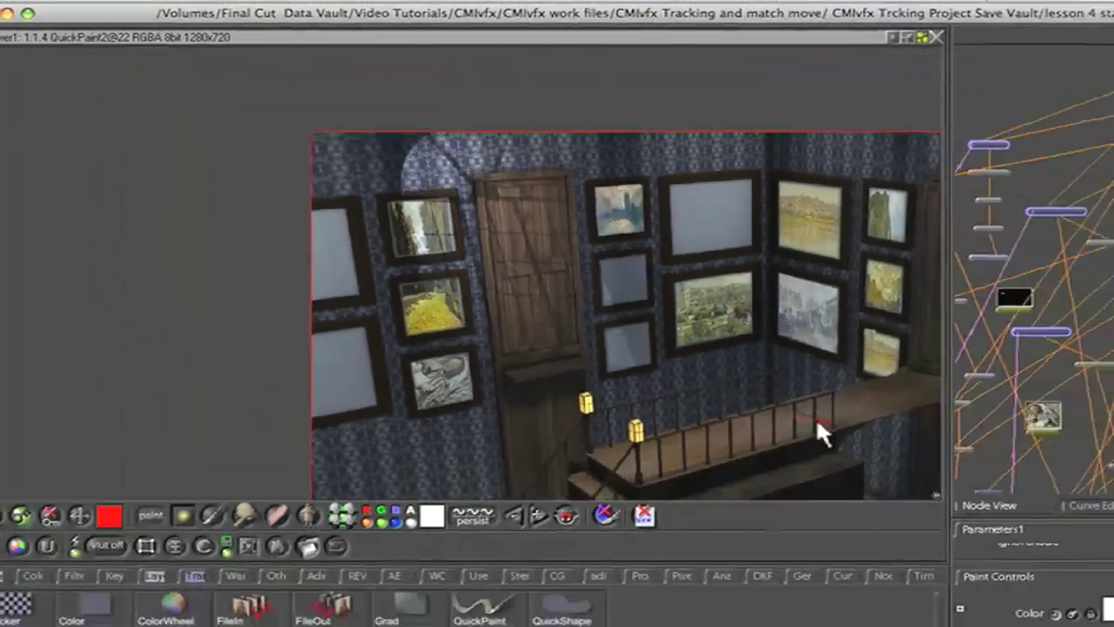
pyautogui.moveTo(957, 489); pyautogui.dragTo(703, 407)
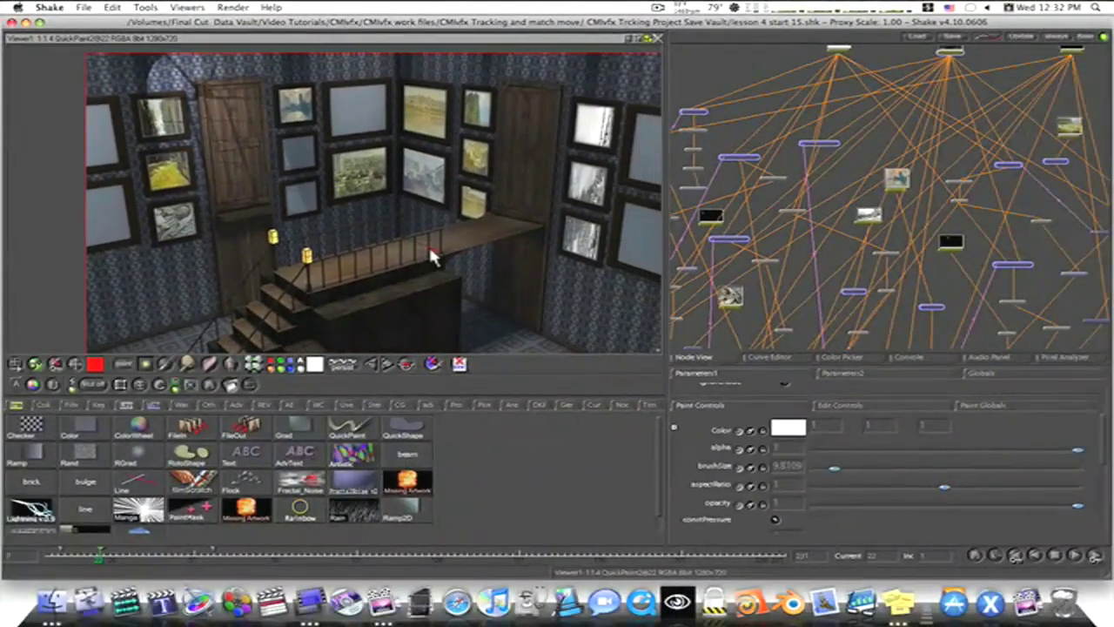
pyautogui.moveTo(432, 255); pyautogui.dragTo(398, 245)
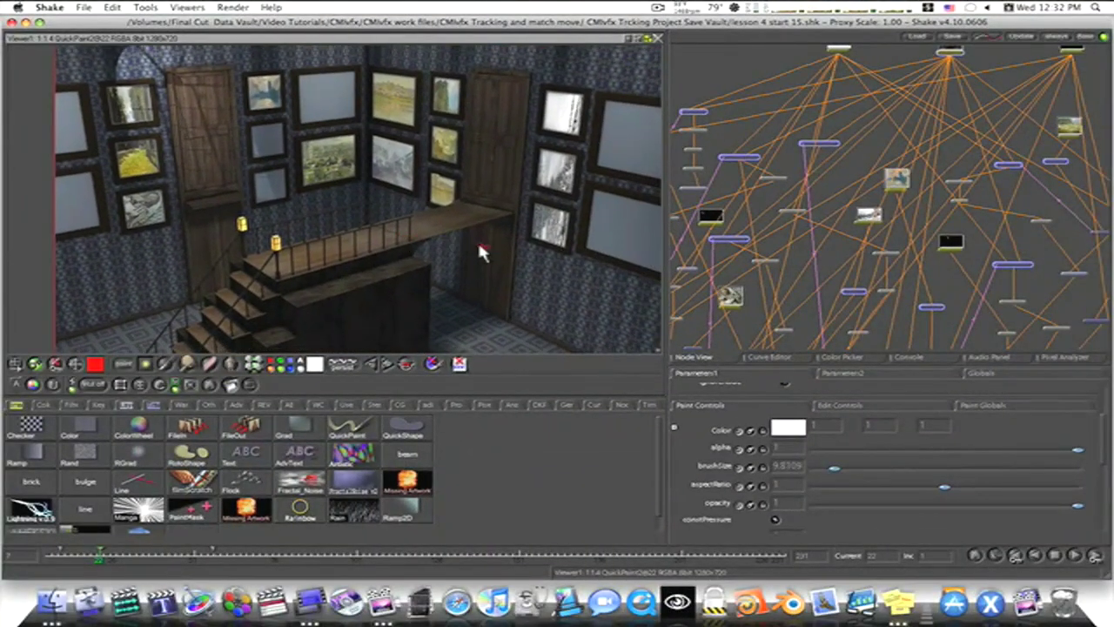
pyautogui.moveTo(480, 251)
pyautogui.mouseDown()
pyautogui.moveTo(396, 249)
pyautogui.moveTo(459, 245)
pyautogui.mouseUp()
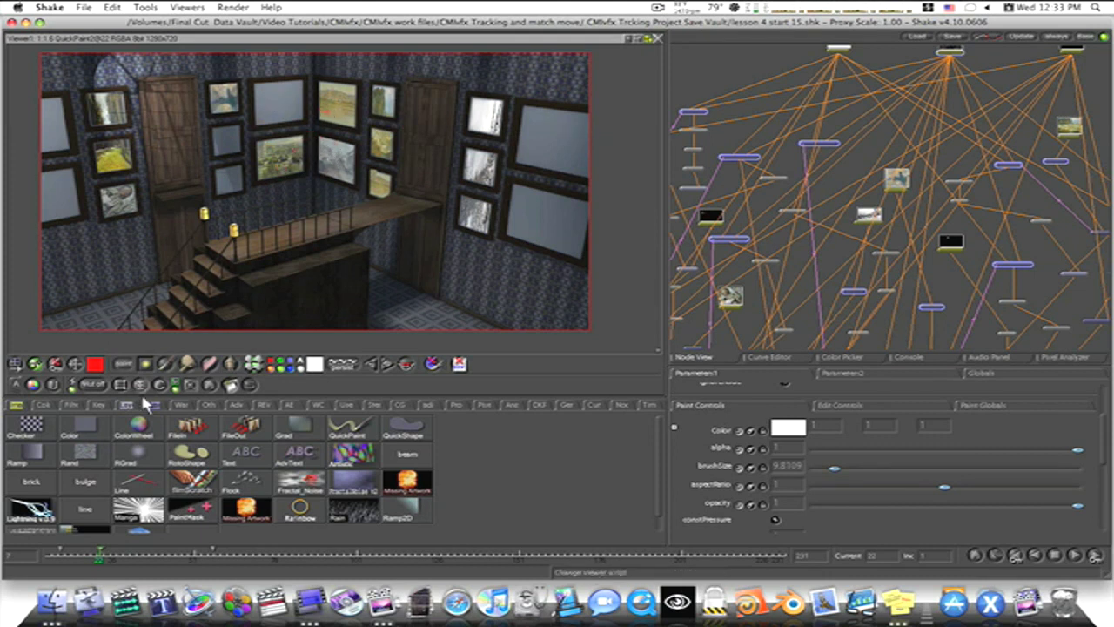
# Scrub forward through the shot to frame 225 and inspect the walkway and wall pictures up close
pyautogui.click(190, 558)
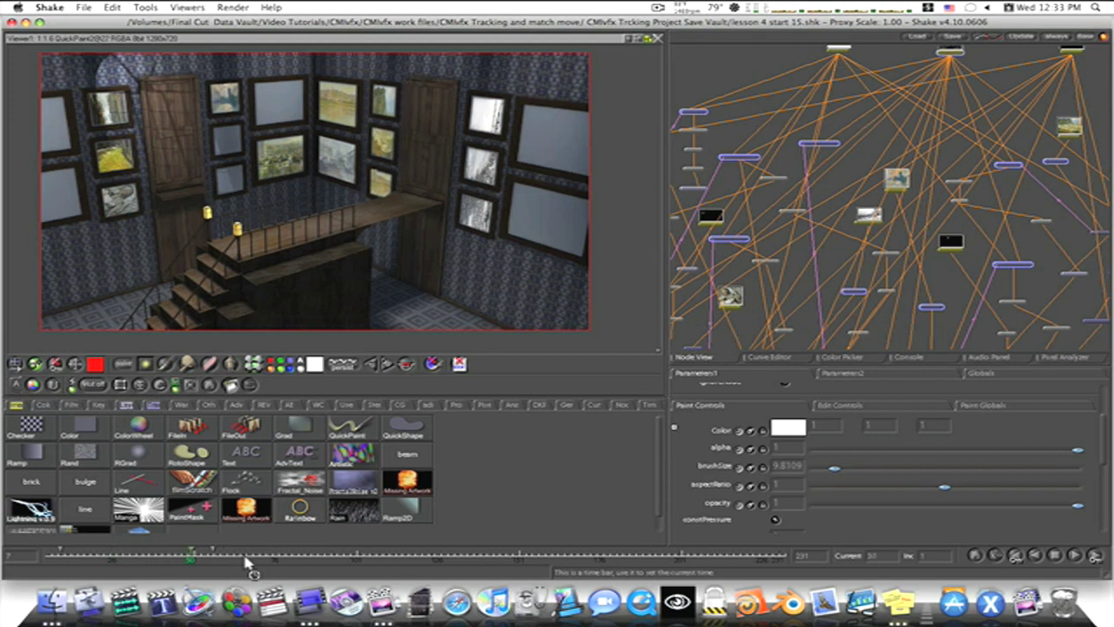
pyautogui.moveTo(245, 560); pyautogui.dragTo(537, 557)
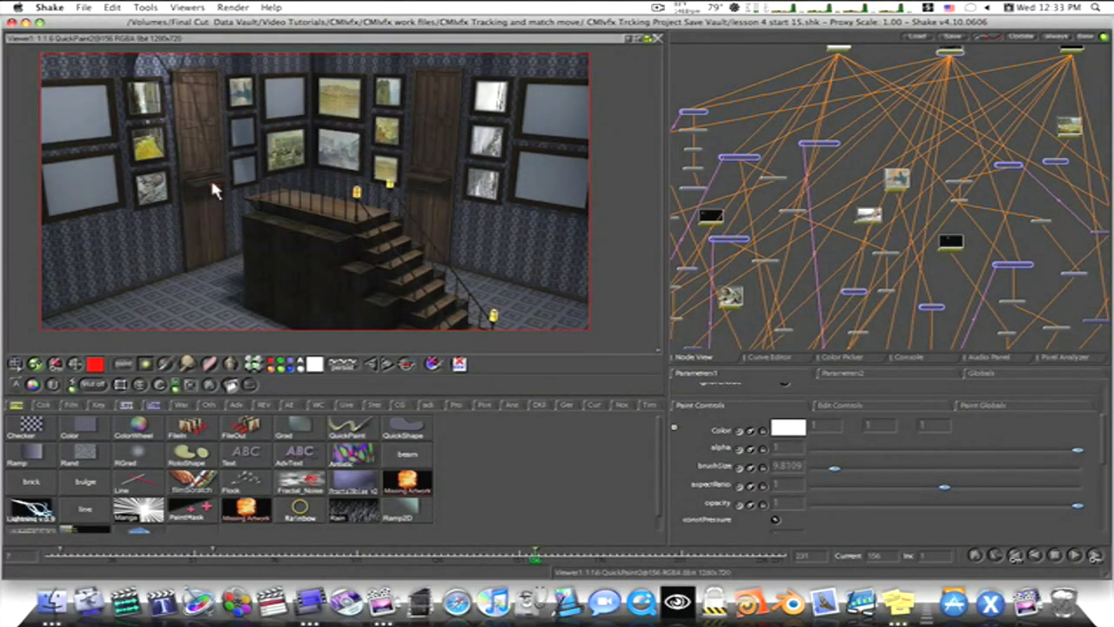
pyautogui.click(760, 562)
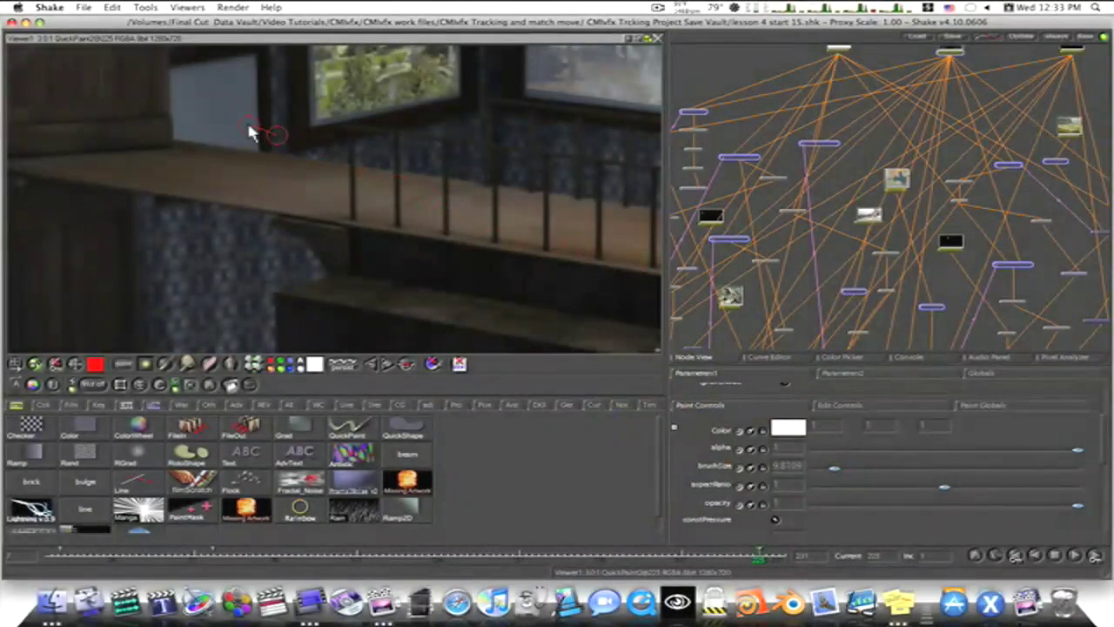
pyautogui.moveTo(249, 130); pyautogui.dragTo(208, 220)
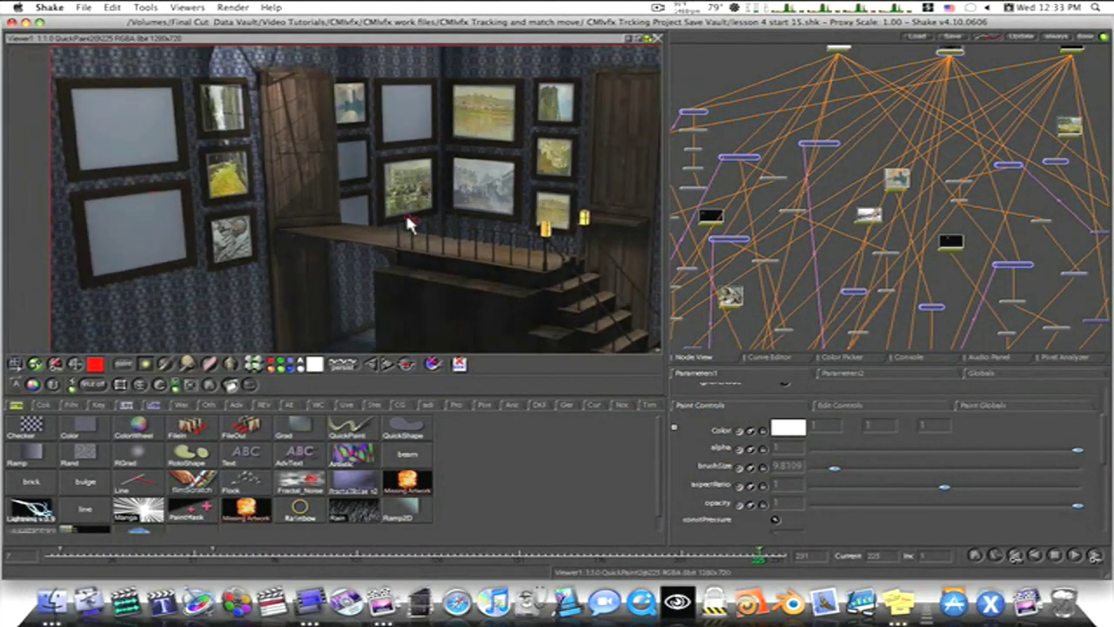
pyautogui.moveTo(407, 217); pyautogui.dragTo(284, 201)
pyautogui.moveTo(455, 228); pyautogui.dragTo(267, 212)
pyautogui.moveTo(412, 256)
pyautogui.mouseDown()
pyautogui.moveTo(355, 234)
pyautogui.moveTo(414, 242)
pyautogui.mouseUp()
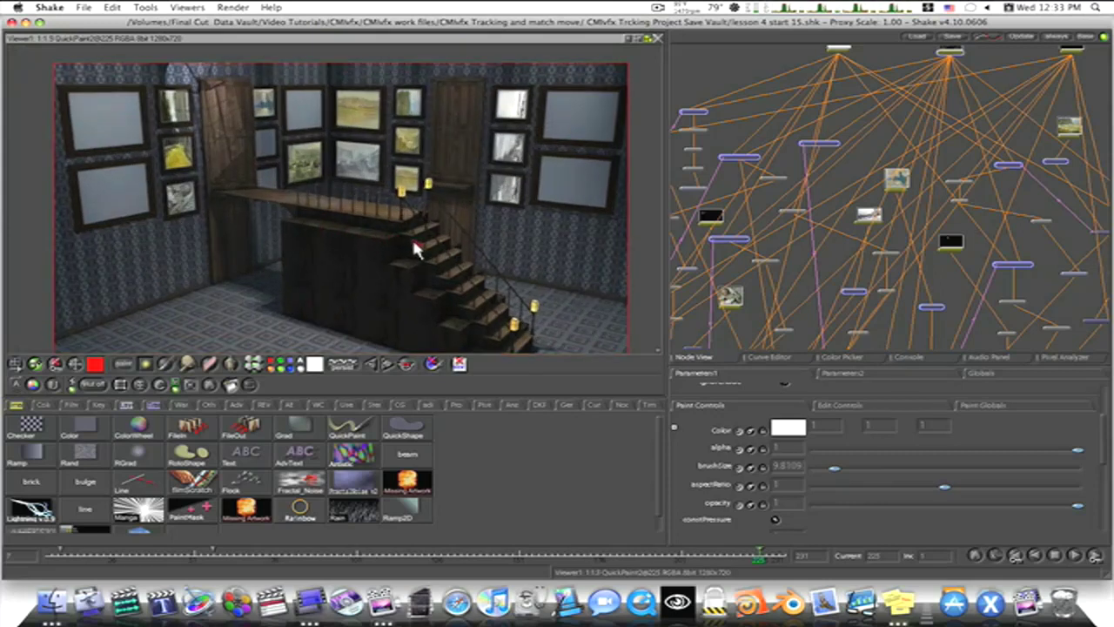
# Return the shot to frame 7 and review the whole composite there
pyautogui.click(205, 559)
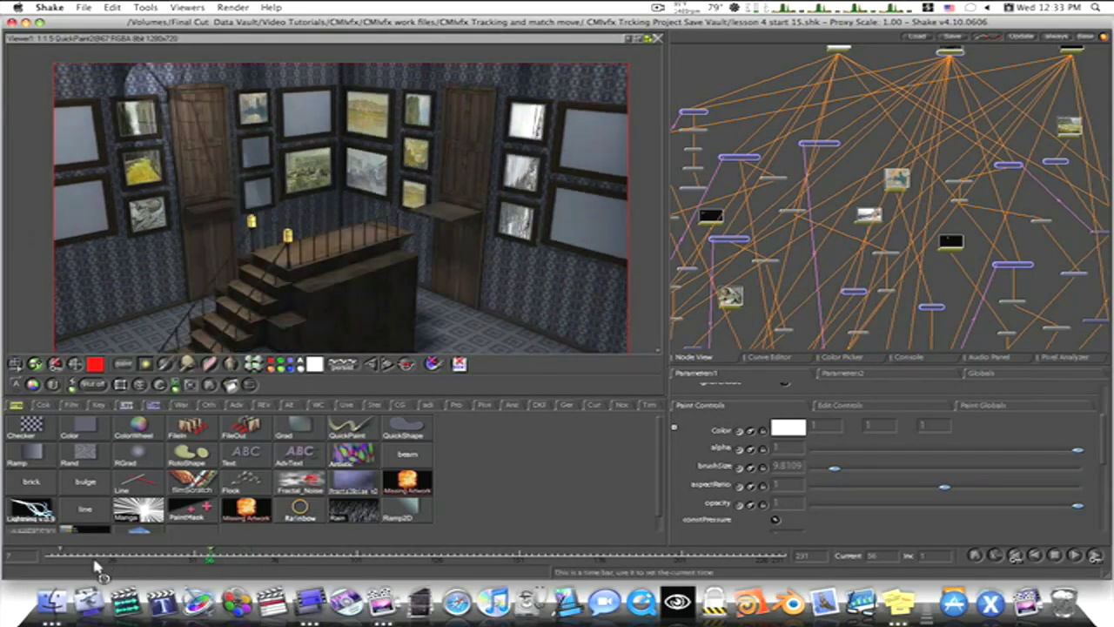
pyautogui.moveTo(95, 562); pyautogui.dragTo(31, 561)
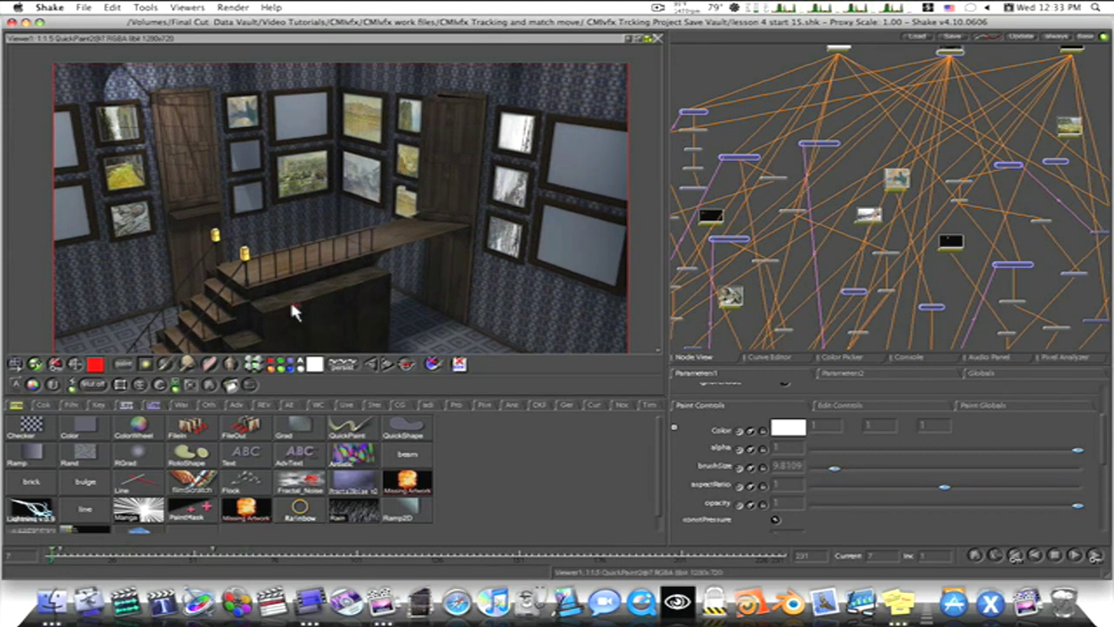
pyautogui.moveTo(293, 311); pyautogui.dragTo(316, 283)
pyautogui.moveTo(423, 168); pyautogui.dragTo(399, 175)
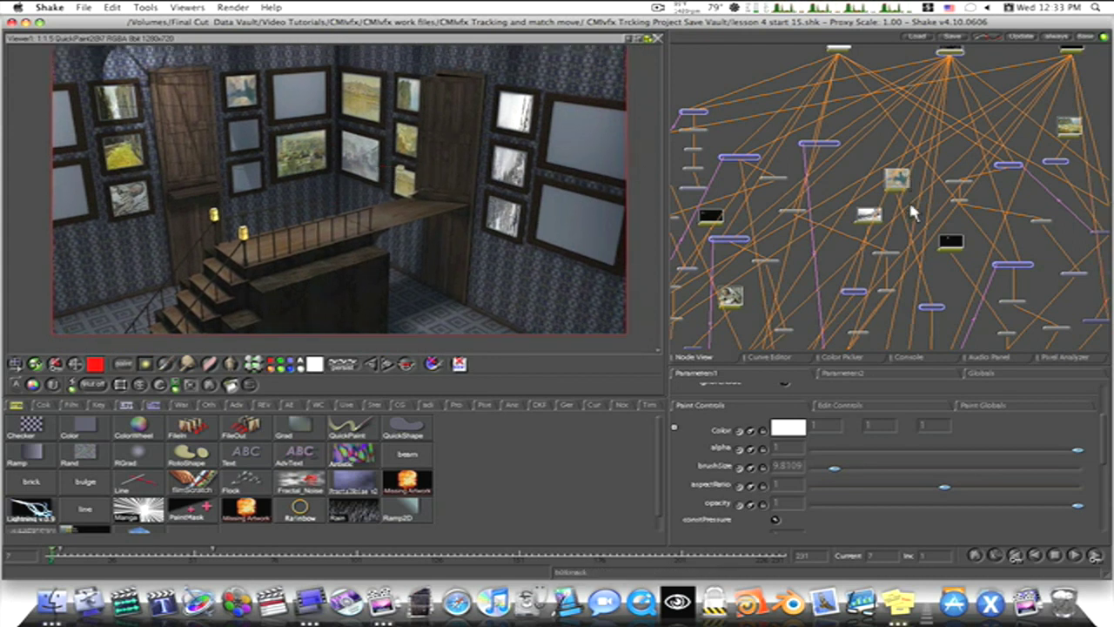
# Examine the full node tree of the composite at full-window size, including its source clips, and restore the normal layout
pyautogui.scroll(-3, 846, 258)
pyautogui.moveTo(888, 251); pyautogui.dragTo(840, 155)
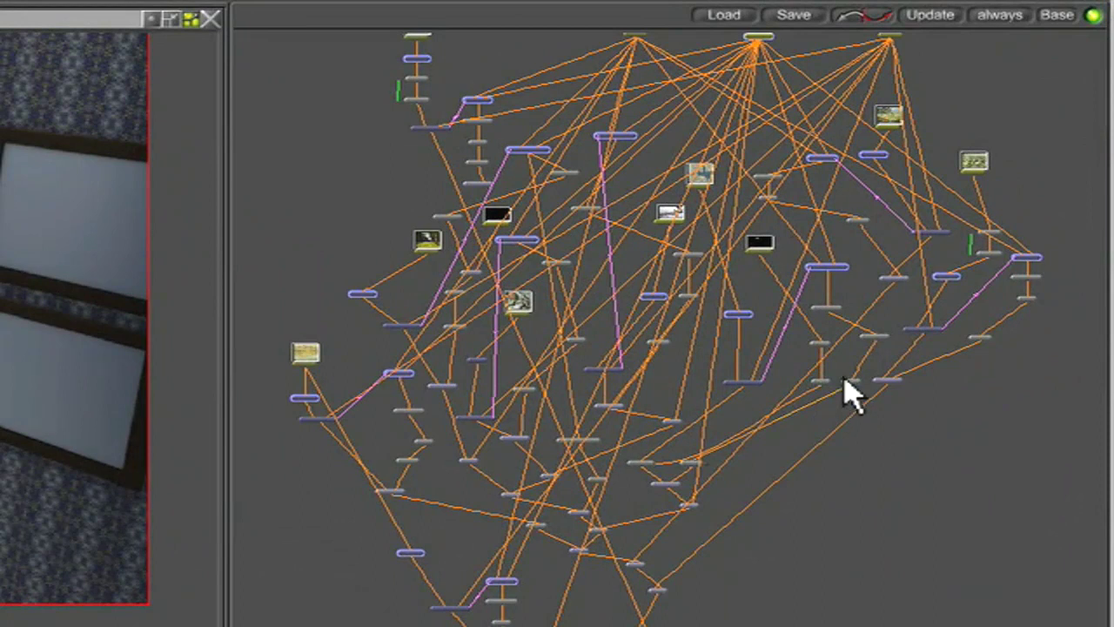
pyautogui.press('space')
pyautogui.moveTo(843, 377); pyautogui.dragTo(522, 274)
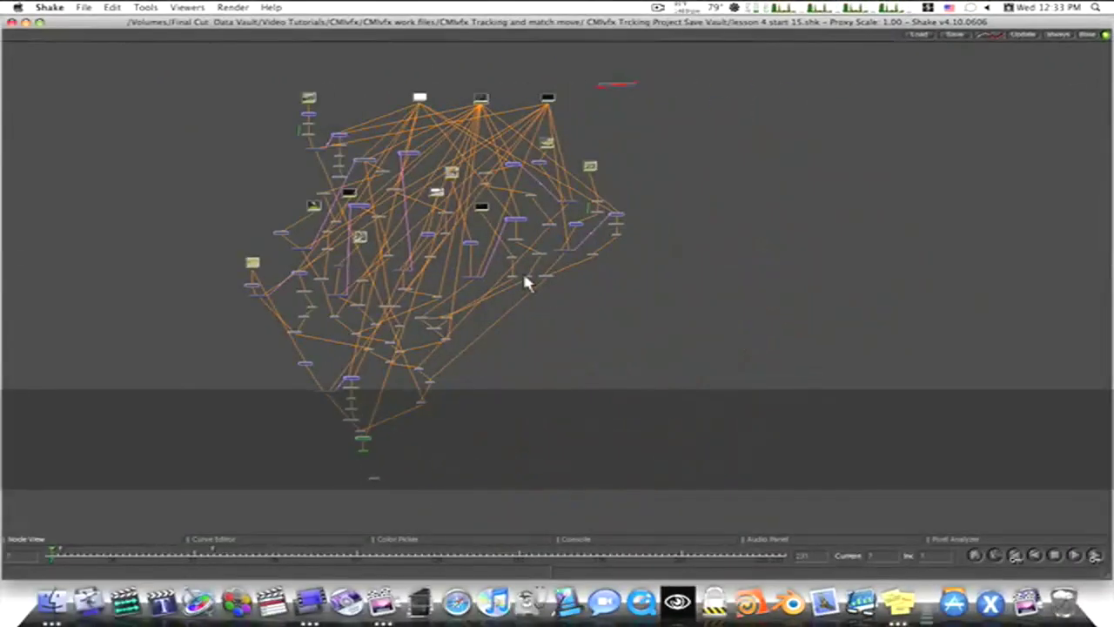
pyautogui.moveTo(452, 279); pyautogui.dragTo(665, 283)
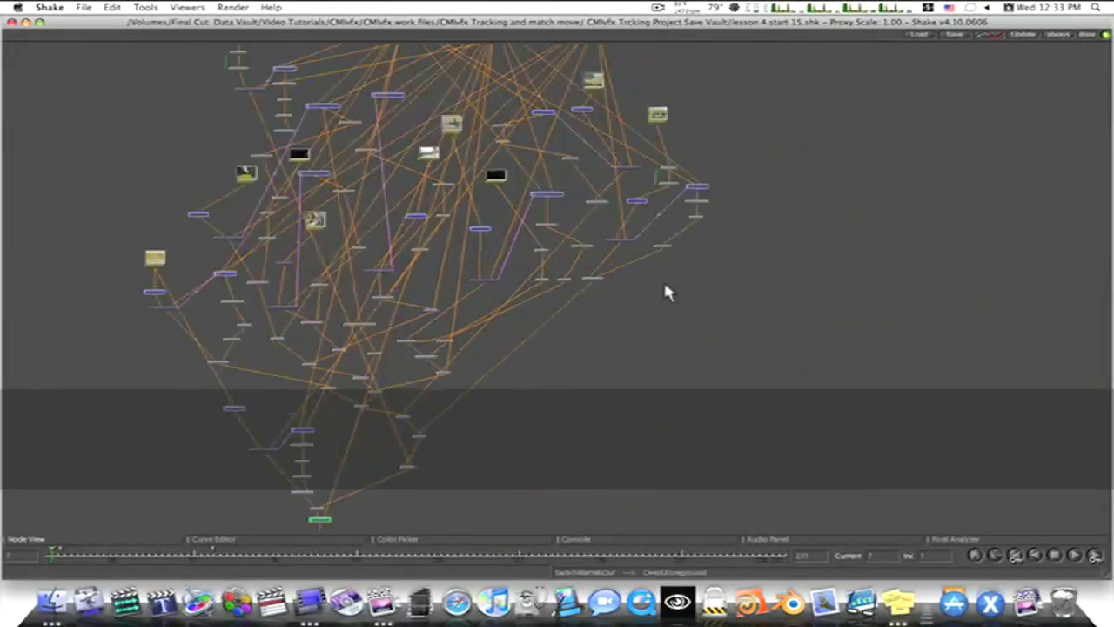
pyautogui.scroll(3, 679, 291)
pyautogui.scroll(-3, 684, 290)
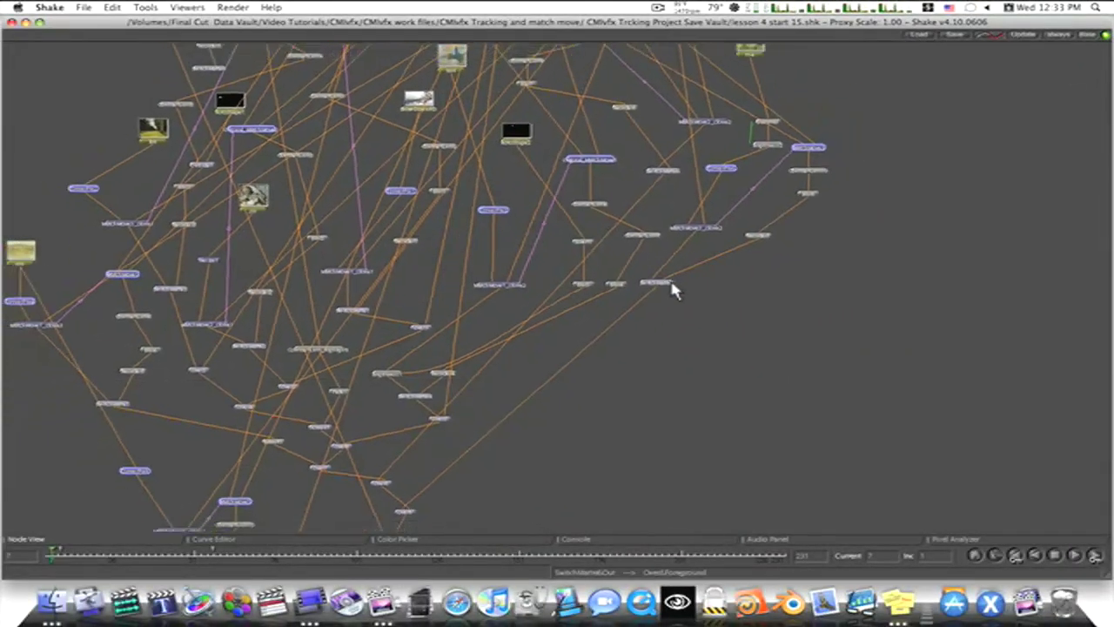
pyautogui.moveTo(561, 340); pyautogui.dragTo(674, 448)
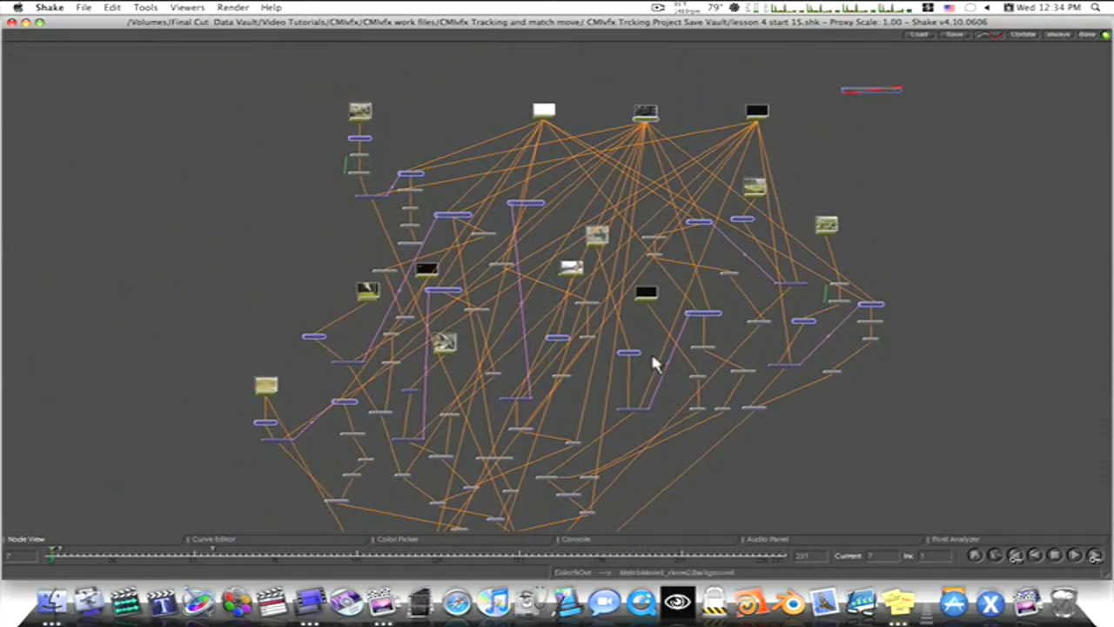
pyautogui.moveTo(654, 363); pyautogui.dragTo(864, 334)
pyautogui.press('space')
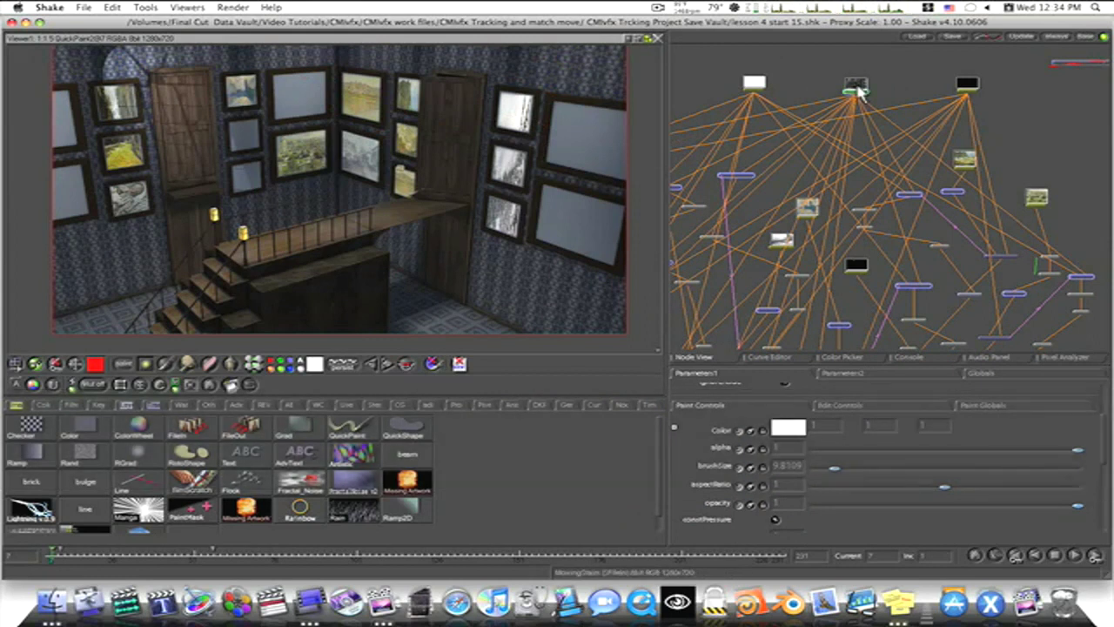
# Duplicate the moving stairs source node, display the copy in the viewer, and isolate it in an empty area of the node workspace
pyautogui.press('super+c')
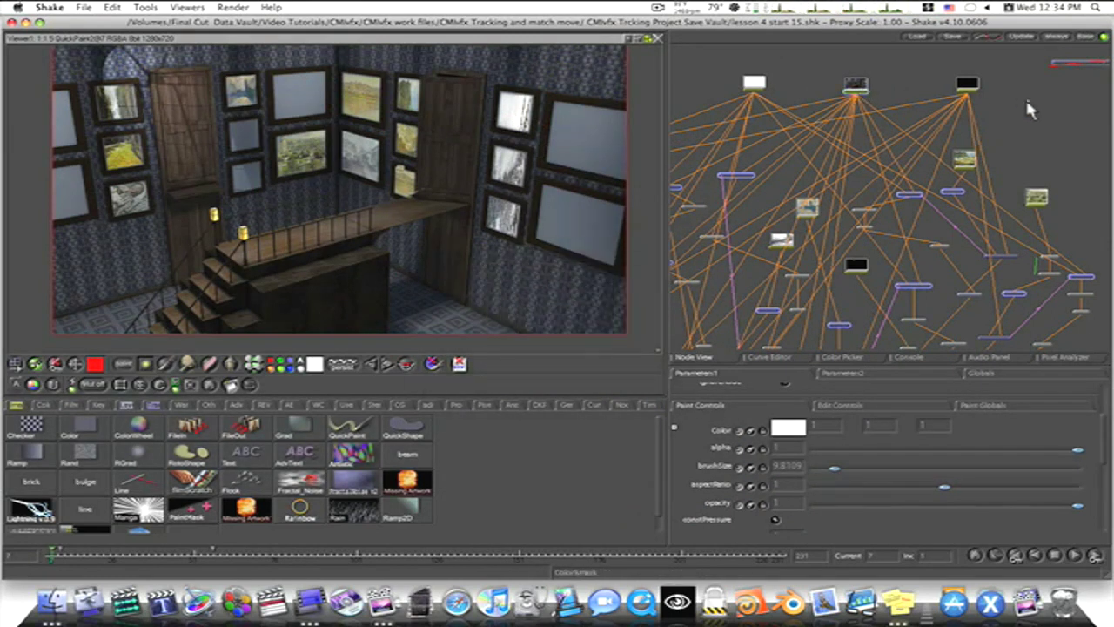
pyautogui.press('super+v')
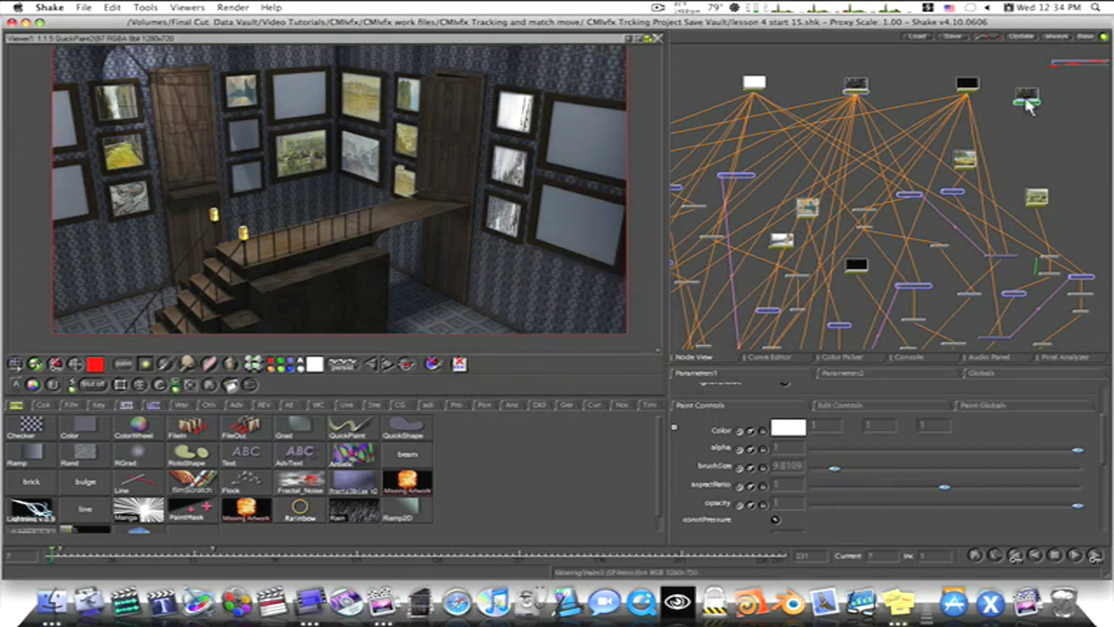
pyautogui.click(1027, 102)
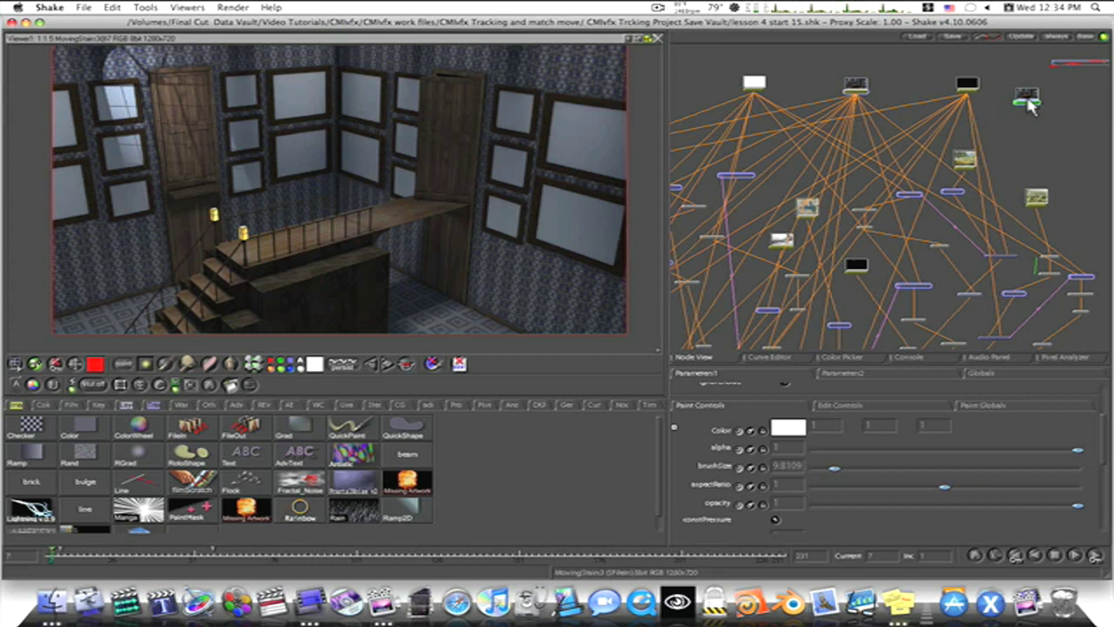
pyautogui.moveTo(1028, 102); pyautogui.dragTo(722, 87)
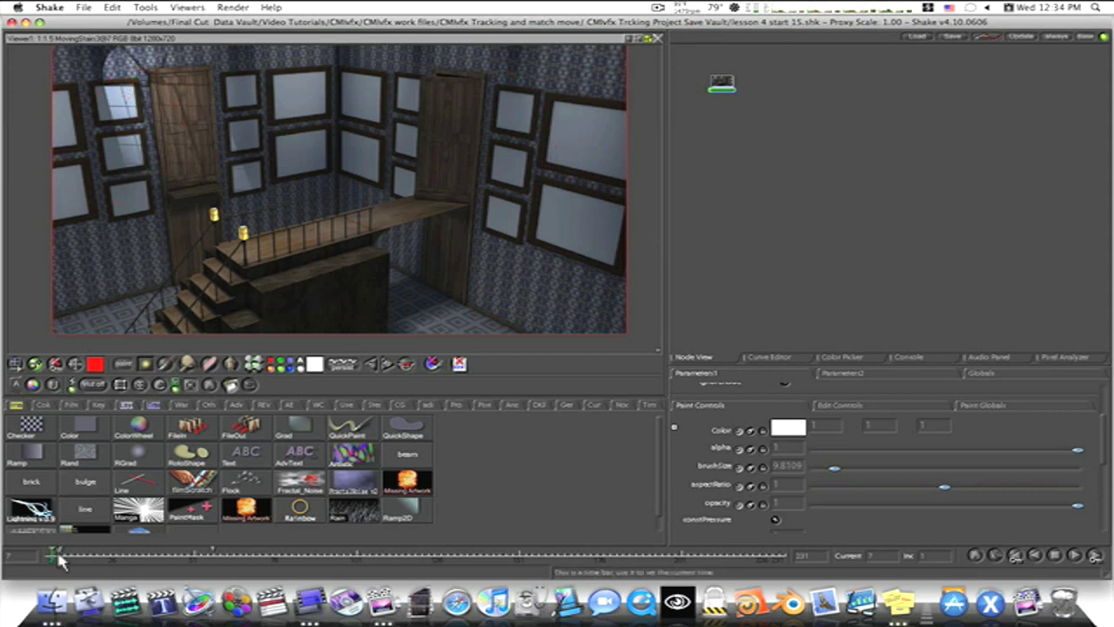
# Load the copied stairs node's parameters, frame the node in the workspace, and go to frame 1 at the start of the shot
pyautogui.moveTo(63, 550); pyautogui.dragTo(16, 558)
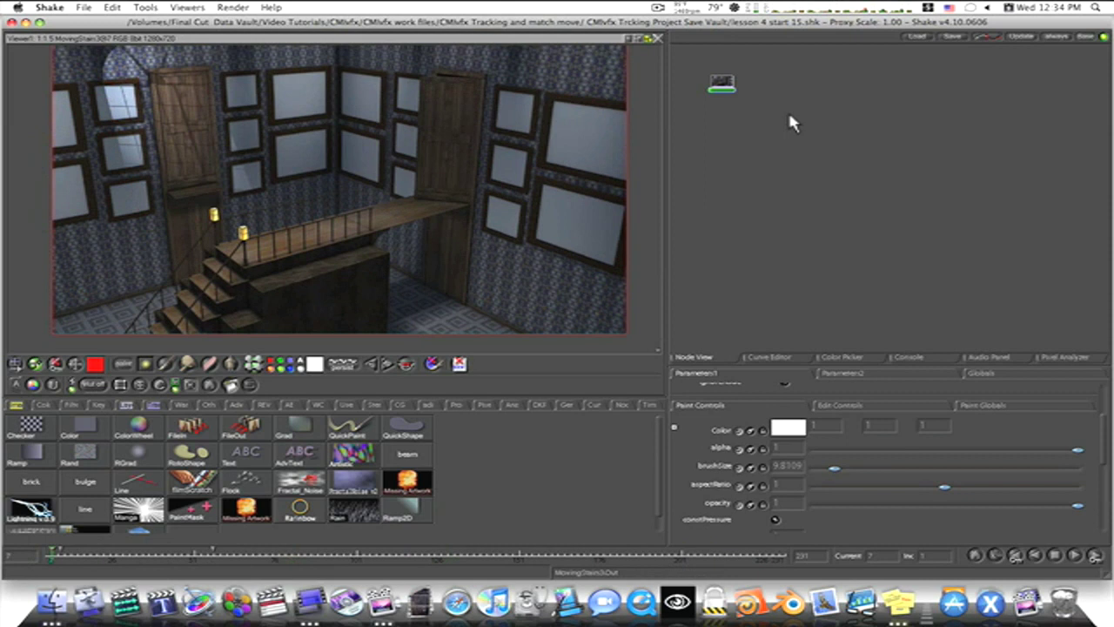
pyautogui.click(736, 94)
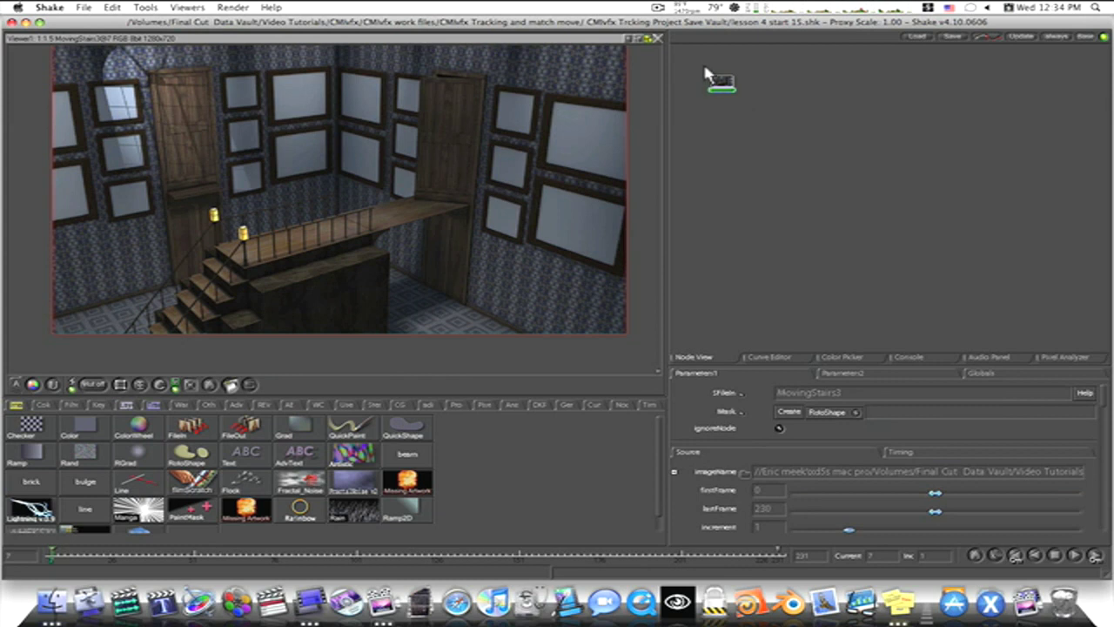
pyautogui.press('f')
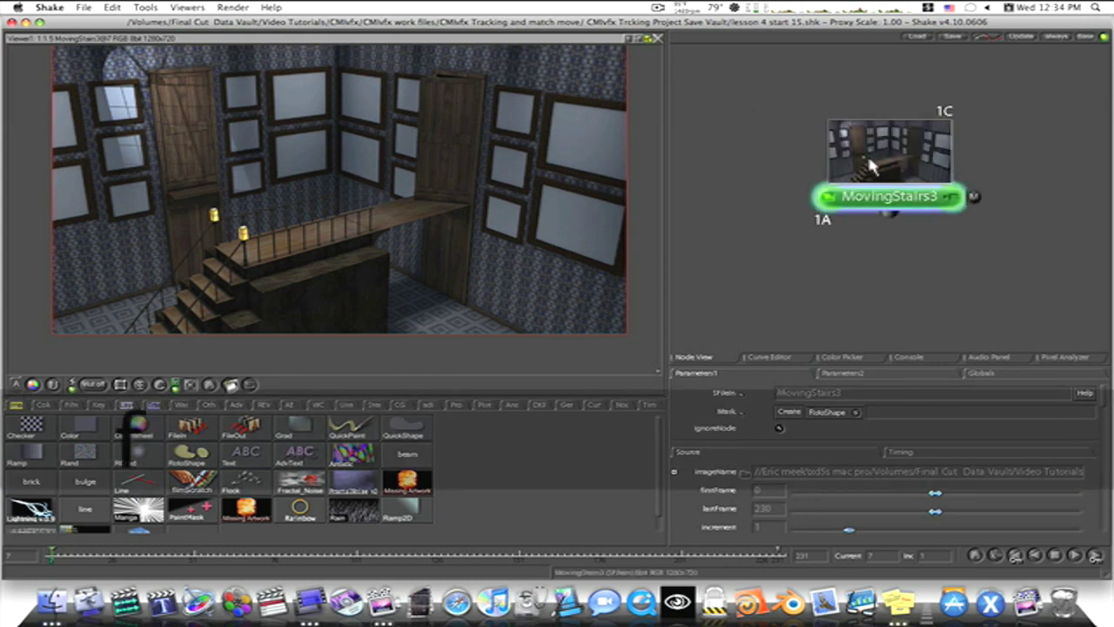
pyautogui.moveTo(871, 165); pyautogui.dragTo(748, 108)
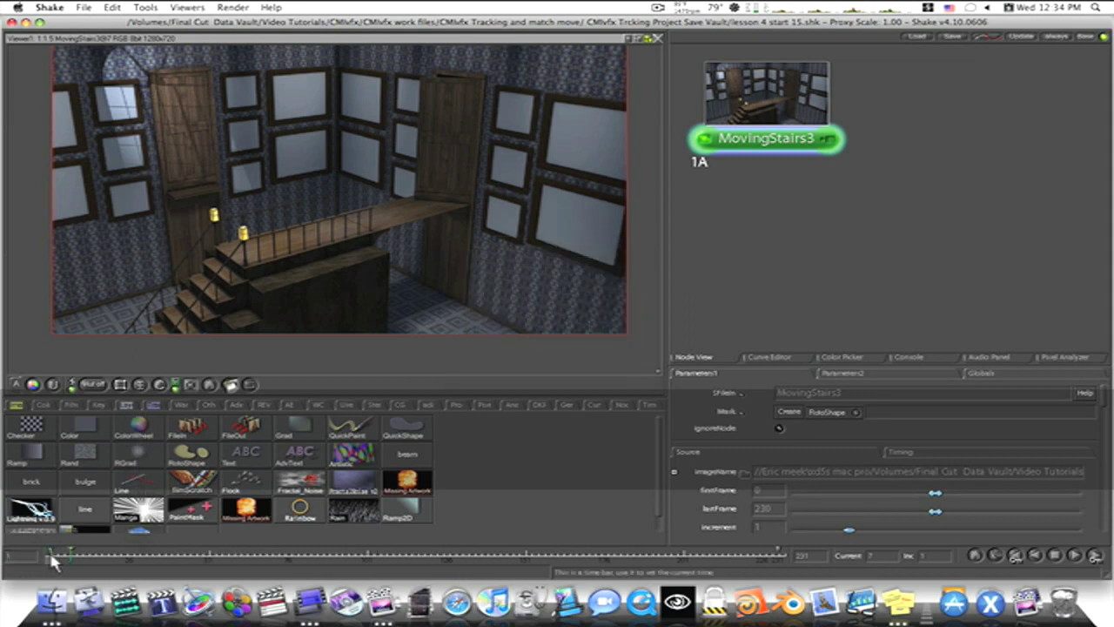
pyautogui.click(52, 562)
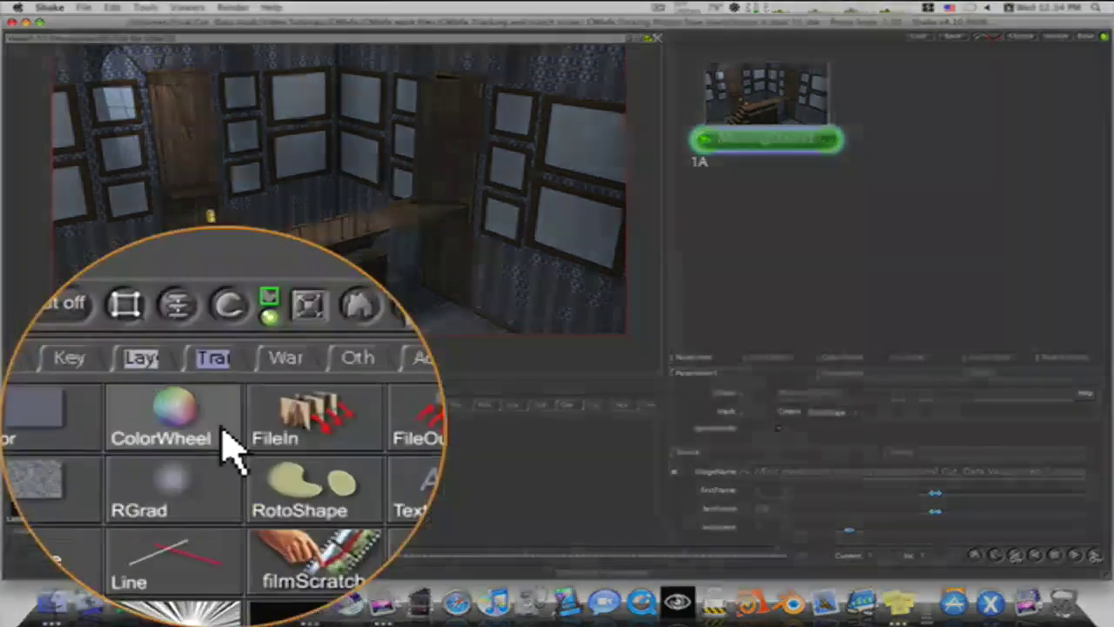
# Add a MatchMove node after the copied MovingStairs3 source node
pyautogui.click(154, 405)
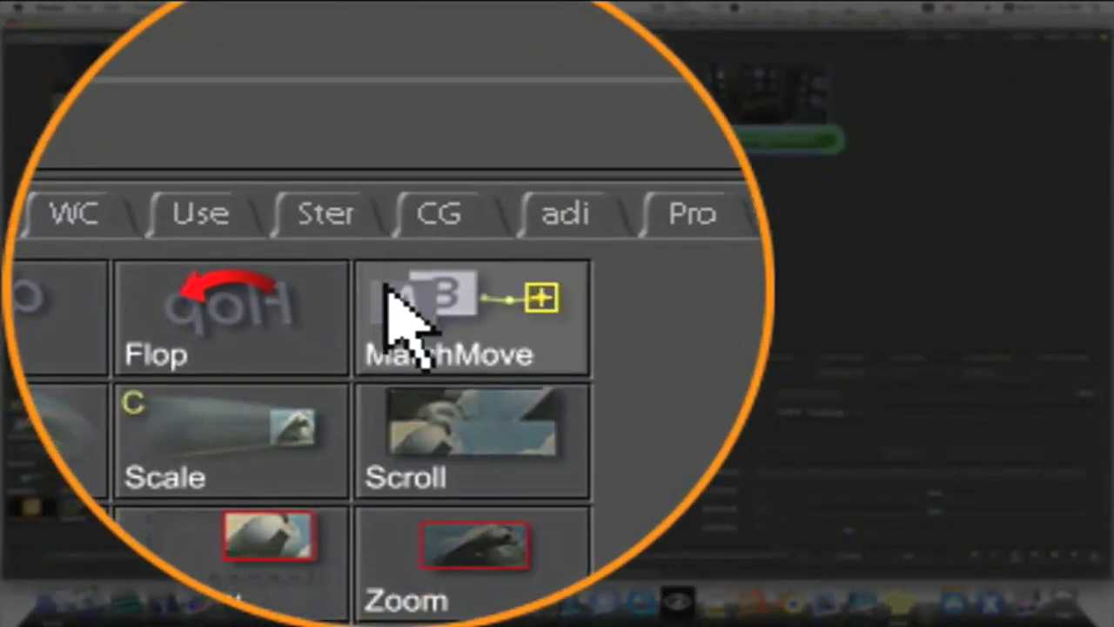
pyautogui.rightClick(389, 291)
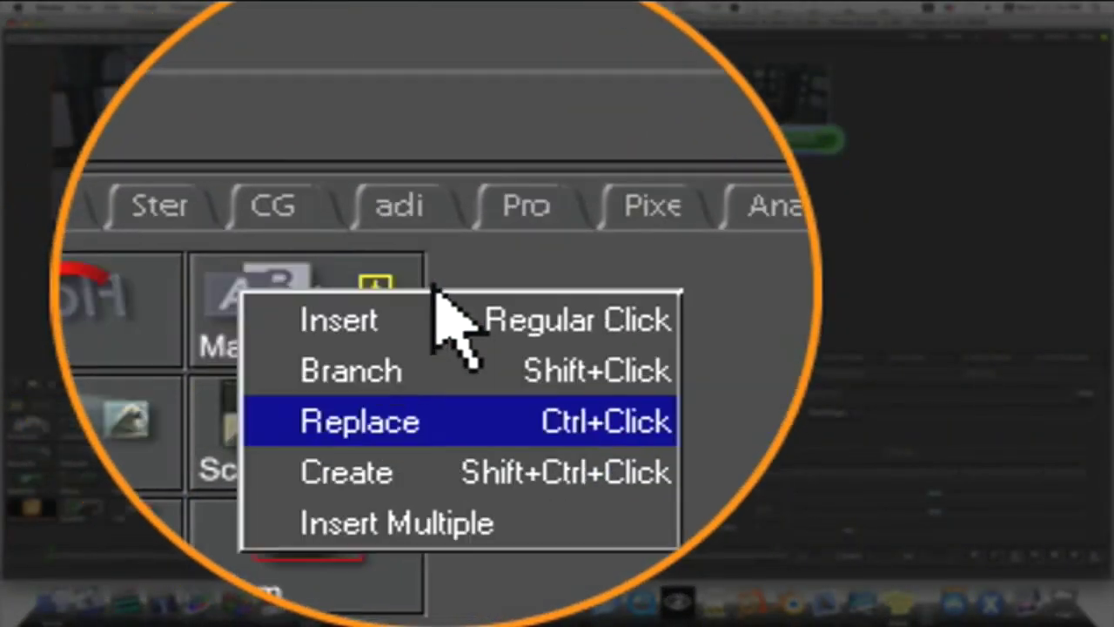
pyautogui.click(551, 463)
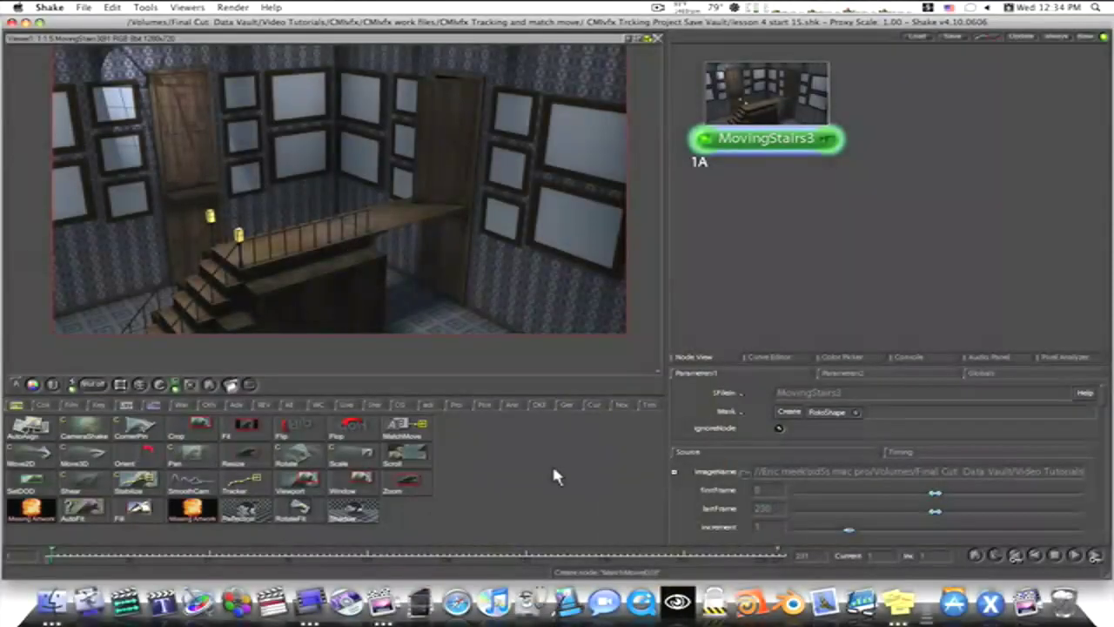
pyautogui.click(390, 435)
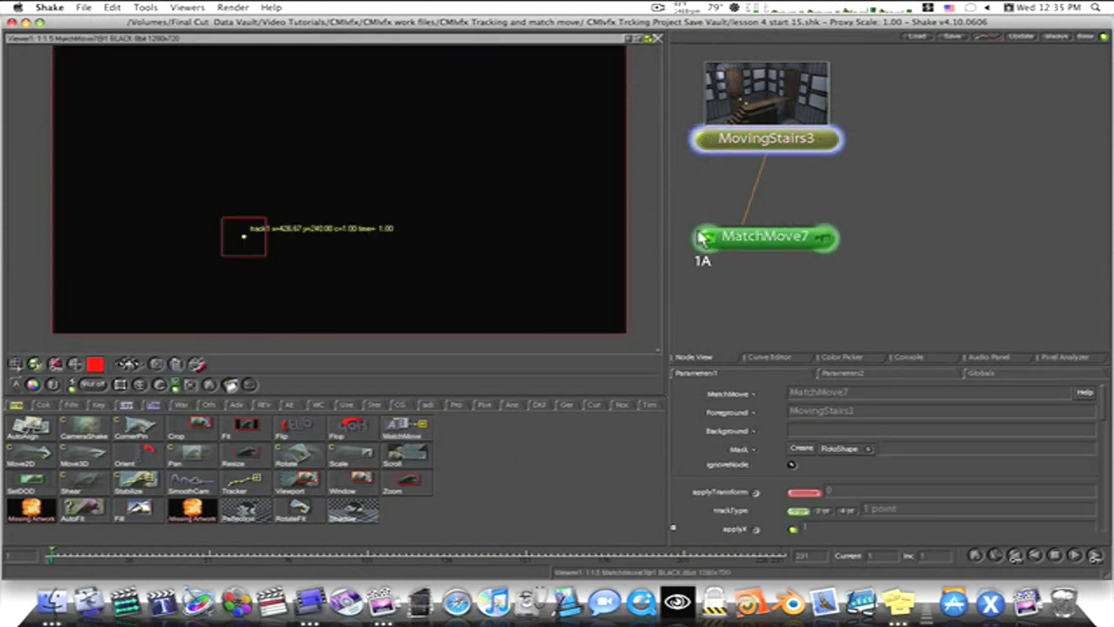
# Lower the MatchMove node slightly and reroute the stairs clip from its foreground input to its background input
pyautogui.moveTo(733, 242); pyautogui.dragTo(738, 264)
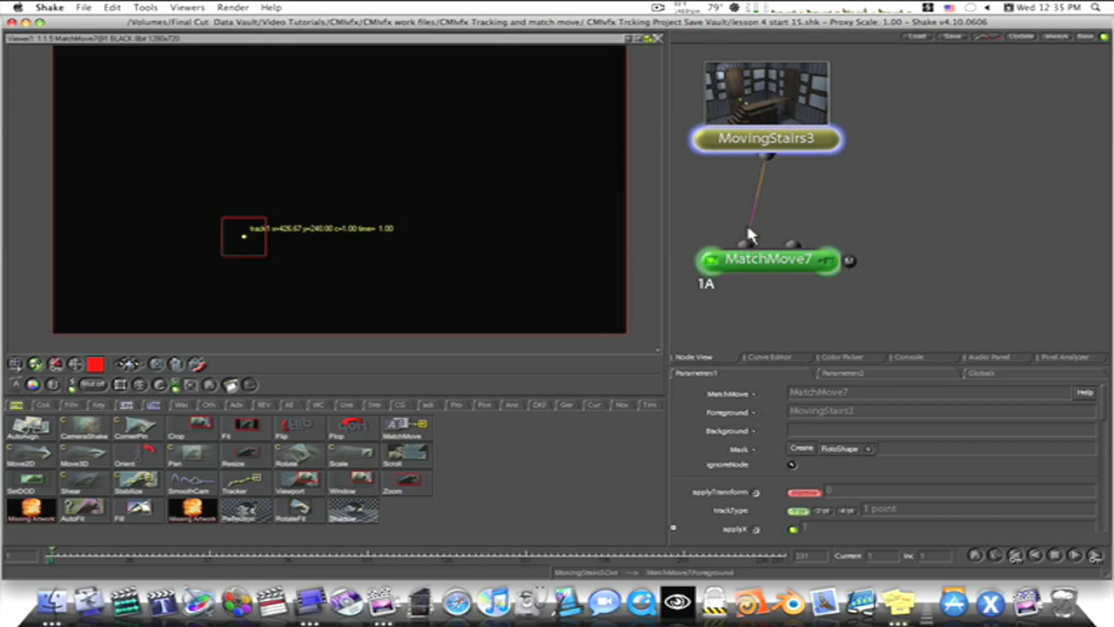
pyautogui.moveTo(752, 225); pyautogui.dragTo(794, 258)
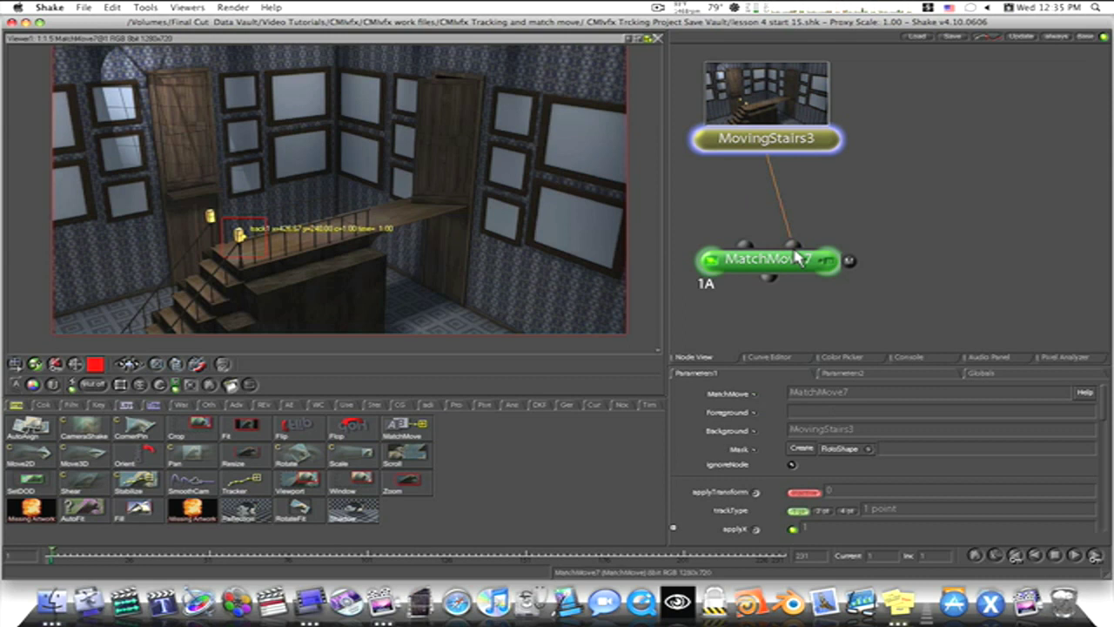
pyautogui.moveTo(782, 265)
pyautogui.mouseDown()
pyautogui.moveTo(793, 274)
pyautogui.moveTo(792, 258)
pyautogui.mouseUp()
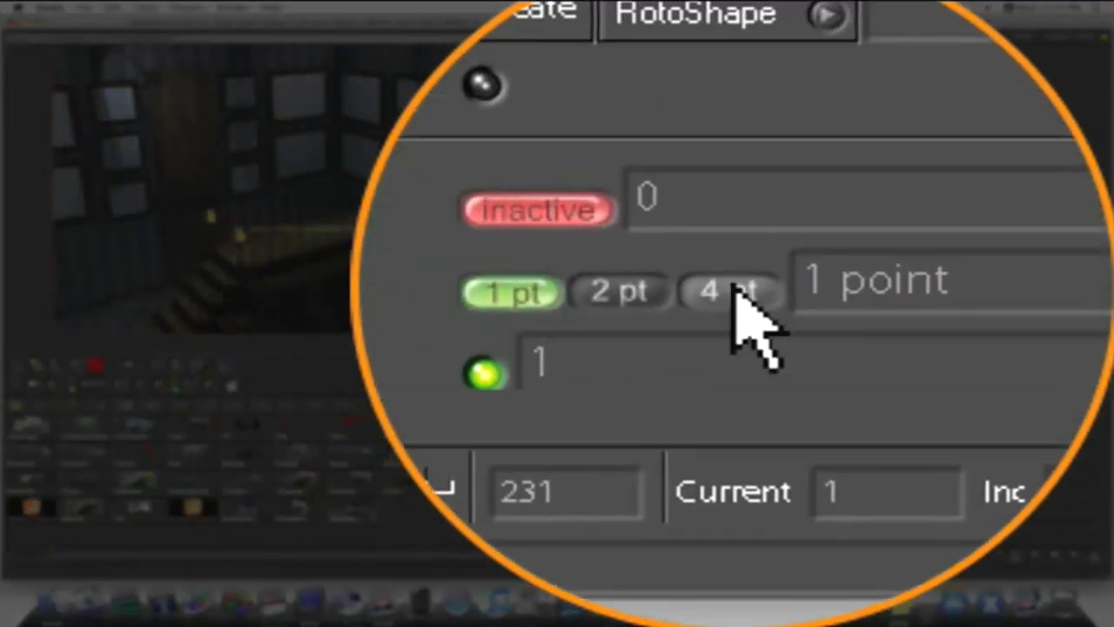
# Set MatchMove to 4-point tracking and place the trackers roughly around the three stacked frames beside the plank door: 4 and 3 above, 1 and 2 below
pyautogui.click(733, 287)
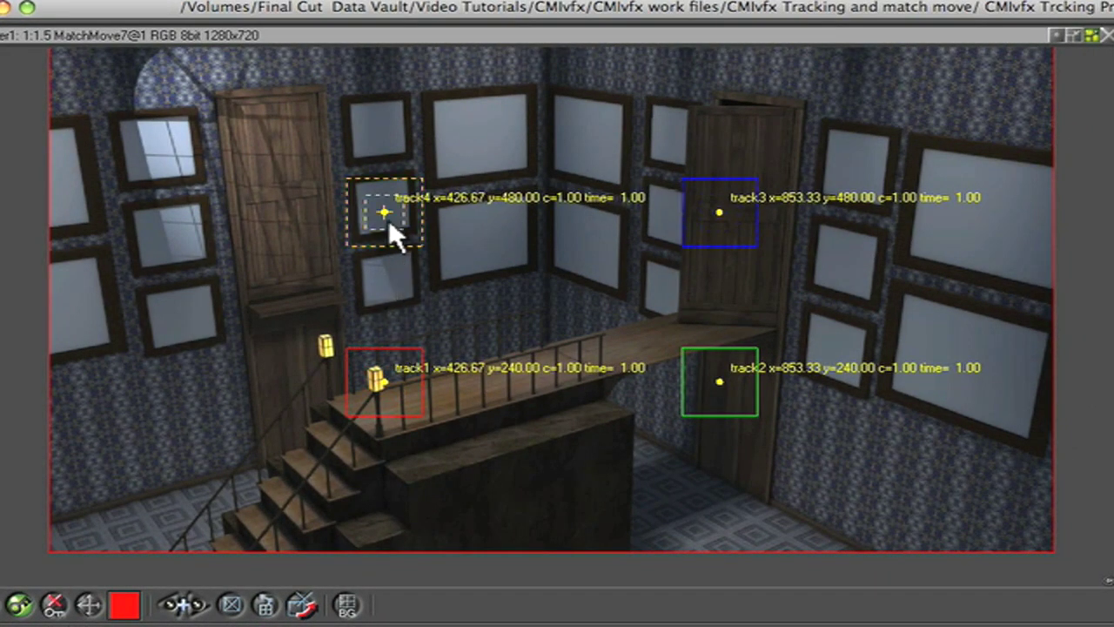
pyautogui.moveTo(384, 212); pyautogui.dragTo(123, 126)
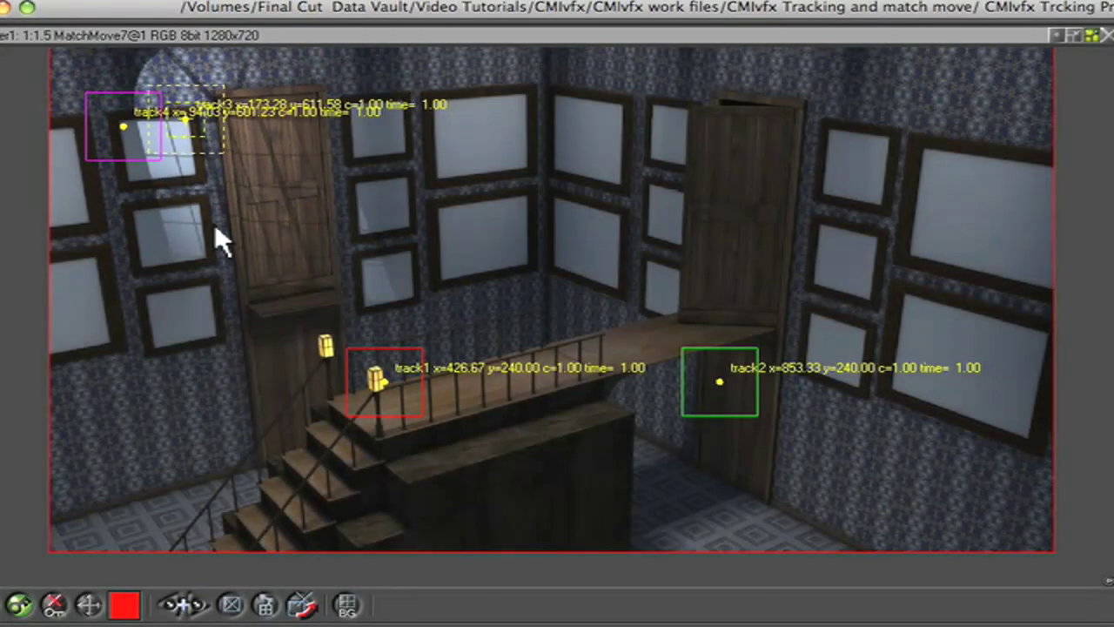
pyautogui.moveTo(367, 379); pyautogui.dragTo(184, 198)
pyautogui.moveTo(266, 250); pyautogui.dragTo(269, 249)
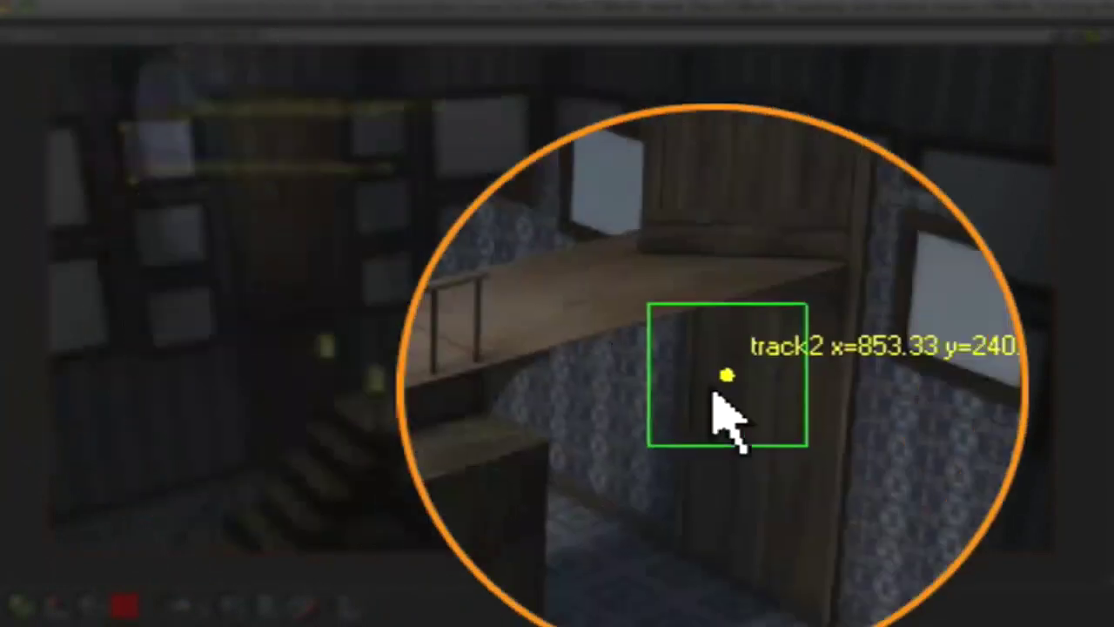
pyautogui.moveTo(715, 398)
pyautogui.mouseDown()
pyautogui.moveTo(736, 391)
pyautogui.moveTo(724, 380)
pyautogui.mouseUp()
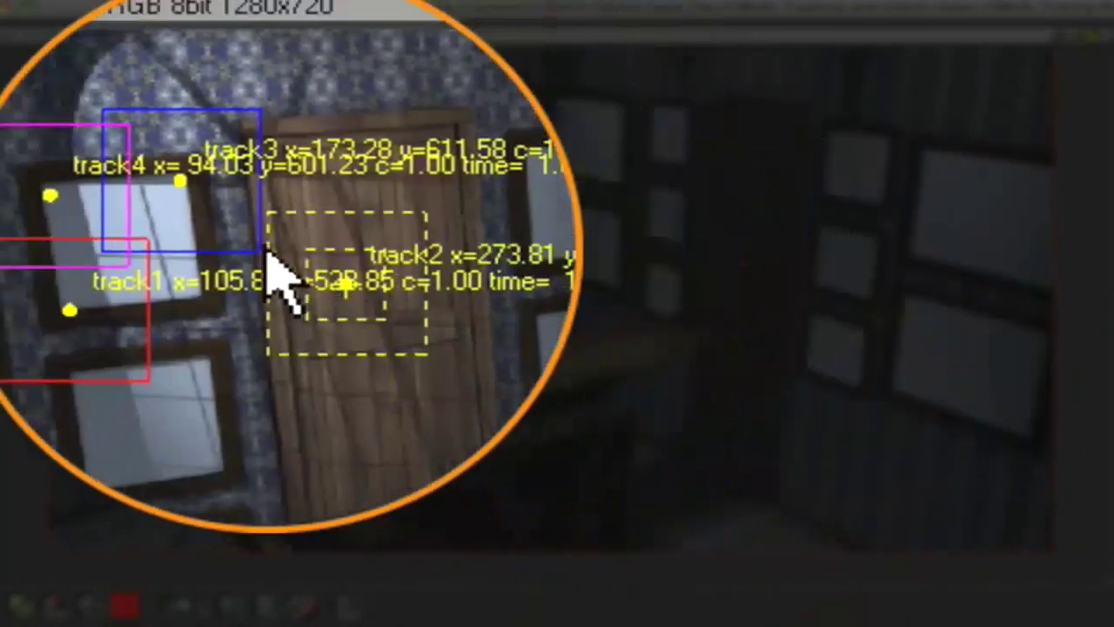
pyautogui.moveTo(267, 252); pyautogui.dragTo(266, 323)
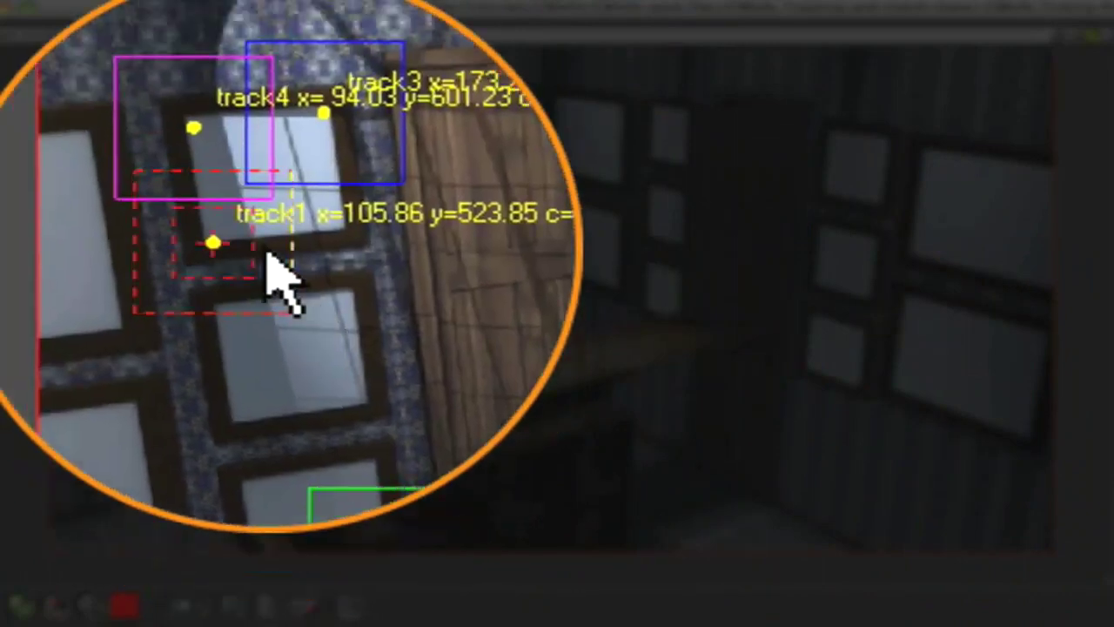
pyautogui.moveTo(265, 251); pyautogui.dragTo(264, 351)
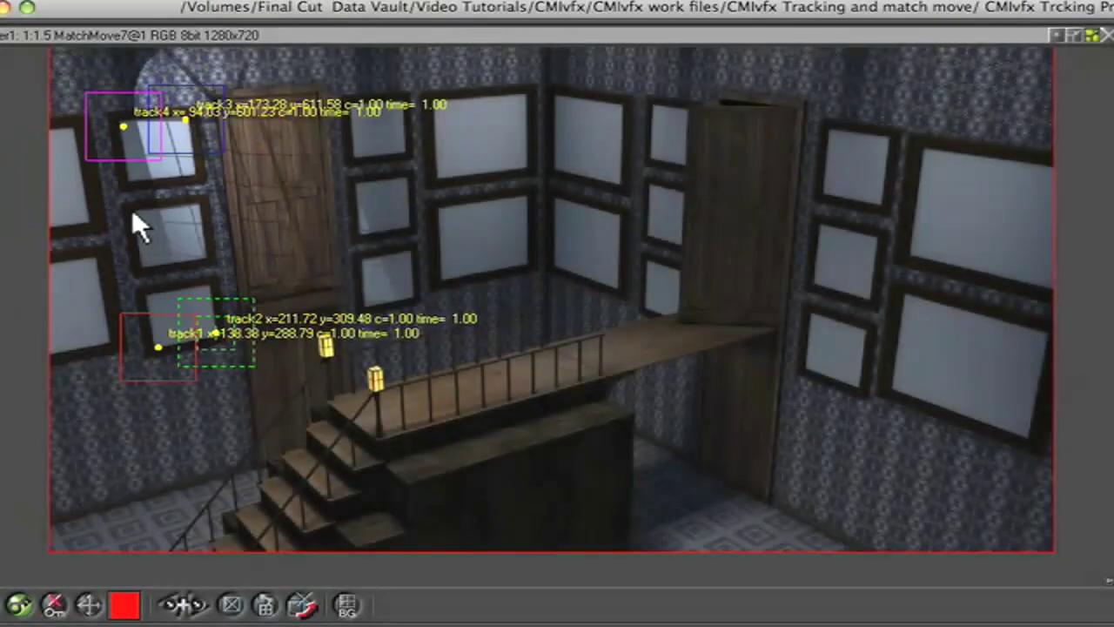
# Refine tracks 4 and 3 close up so they sit on the inner upper corners of the topmost frame in the stack
pyautogui.moveTo(132, 209); pyautogui.dragTo(670, 248)
pyautogui.moveTo(263, 286); pyautogui.dragTo(350, 499)
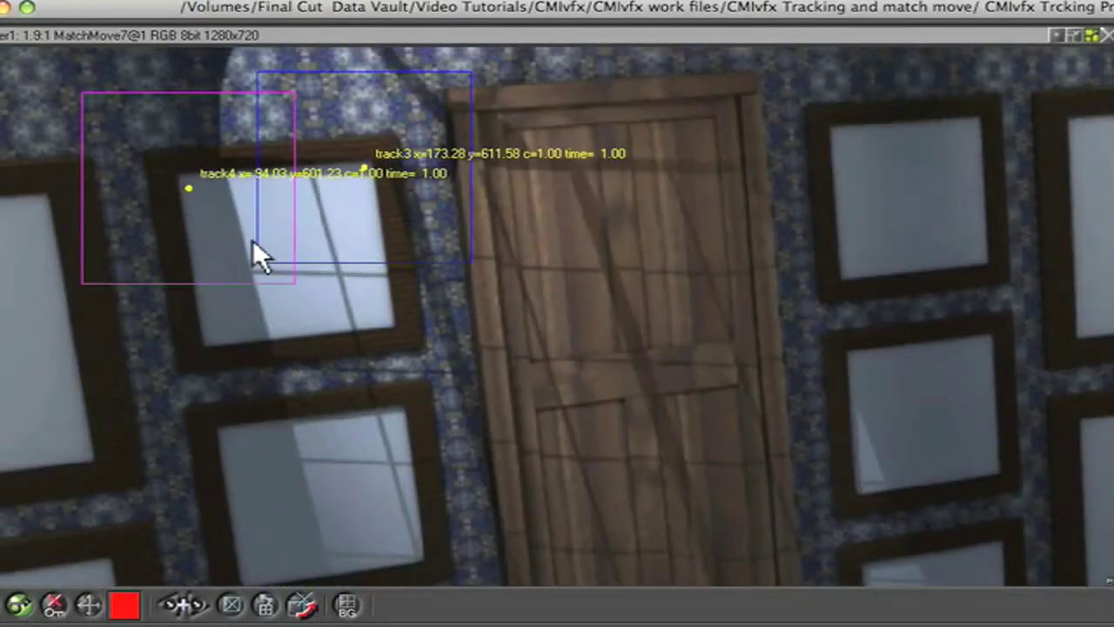
pyautogui.click(206, 211)
pyautogui.moveTo(206, 211); pyautogui.dragTo(205, 207)
pyautogui.click(340, 198)
pyautogui.moveTo(344, 197); pyautogui.dragTo(344, 199)
pyautogui.moveTo(440, 209); pyautogui.dragTo(636, 234)
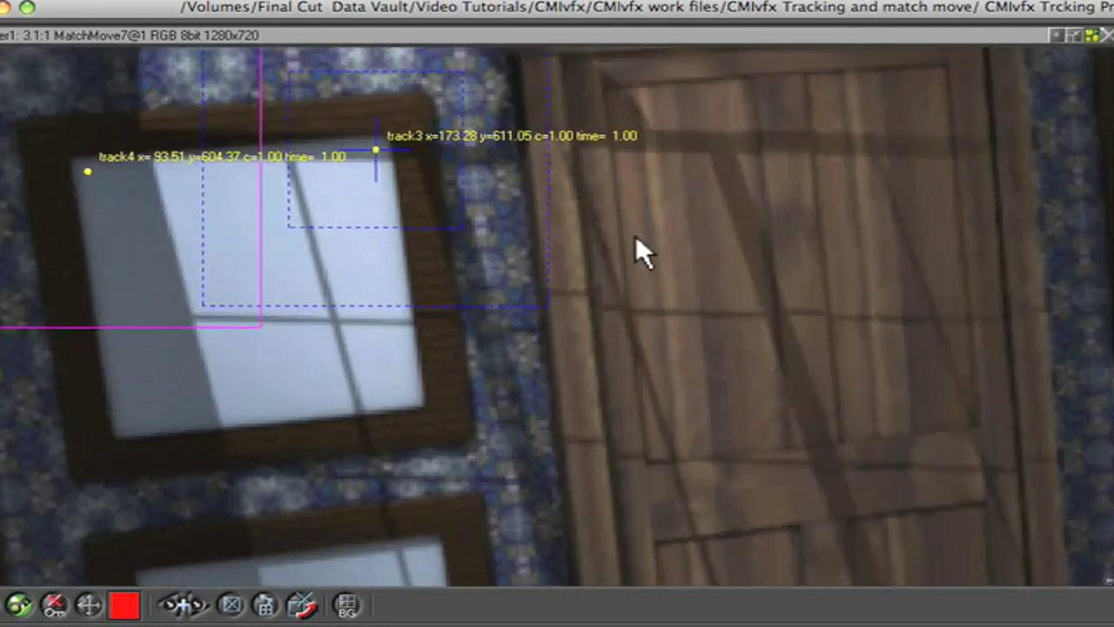
pyautogui.moveTo(336, 181); pyautogui.dragTo(337, 182)
pyautogui.scroll(1, 336, 182)
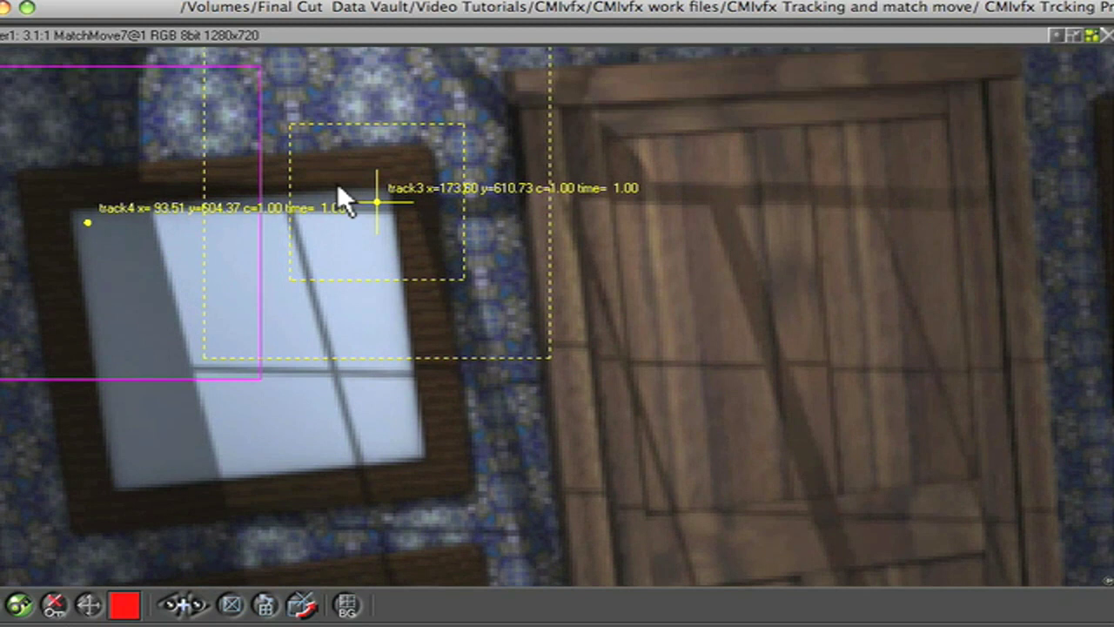
# Refine tracks 1 and 2 close up so they sit on the inner lower corners of the lowest frame in the stack
pyautogui.moveTo(368, 539); pyautogui.dragTo(422, 128)
pyautogui.moveTo(467, 439); pyautogui.dragTo(497, 206)
pyautogui.moveTo(538, 369)
pyautogui.mouseDown()
pyautogui.moveTo(583, 270)
pyautogui.moveTo(590, 200)
pyautogui.mouseUp()
pyautogui.click(362, 477)
pyautogui.moveTo(361, 468); pyautogui.dragTo(355, 460)
pyautogui.click(670, 407)
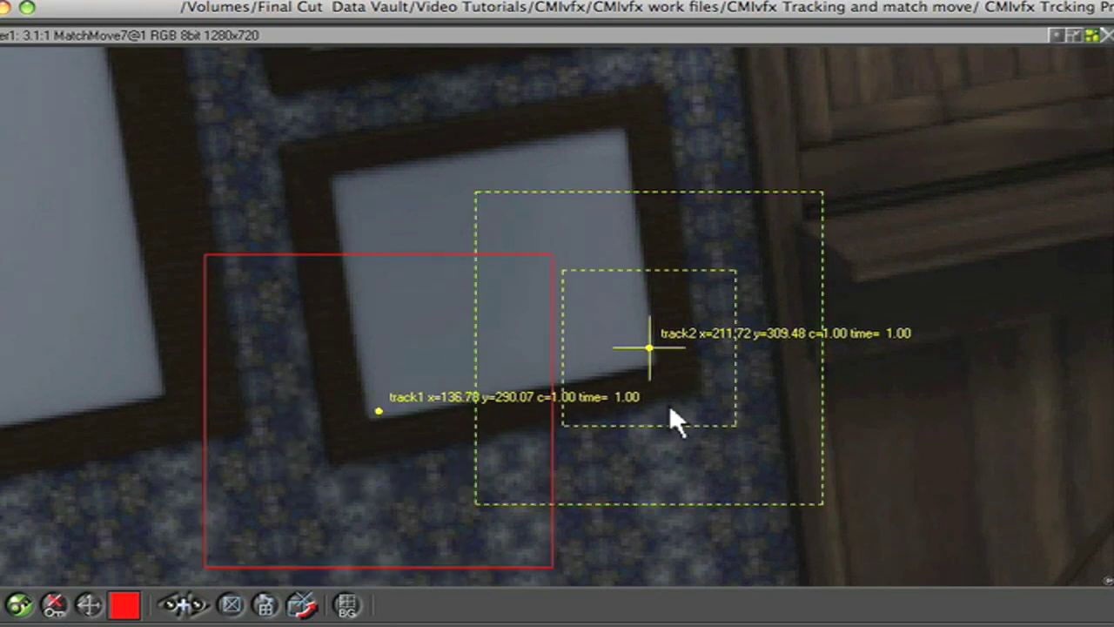
pyautogui.moveTo(670, 409); pyautogui.dragTo(666, 415)
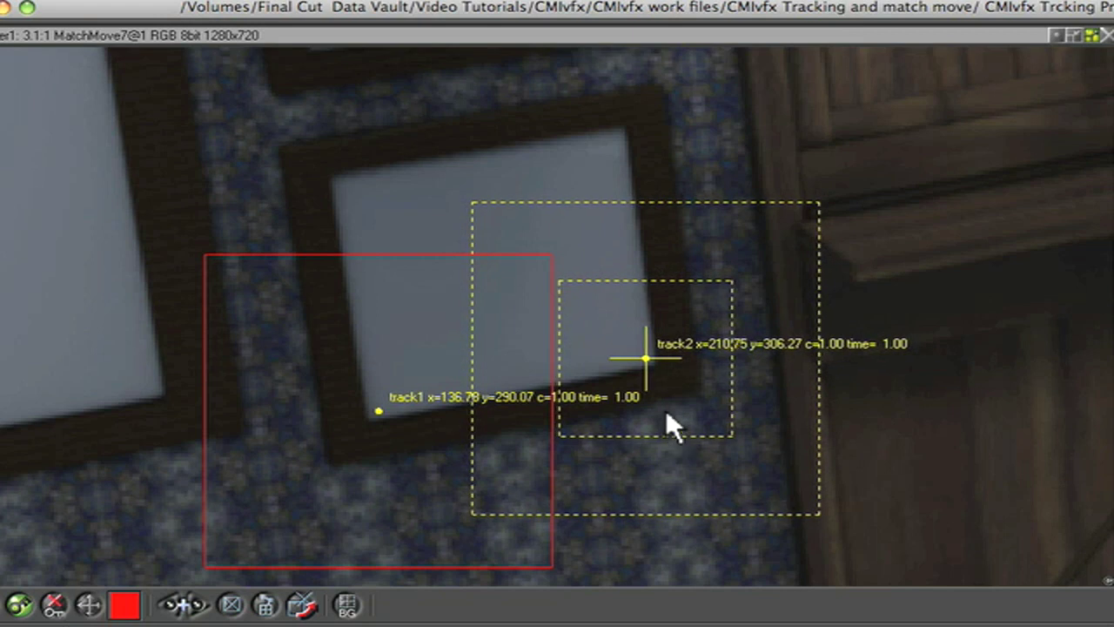
# Track all four points forward through the shot to frame 231, and return to frame 1
pyautogui.press('f')
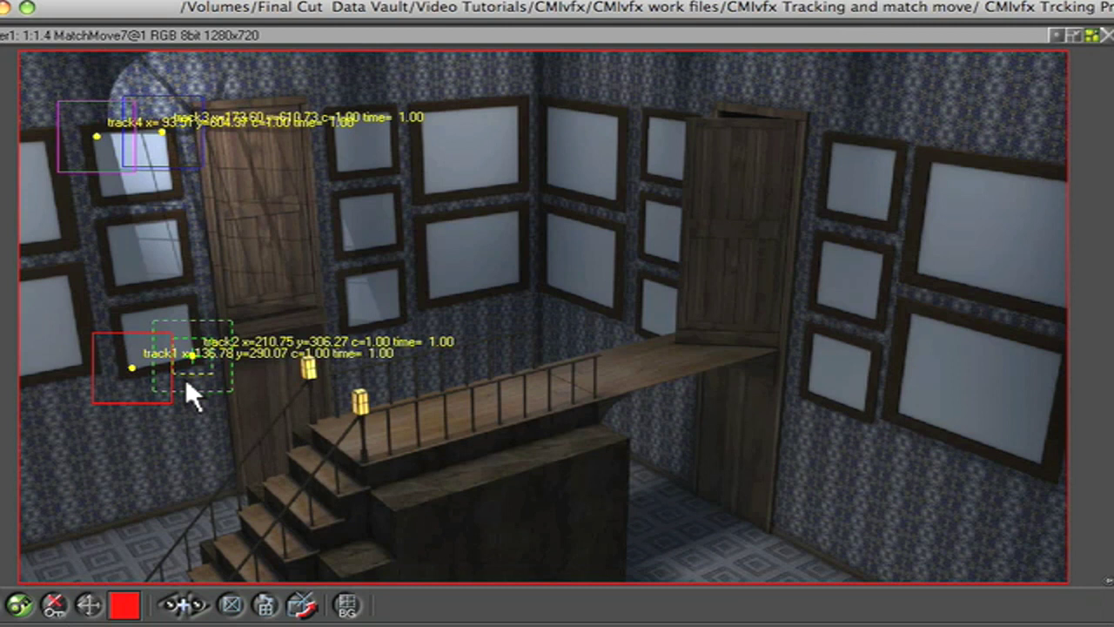
pyautogui.click(207, 613)
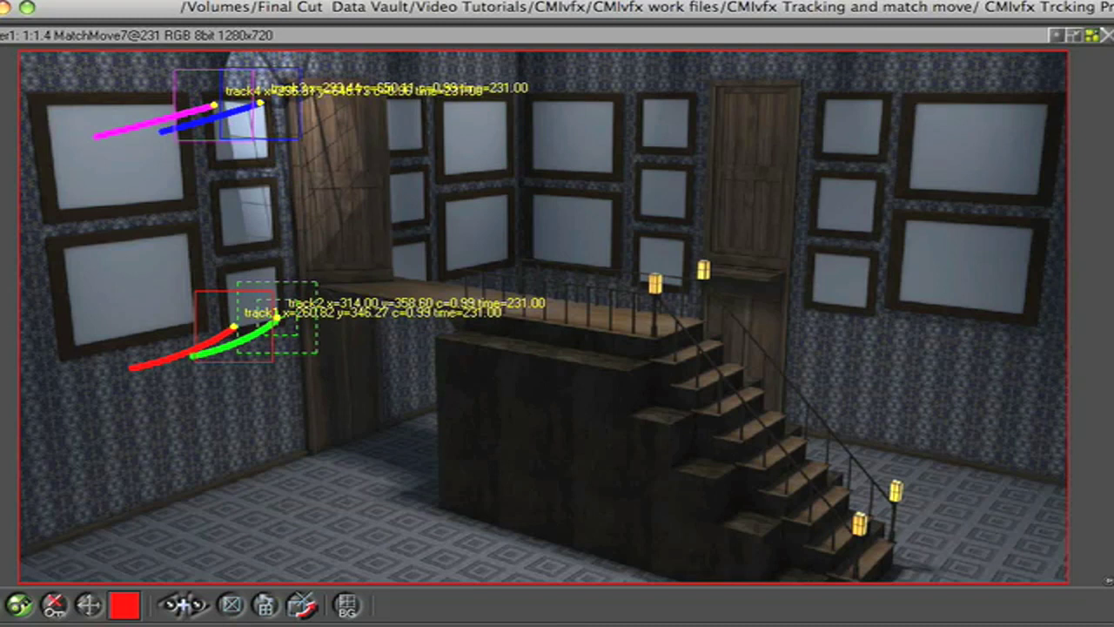
pyautogui.press('Left')
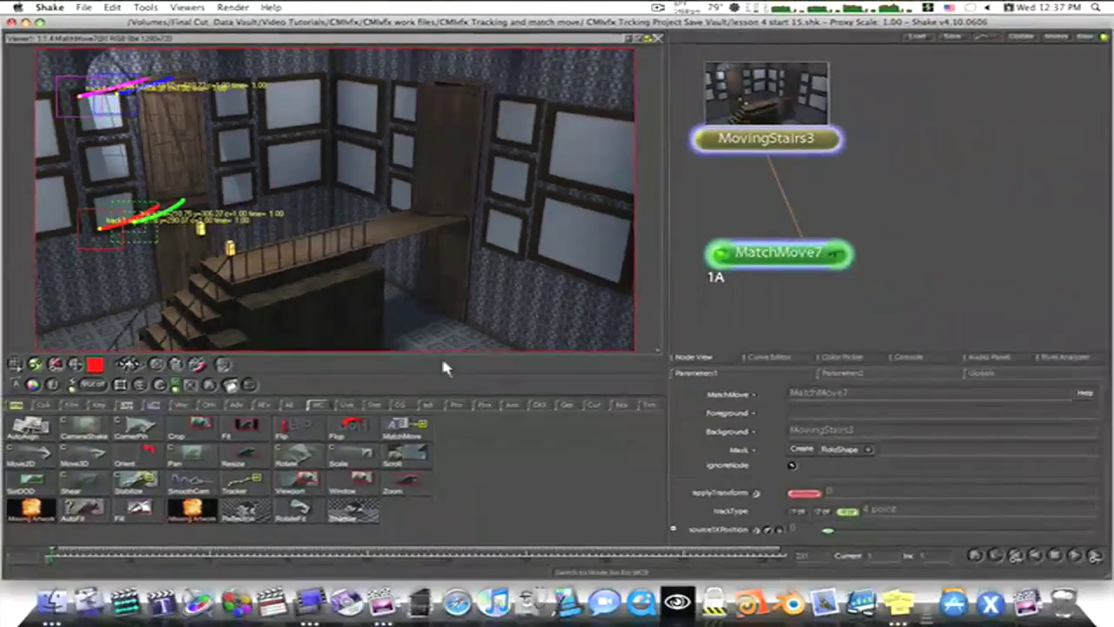
# Make room in the node workspace, add a Color image node, and set its colour to white
pyautogui.moveTo(753, 197); pyautogui.dragTo(845, 194)
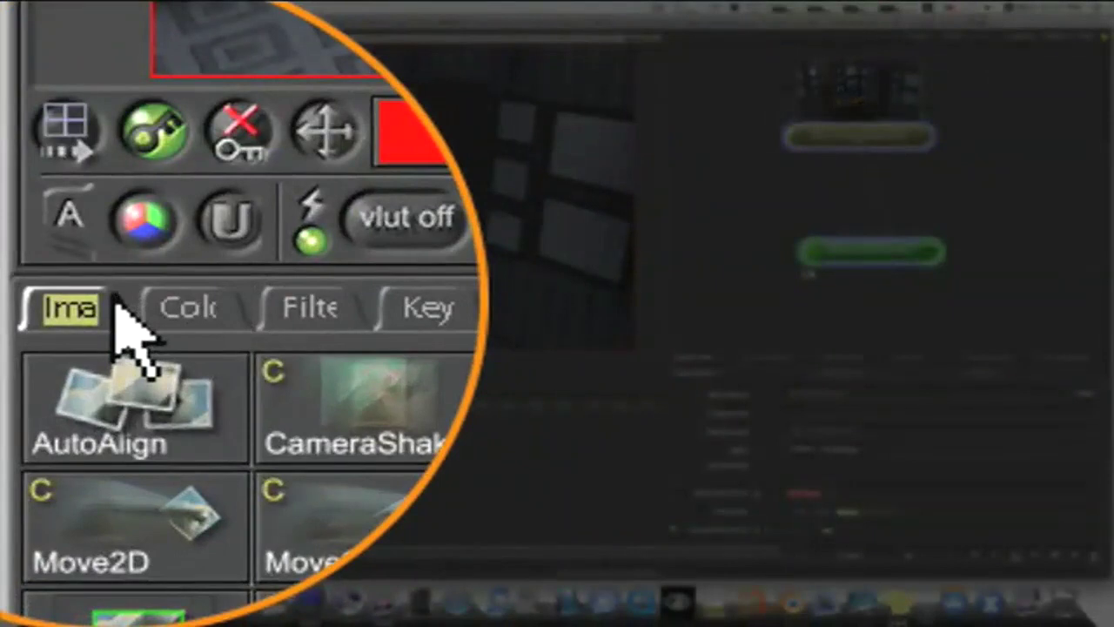
pyautogui.click(112, 301)
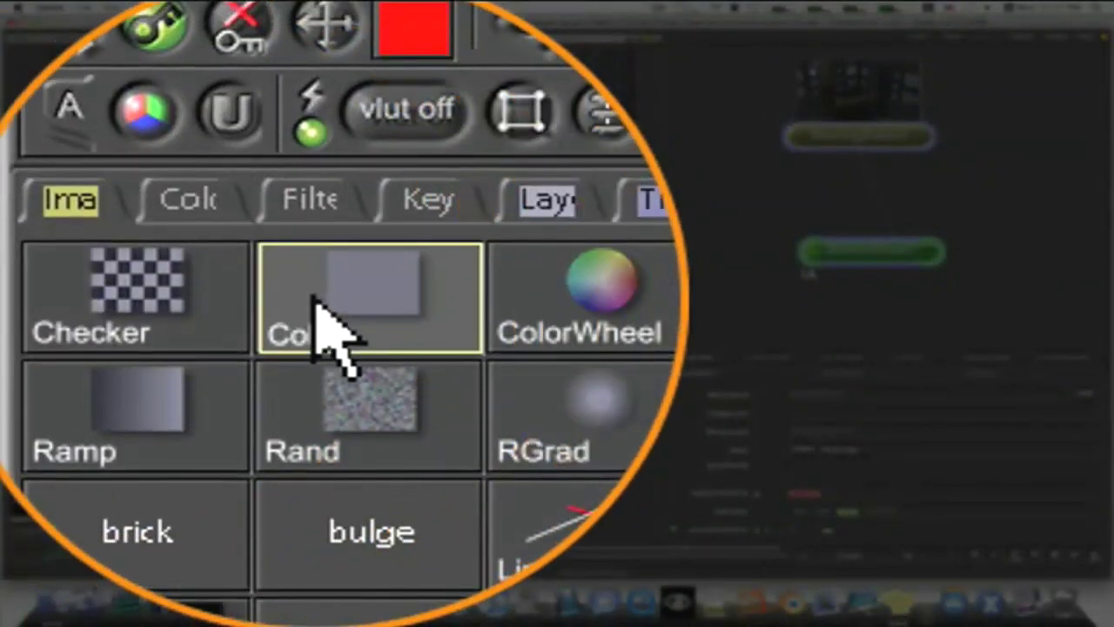
pyautogui.click(315, 302)
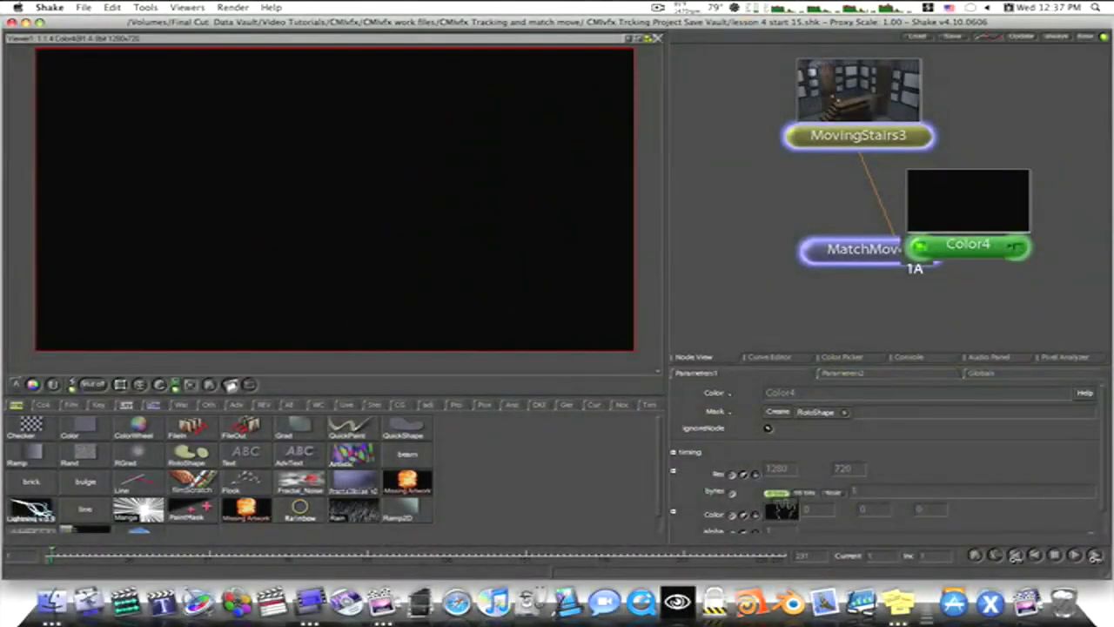
pyautogui.click(781, 508)
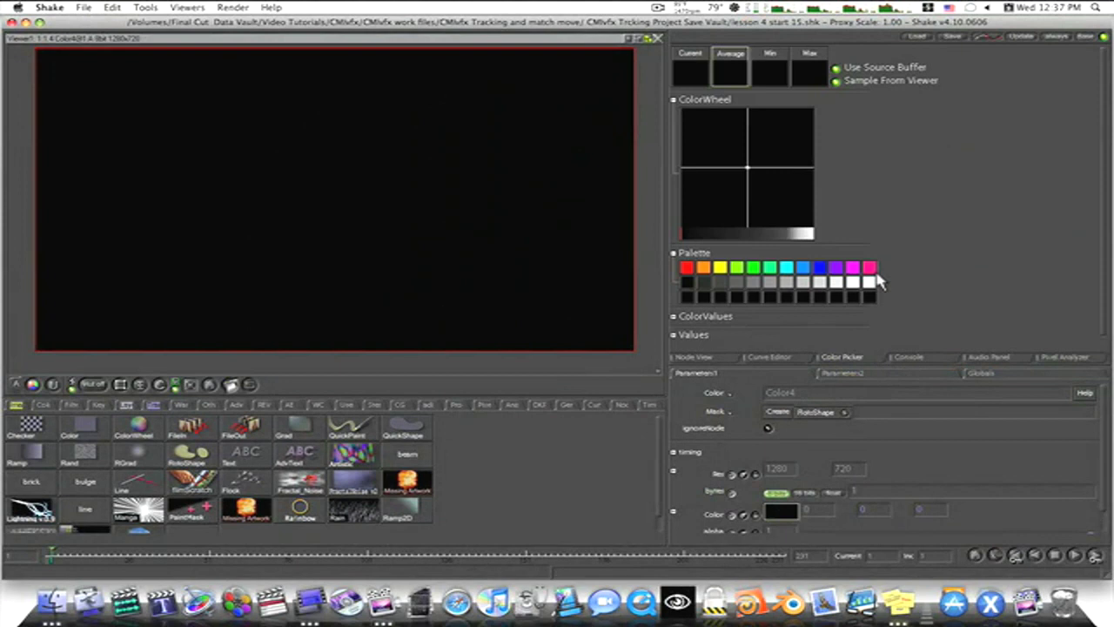
pyautogui.click(871, 281)
# Place the white Color node beside the stairs source, connect it to MatchMove's foreground input, and load the MatchMove parameters
pyautogui.click(719, 354)
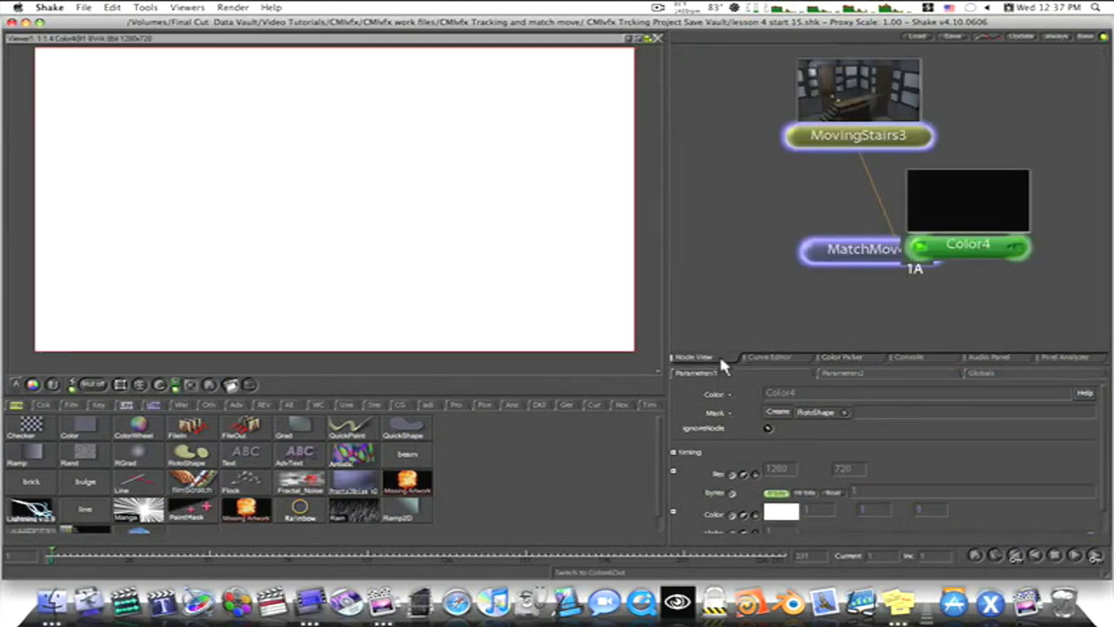
pyautogui.moveTo(954, 249); pyautogui.dragTo(849, 259)
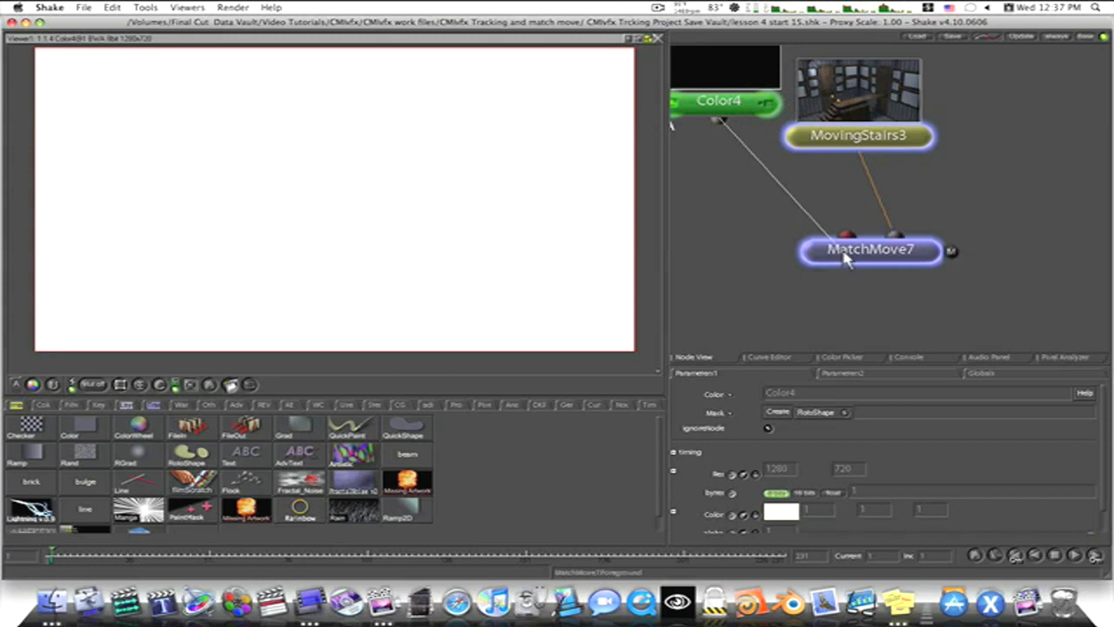
pyautogui.doubleClick(930, 254)
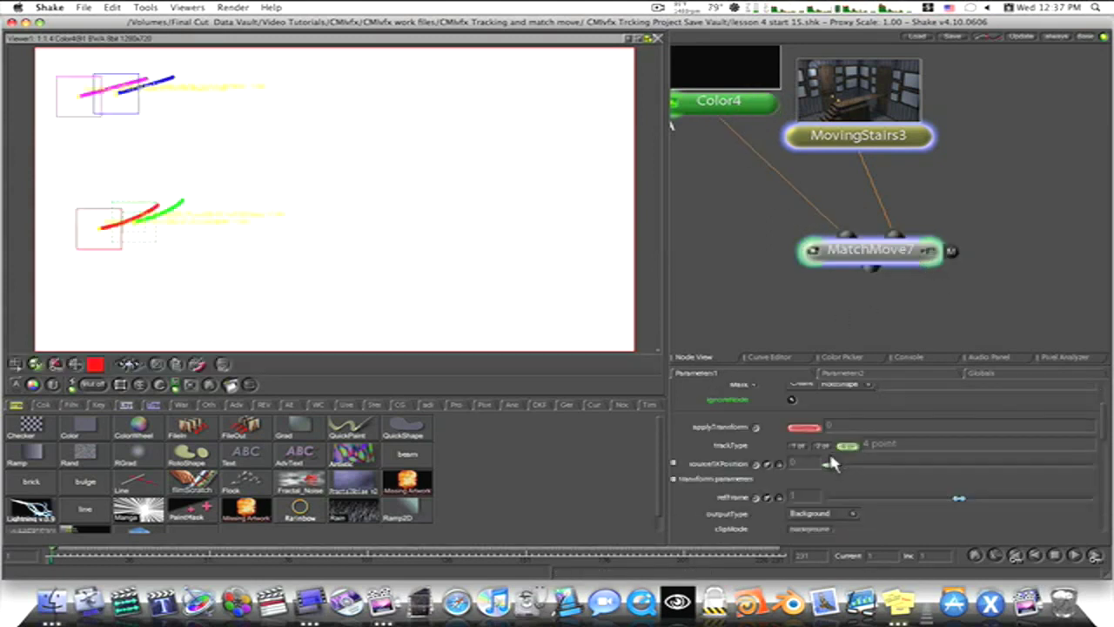
# Set MatchMove's outputType to IMult and make applyTransform active
pyautogui.scroll(-1, 831, 463)
pyautogui.click(853, 501)
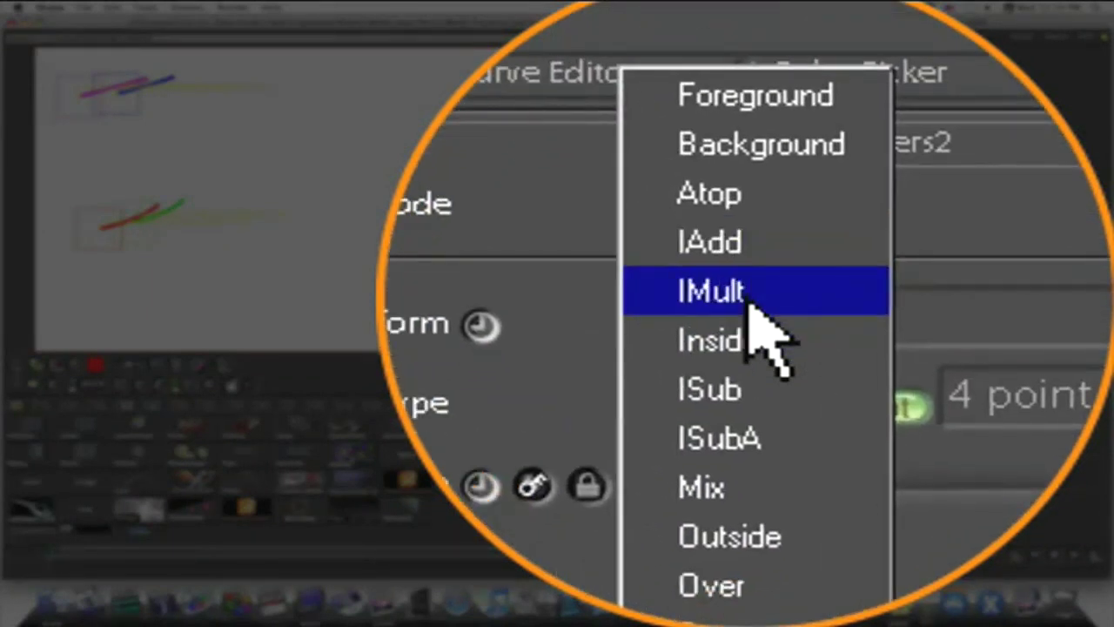
pyautogui.click(748, 300)
pyautogui.click(747, 307)
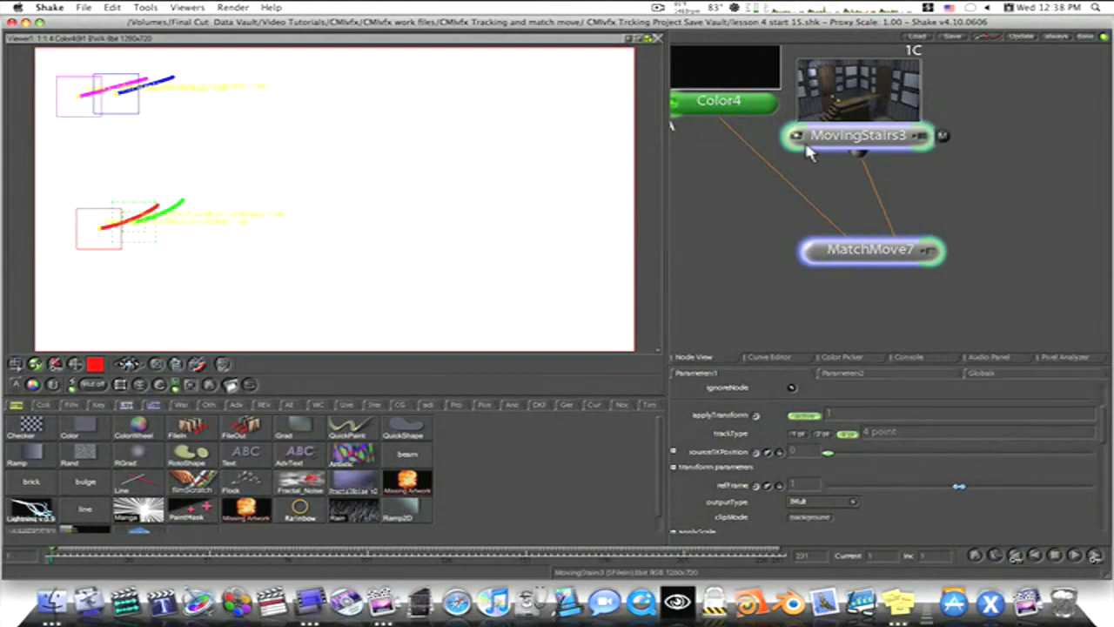
# View the stairs source, display the MatchMove output, and examine close up how the white card's corners fit the frame stack at frame 1
pyautogui.click(797, 137)
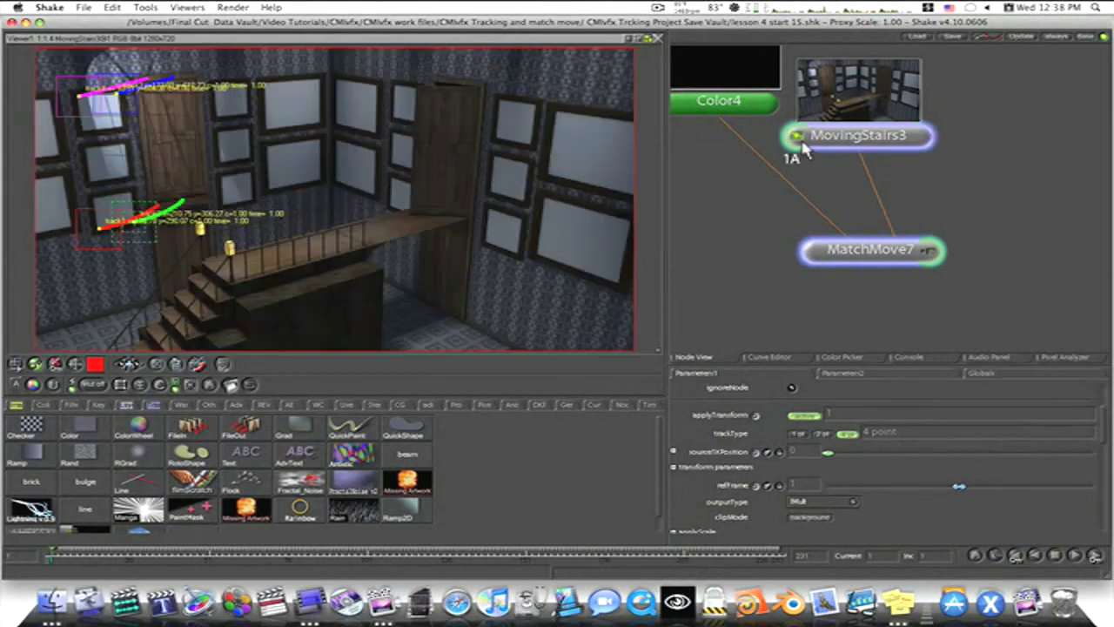
pyautogui.click(811, 252)
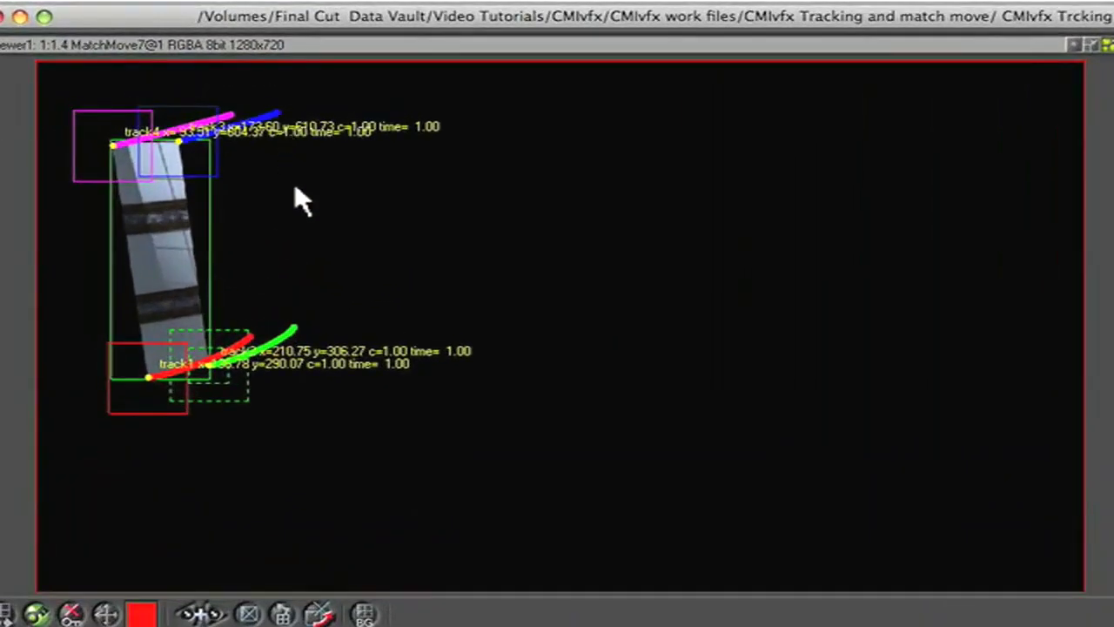
pyautogui.moveTo(328, 260); pyautogui.dragTo(575, 301)
pyautogui.moveTo(528, 333); pyautogui.dragTo(853, 373)
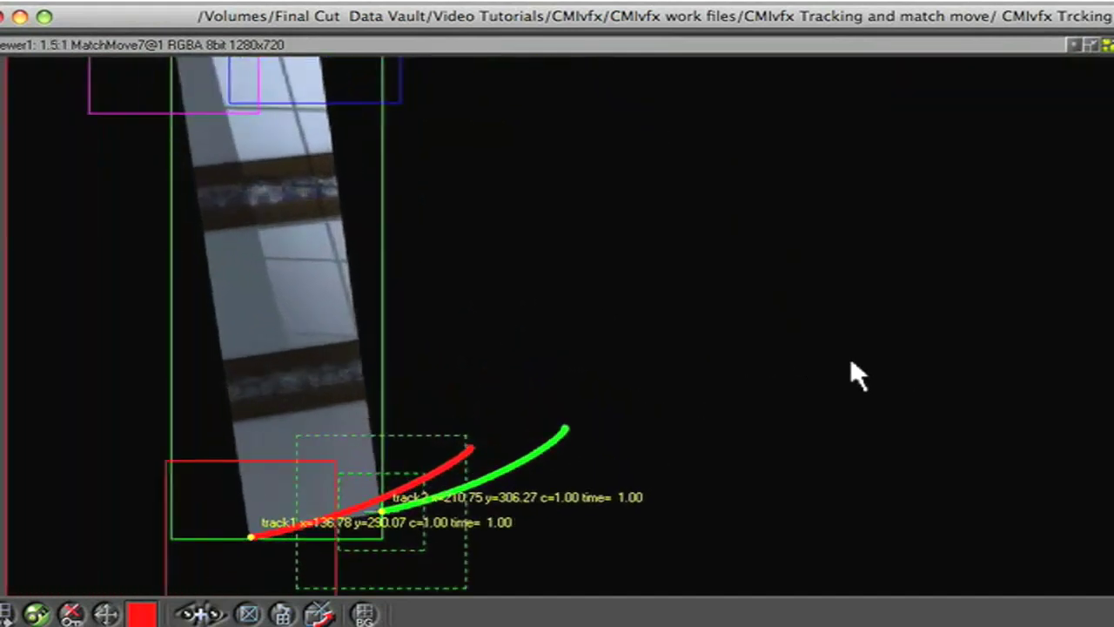
pyautogui.moveTo(433, 285); pyautogui.dragTo(671, 332)
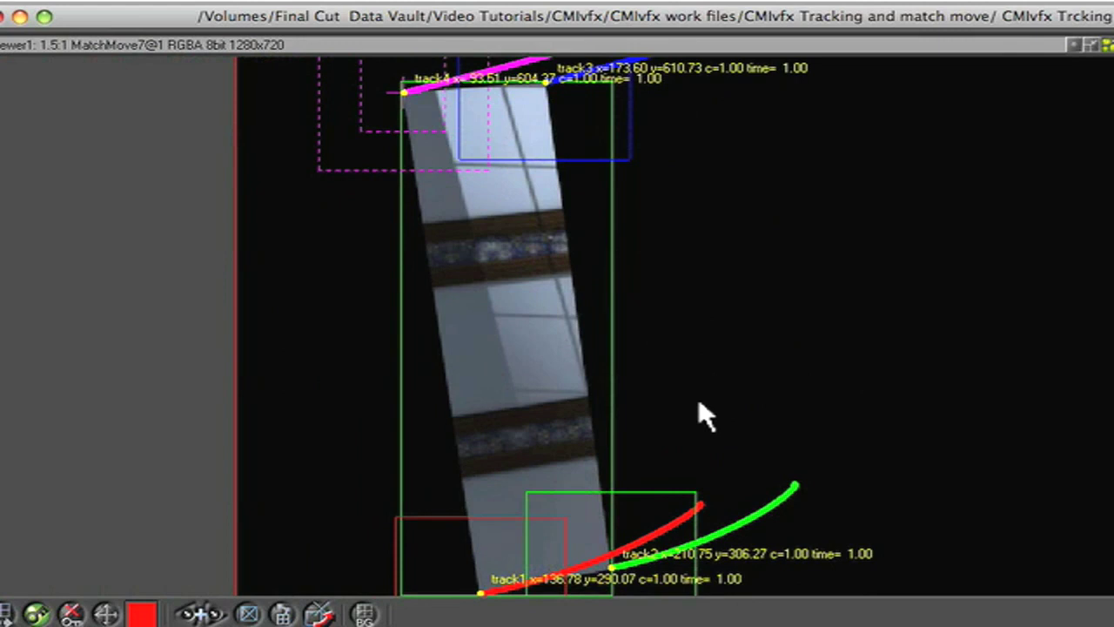
pyautogui.moveTo(698, 400); pyautogui.dragTo(702, 343)
pyautogui.moveTo(834, 349); pyautogui.dragTo(768, 320)
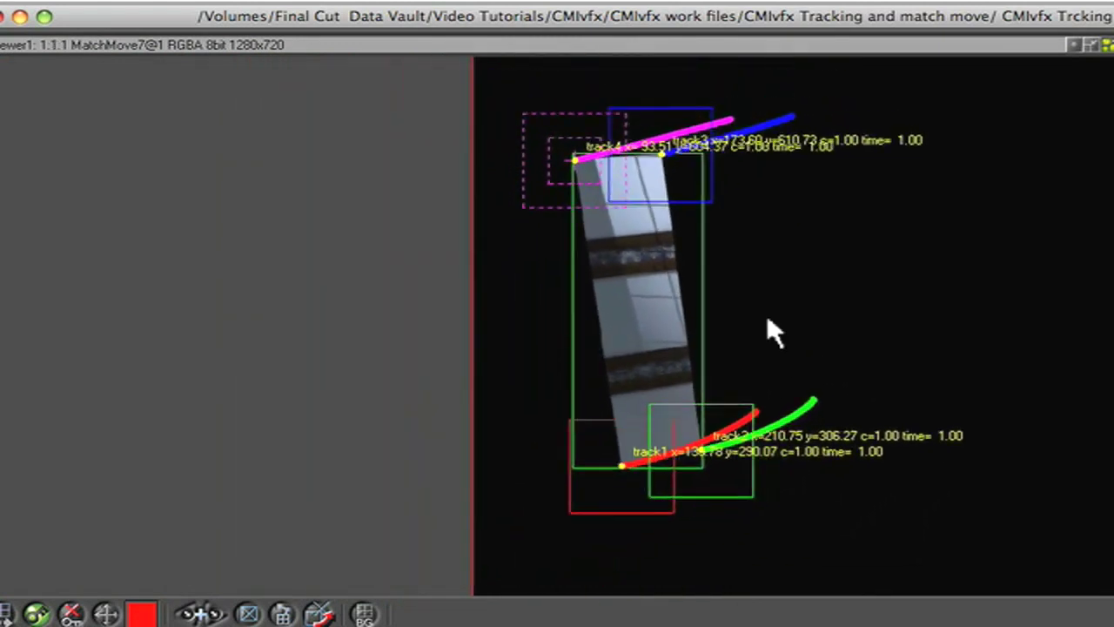
# Add a ContrastLum node after MatchMove7 and set its value to 2.6 and center to 0.453 to isolate the frame highlights
pyautogui.moveTo(864, 320); pyautogui.dragTo(387, 320)
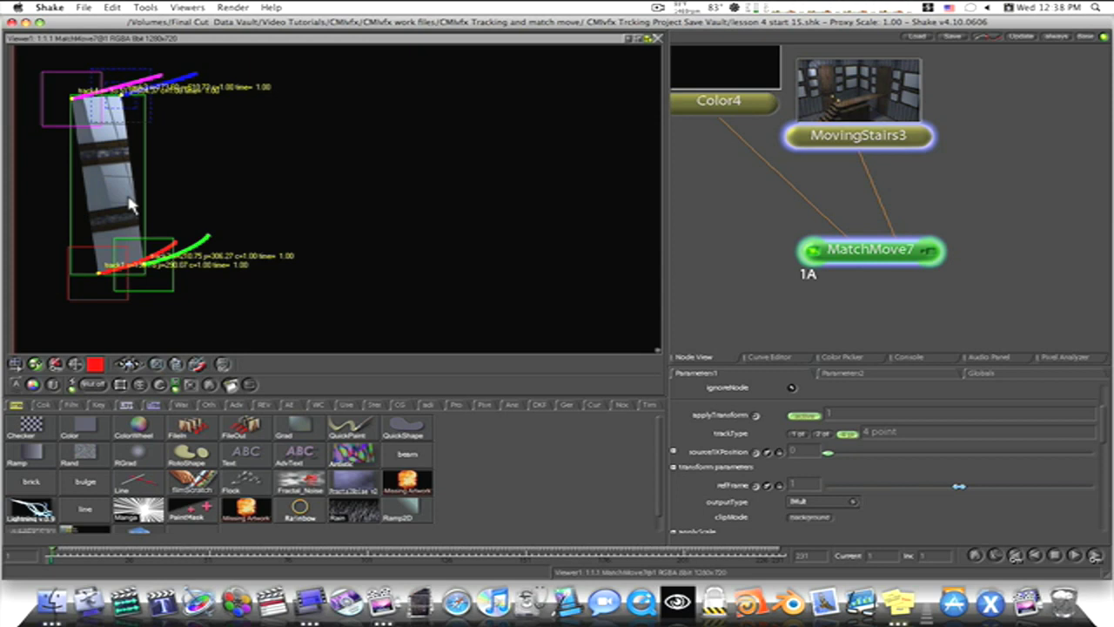
pyautogui.moveTo(180, 200); pyautogui.dragTo(224, 161)
pyautogui.click(48, 405)
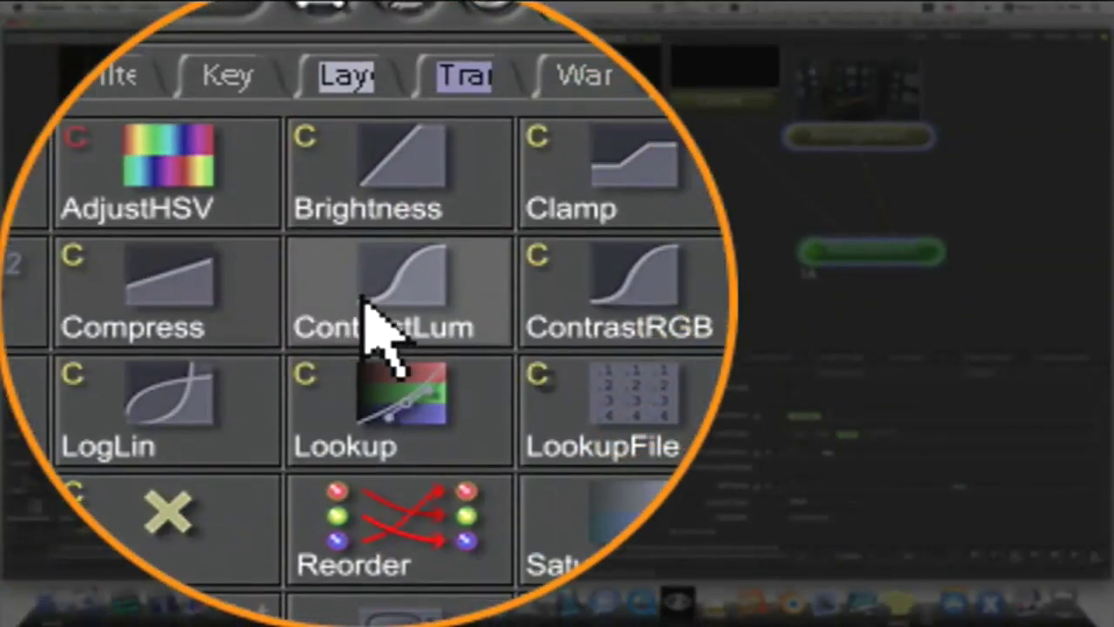
pyautogui.click(133, 453)
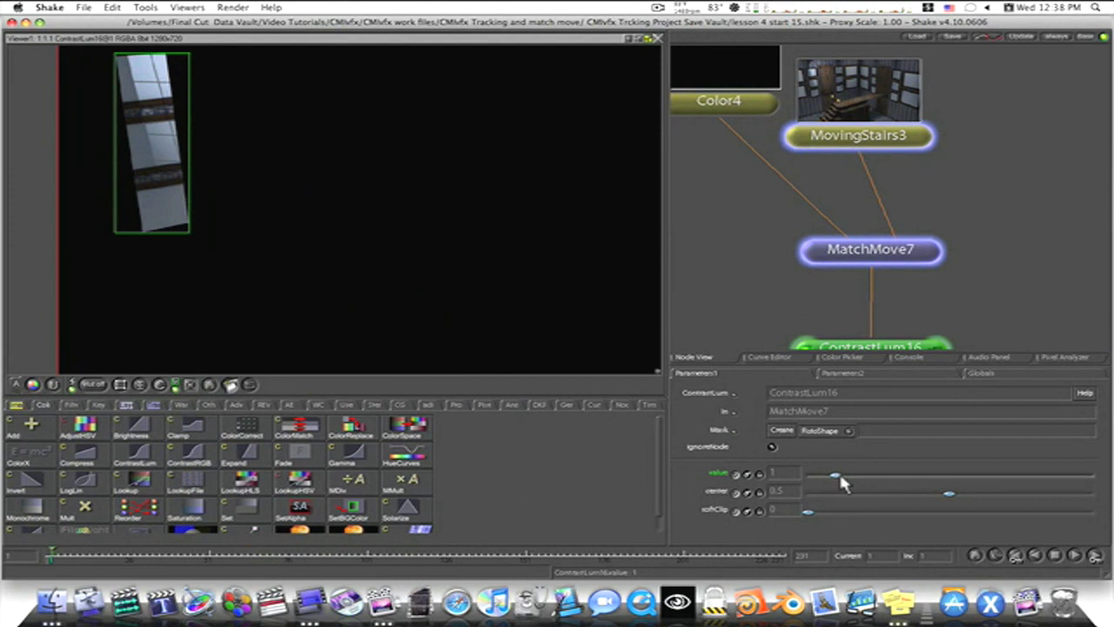
pyautogui.moveTo(839, 471); pyautogui.dragTo(882, 471)
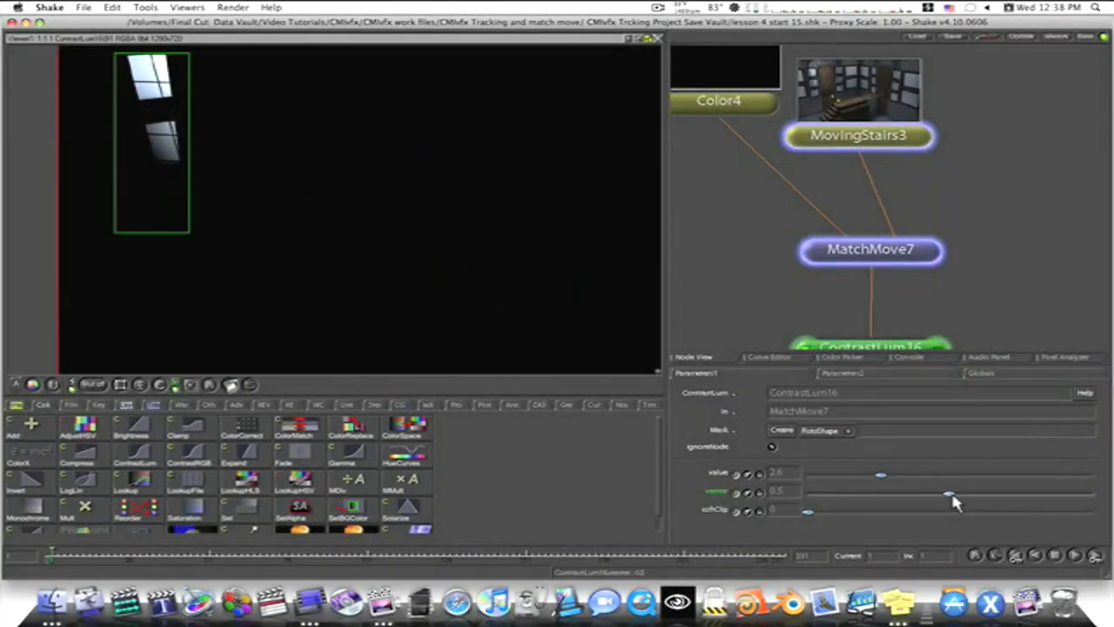
pyautogui.moveTo(948, 501)
pyautogui.mouseDown()
pyautogui.moveTo(903, 499)
pyautogui.moveTo(934, 505)
pyautogui.mouseUp()
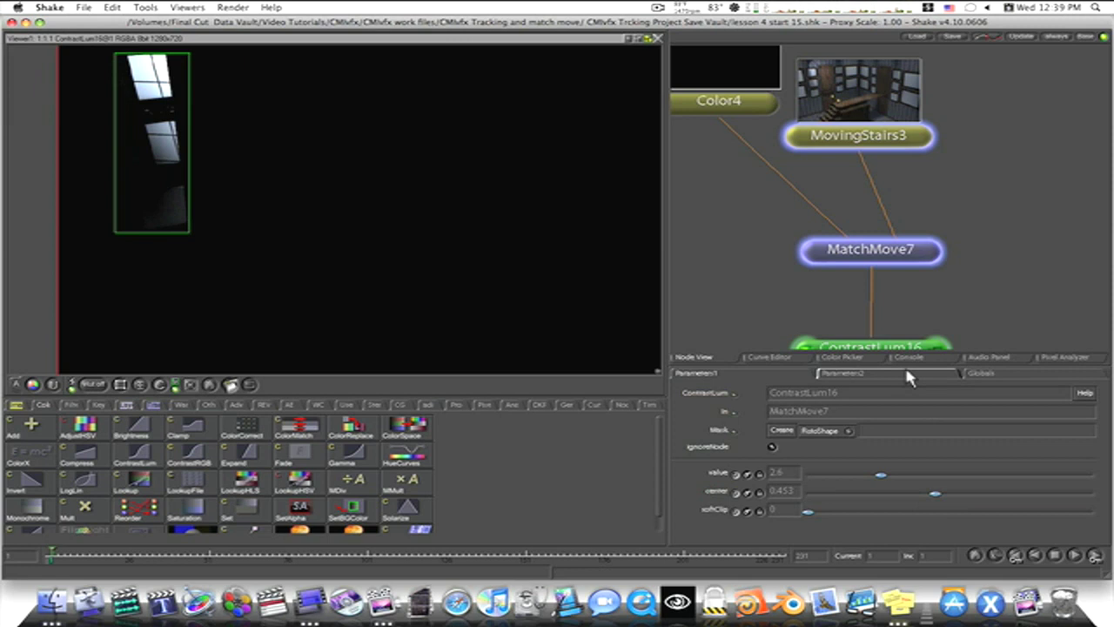
pyautogui.moveTo(923, 323); pyautogui.dragTo(921, 223)
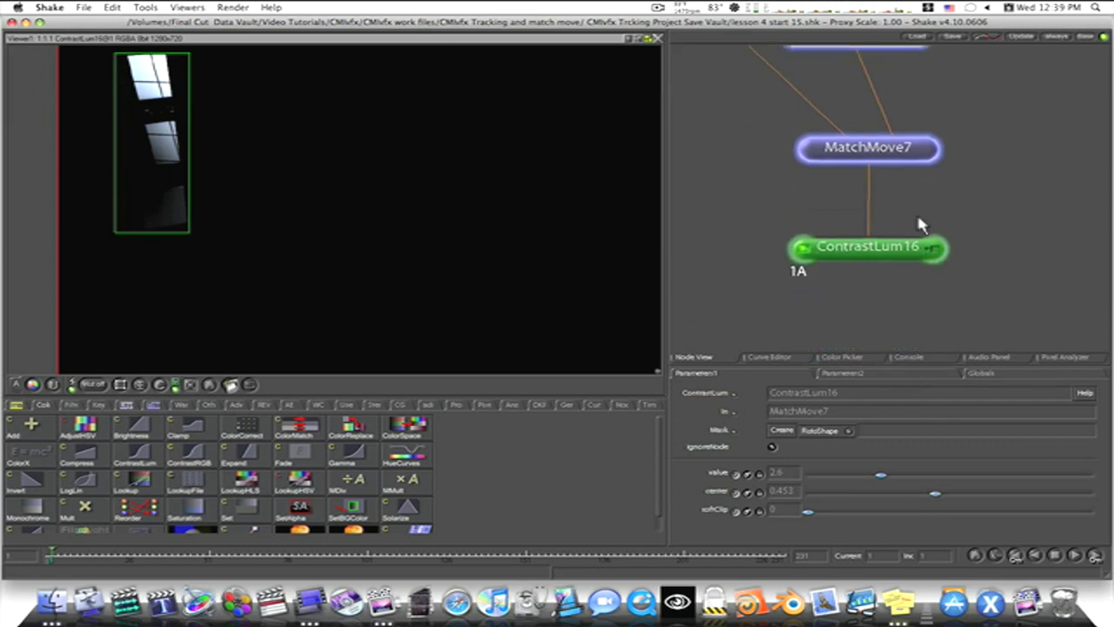
pyautogui.click(151, 459)
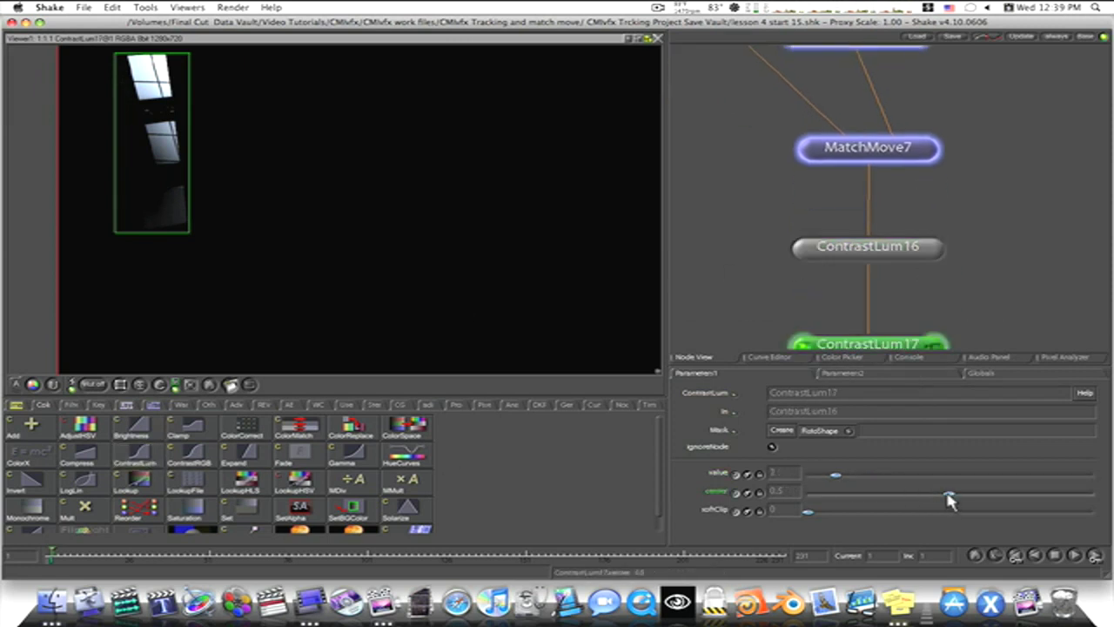
pyautogui.moveTo(949, 502); pyautogui.dragTo(942, 505)
pyautogui.moveTo(936, 502); pyautogui.dragTo(933, 494)
pyautogui.moveTo(840, 474); pyautogui.dragTo(837, 477)
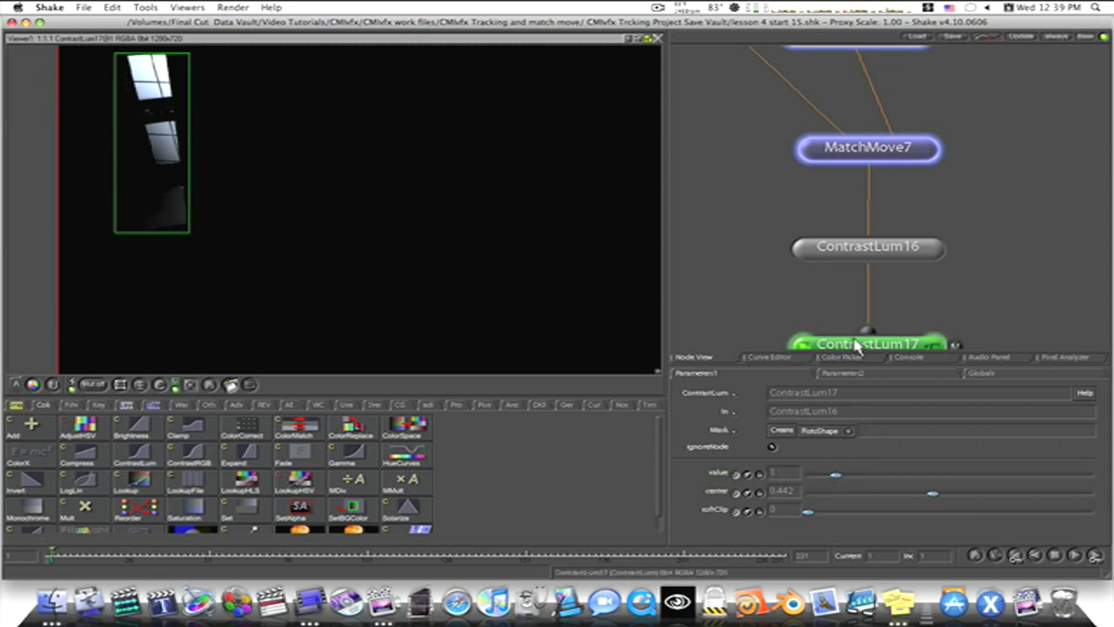
pyautogui.press('Delete')
# Rename the ContrastLum node as highlights_ContrastLum16 and move it aside to free the space below MatchMove7
pyautogui.click(801, 249)
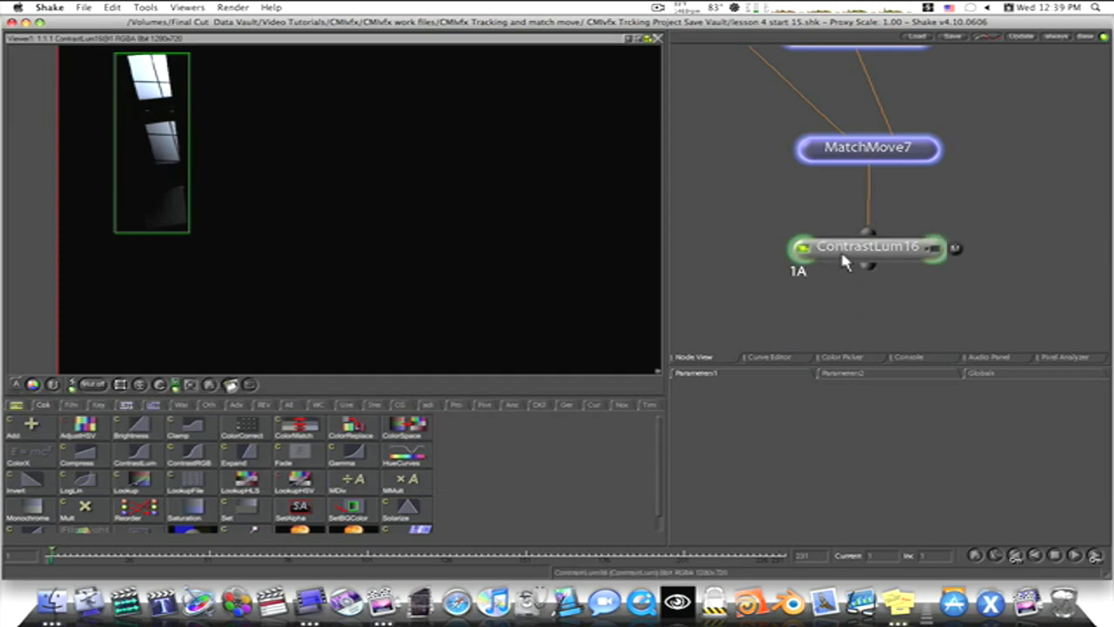
pyautogui.click(931, 253)
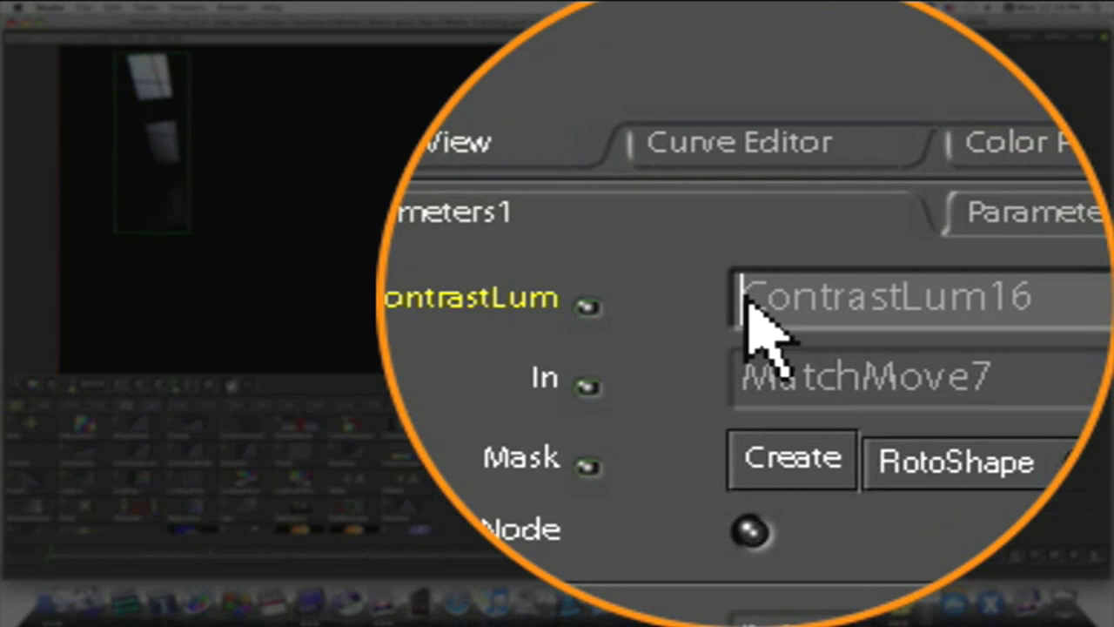
pyautogui.write('highl')
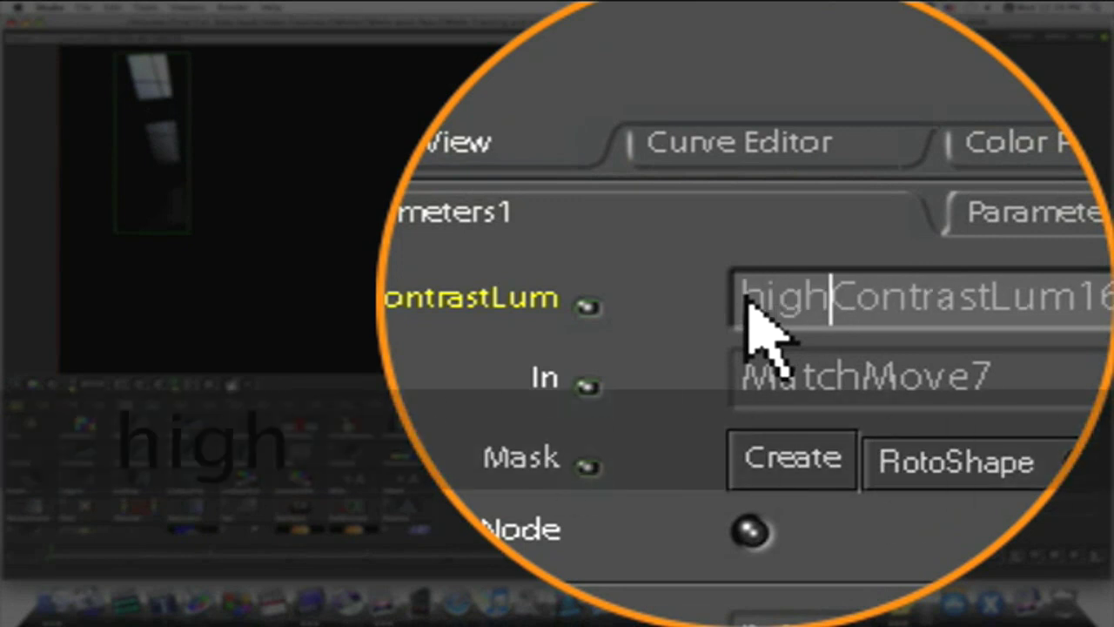
pyautogui.write('ights')
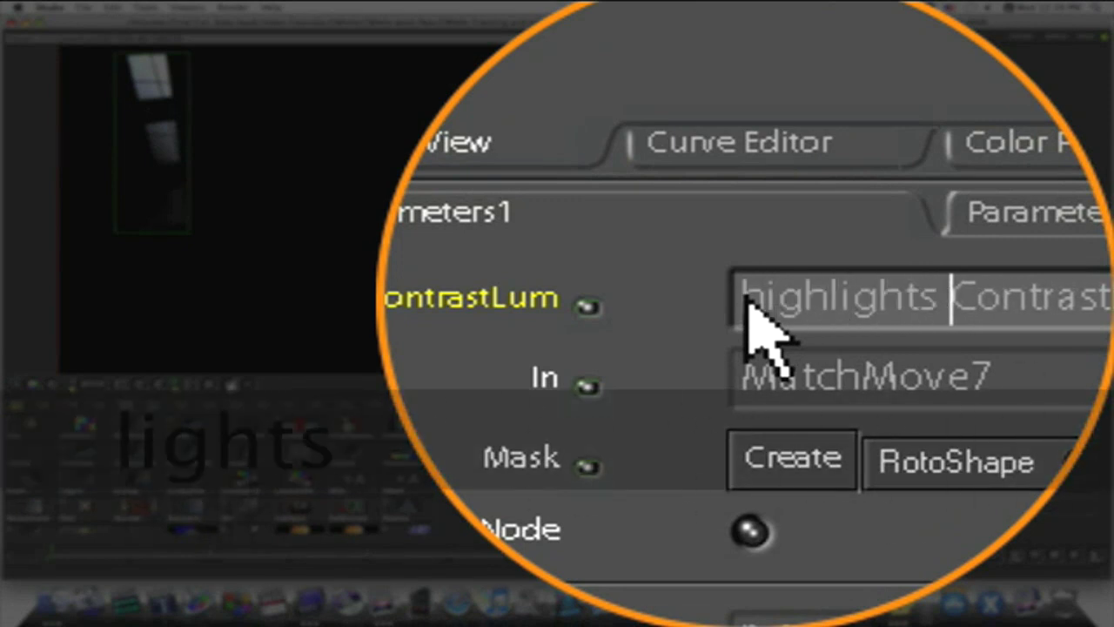
pyautogui.press('Return')
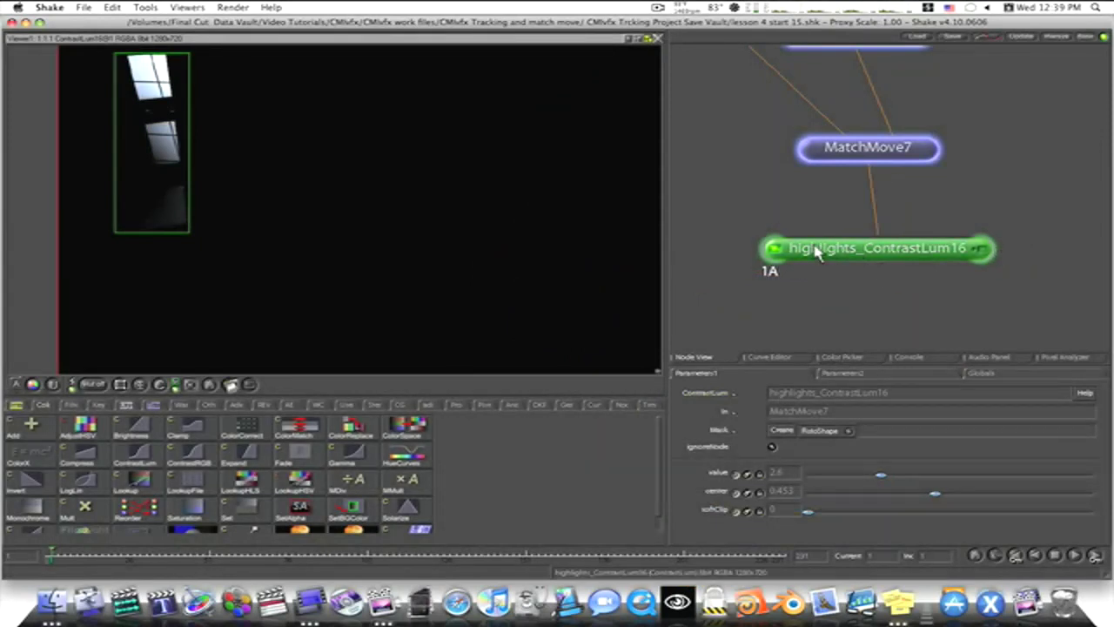
pyautogui.moveTo(815, 250); pyautogui.dragTo(771, 215)
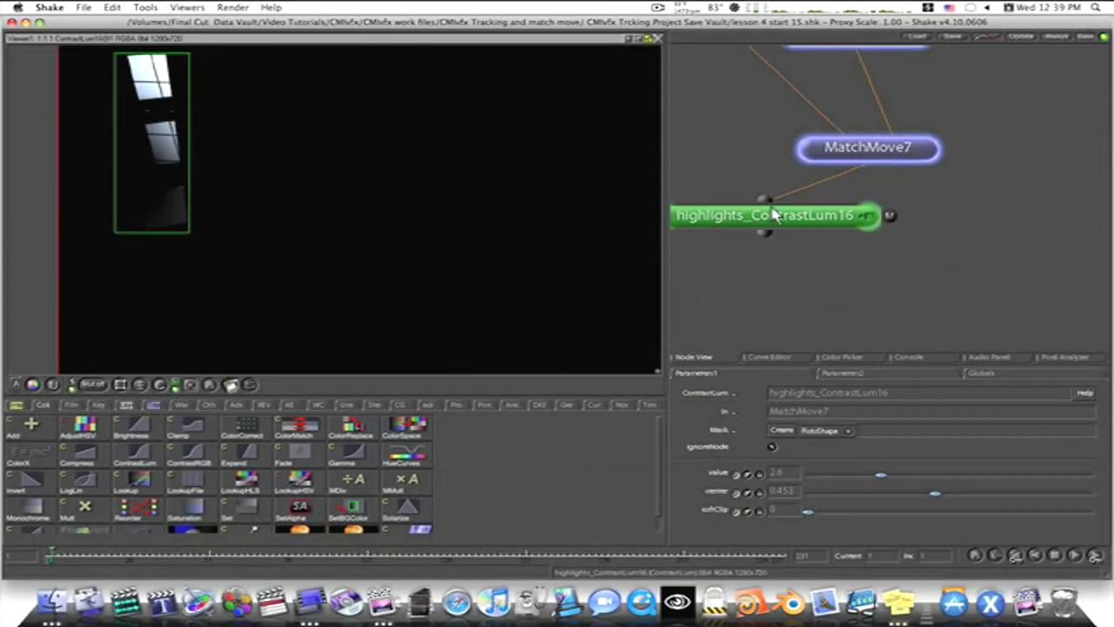
# Branch a separate ContrastLum node off MatchMove7, place it beside the highlights node, and adjust its value and raise its center to the maximum
pyautogui.click(888, 157)
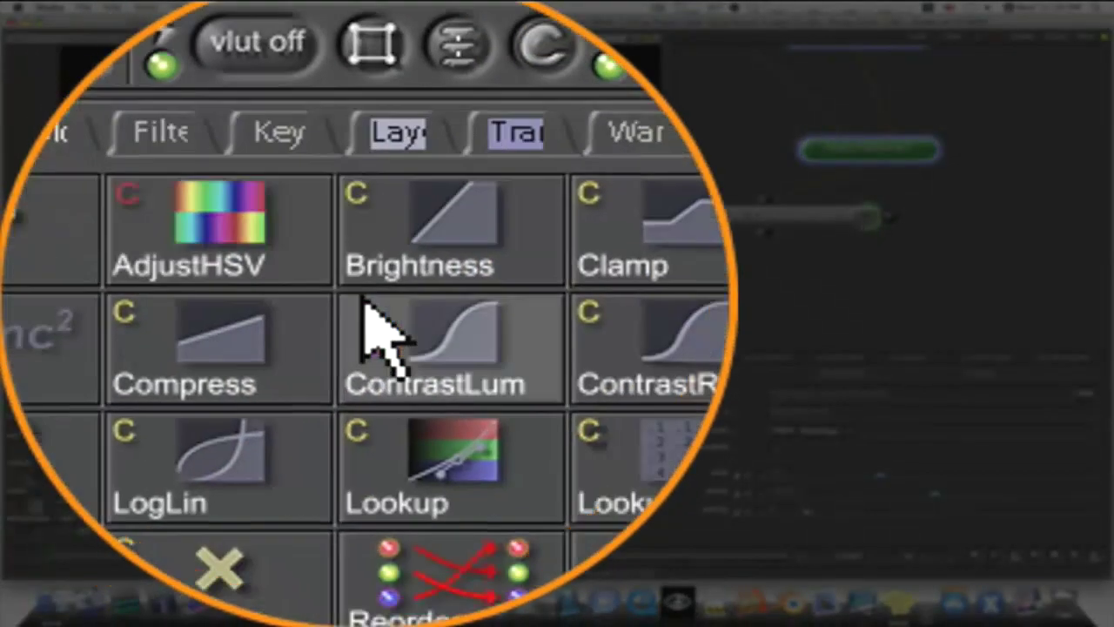
pyautogui.rightClick(124, 450)
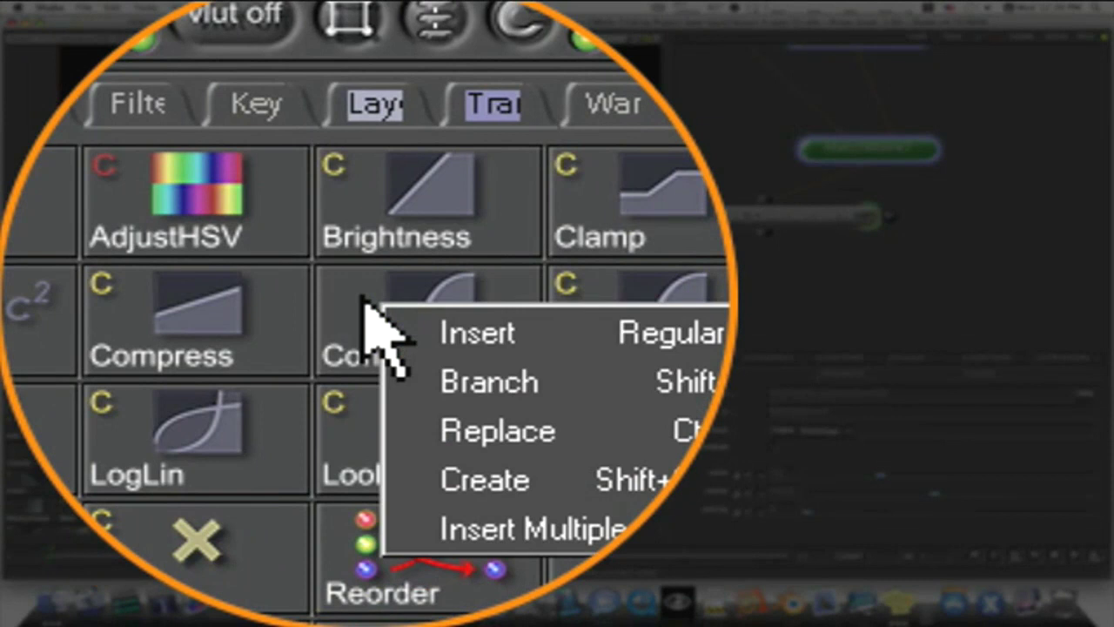
pyautogui.click(139, 470)
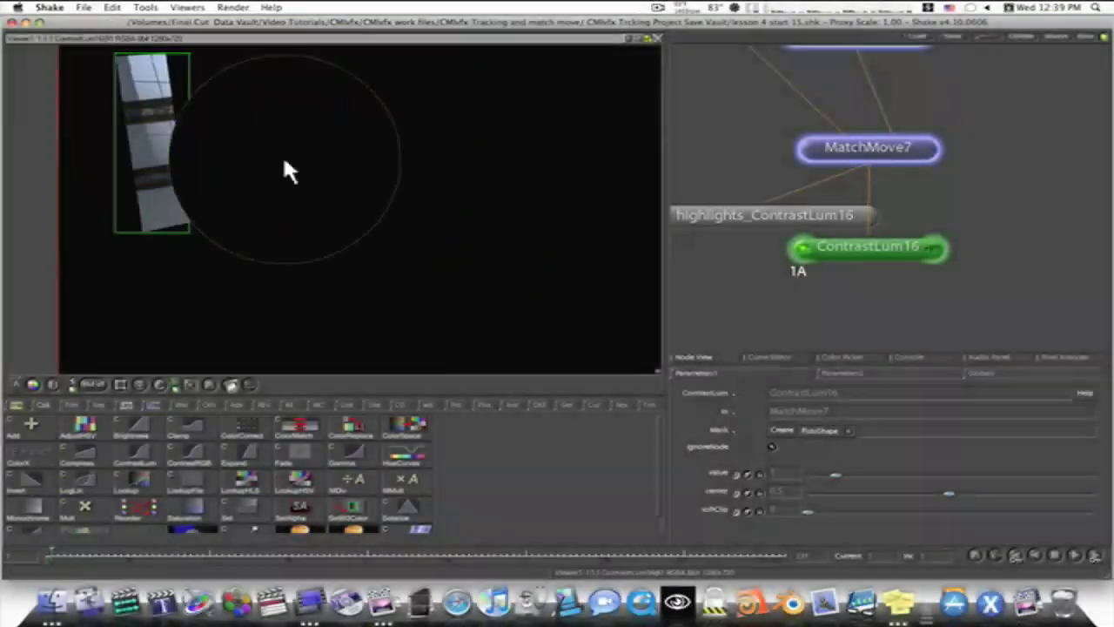
pyautogui.moveTo(868, 254); pyautogui.dragTo(975, 228)
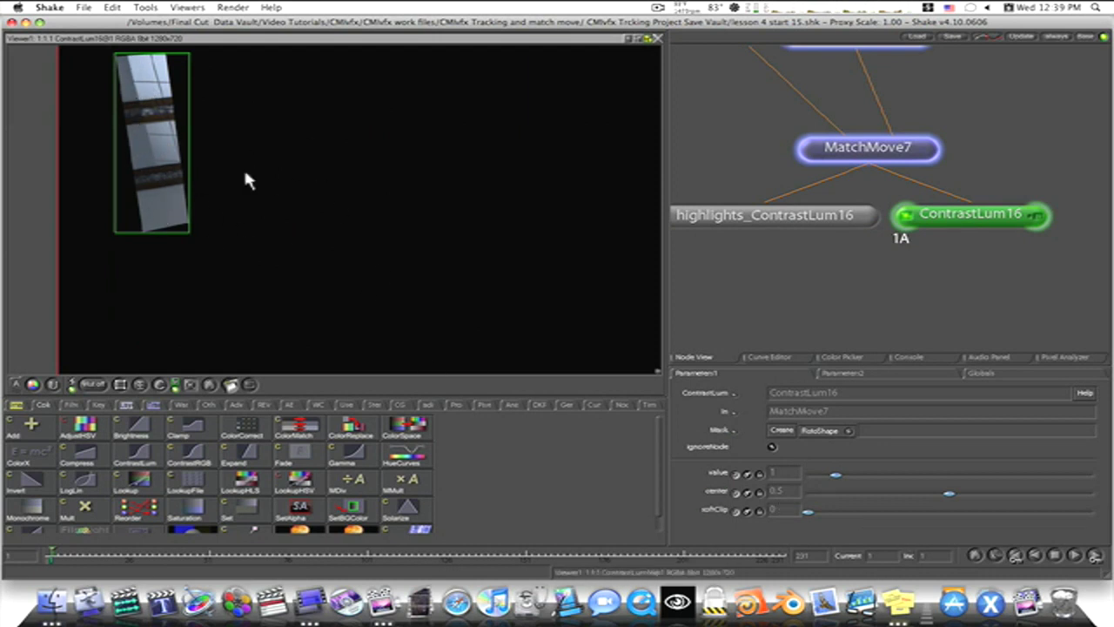
pyautogui.moveTo(840, 484)
pyautogui.mouseDown()
pyautogui.moveTo(853, 485)
pyautogui.moveTo(838, 484)
pyautogui.mouseUp()
pyautogui.moveTo(943, 498); pyautogui.dragTo(1109, 503)
pyautogui.moveTo(831, 475); pyautogui.dragTo(841, 479)
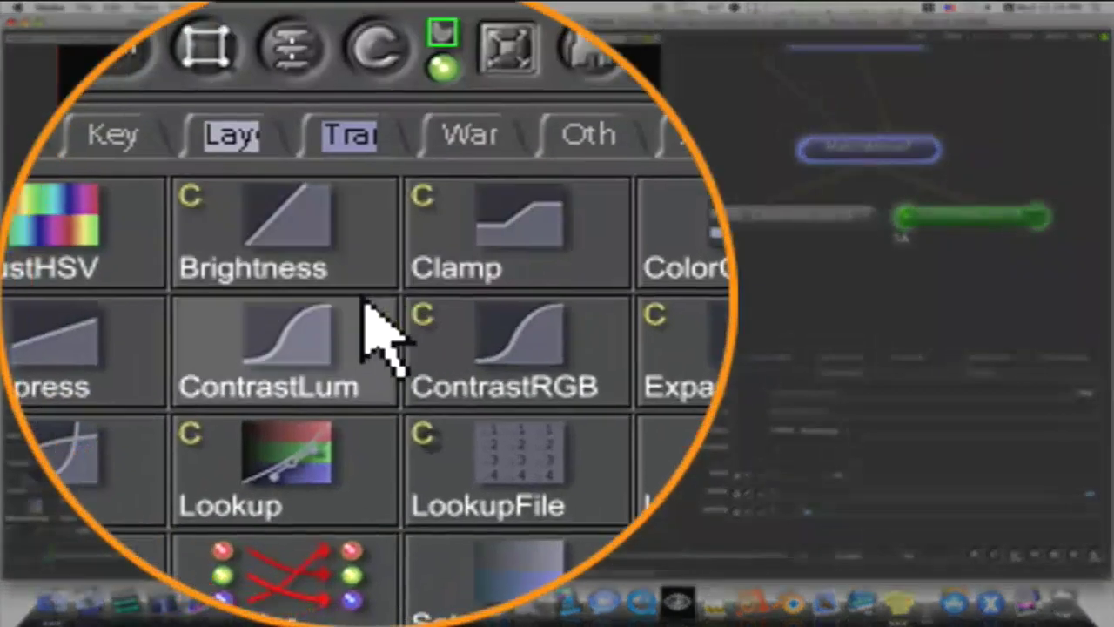
# Add another ContrastLum node to the second branch and set its value to 0.1 and center to 0.988
pyautogui.click(383, 335)
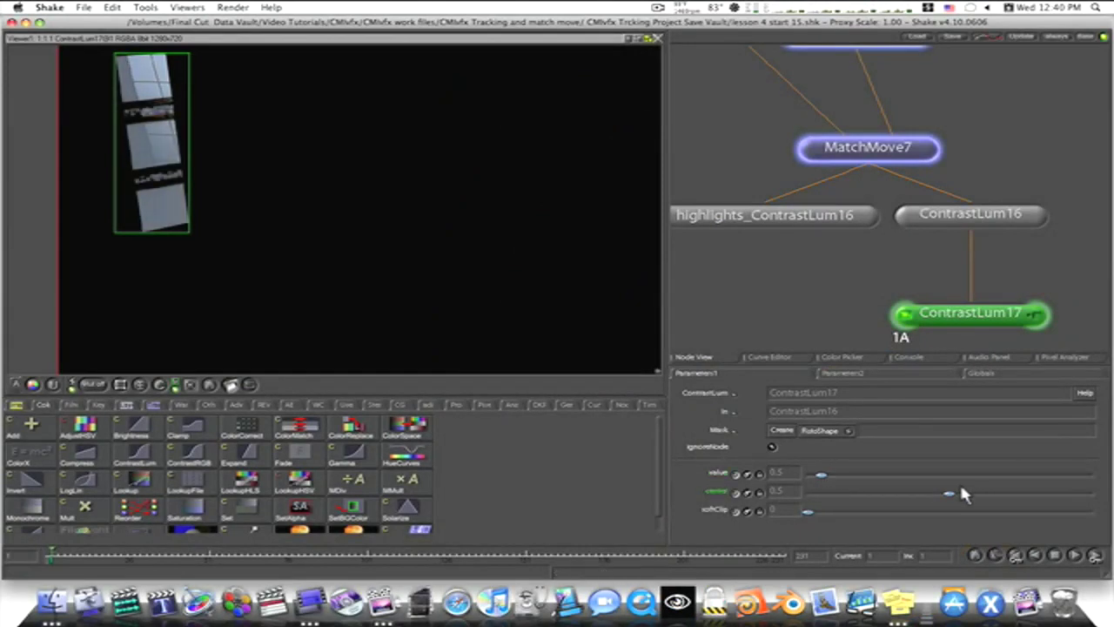
pyautogui.moveTo(949, 497); pyautogui.dragTo(1075, 517)
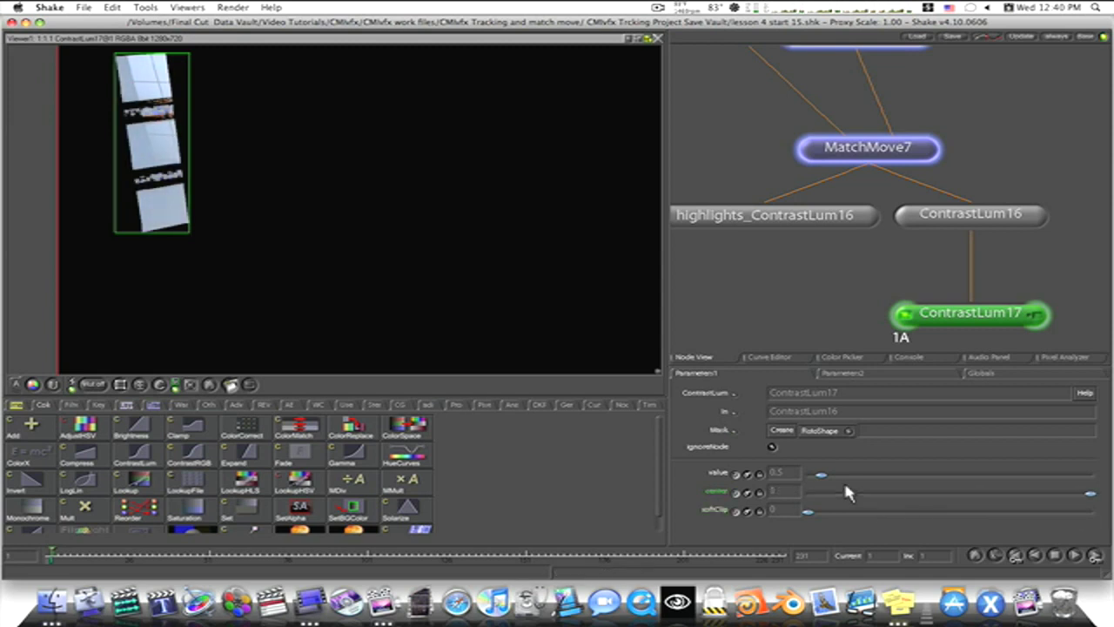
pyautogui.moveTo(823, 472)
pyautogui.mouseDown()
pyautogui.moveTo(838, 472)
pyautogui.moveTo(815, 477)
pyautogui.mouseUp()
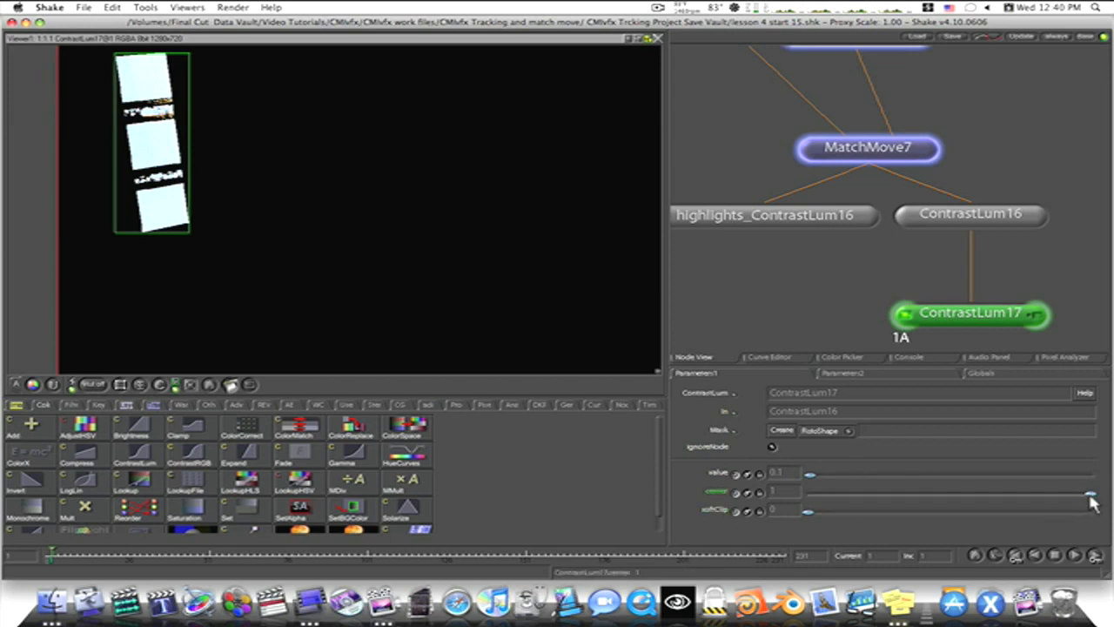
pyautogui.moveTo(1089, 495)
pyautogui.mouseDown()
pyautogui.moveTo(973, 495)
pyautogui.moveTo(1090, 503)
pyautogui.mouseUp()
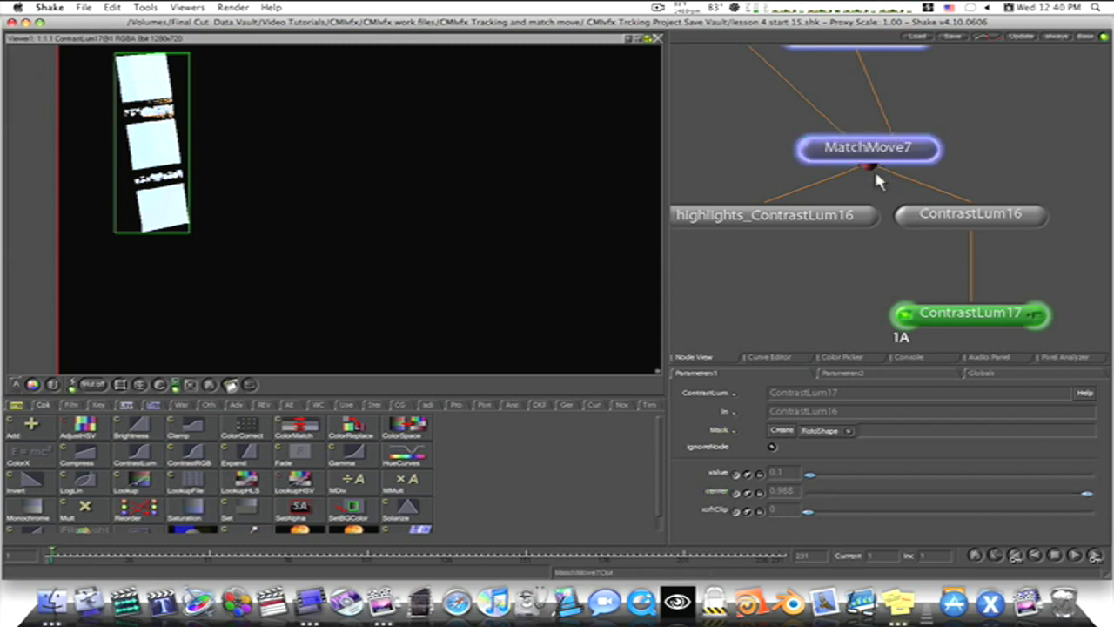
# Add a Blur node after ContrastLum17 and set its pixels to 14
pyautogui.moveTo(840, 264); pyautogui.dragTo(535, 218)
pyautogui.moveTo(757, 276); pyautogui.dragTo(689, 225)
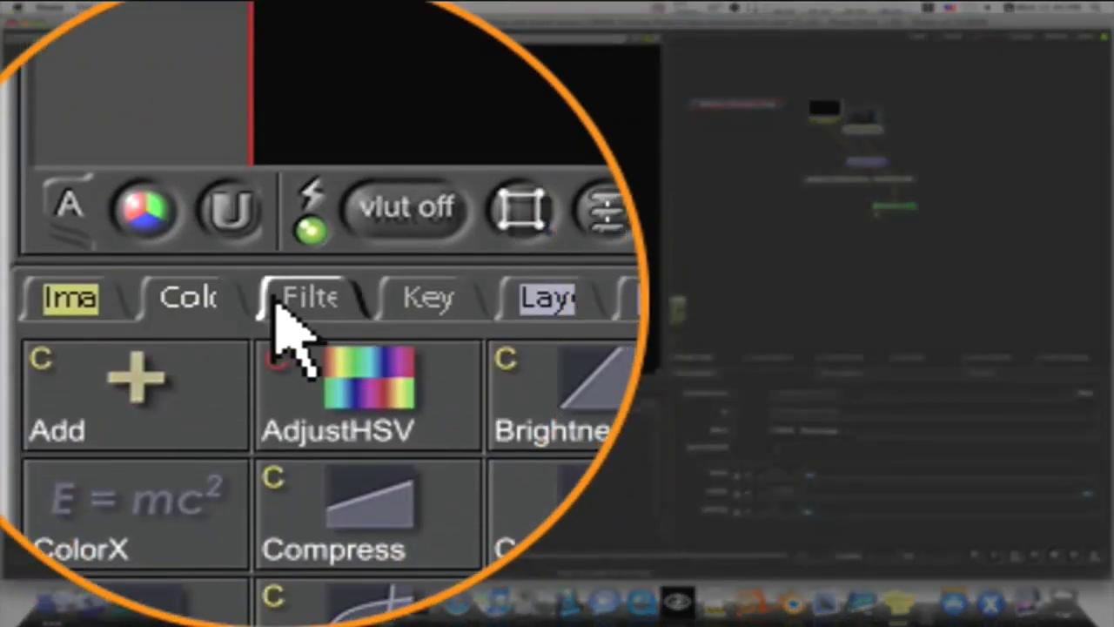
pyautogui.click(72, 405)
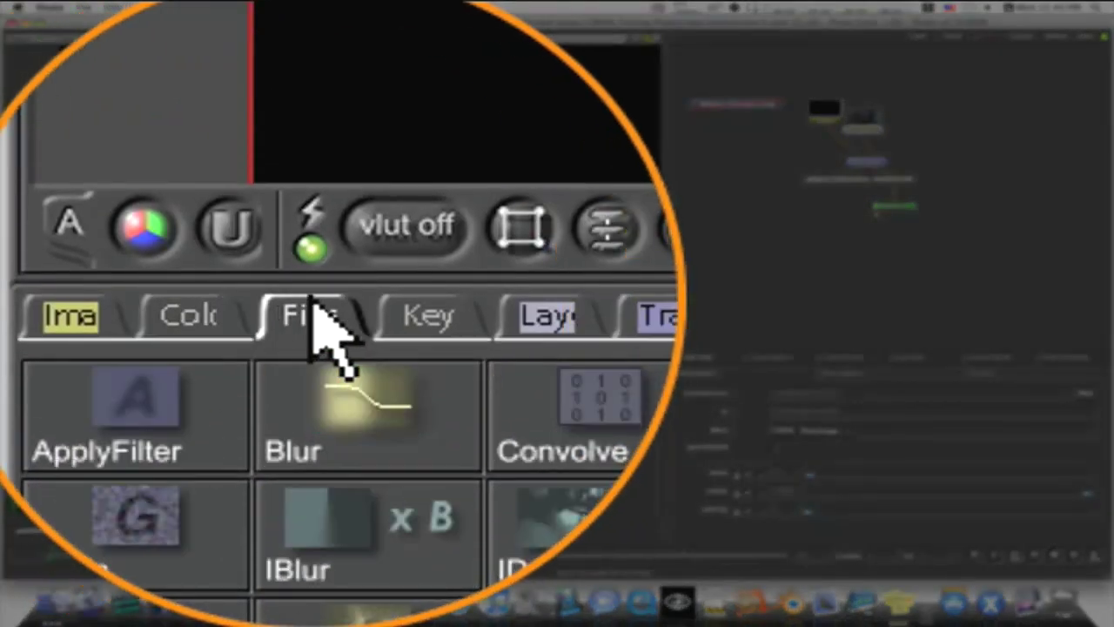
pyautogui.click(365, 409)
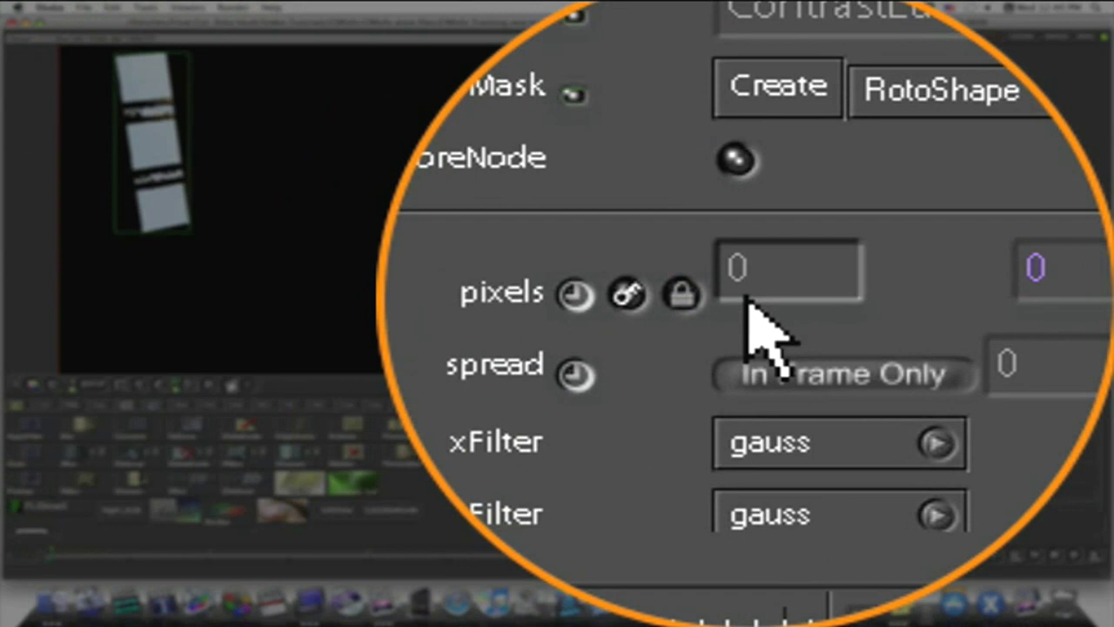
pyautogui.click(735, 280)
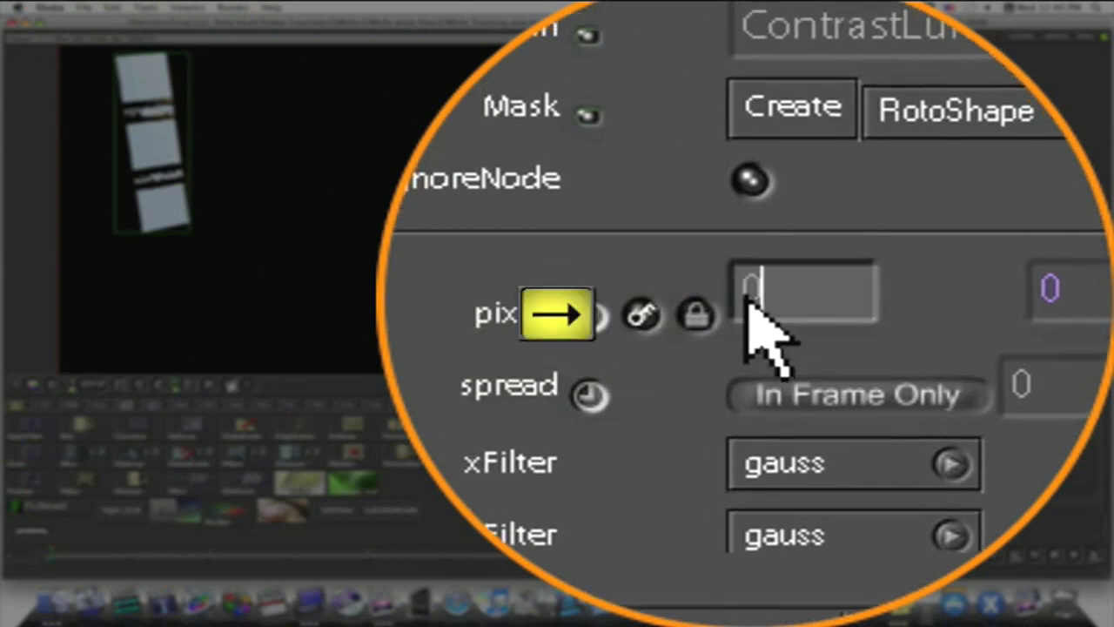
pyautogui.write('14')
pyautogui.press('Return')
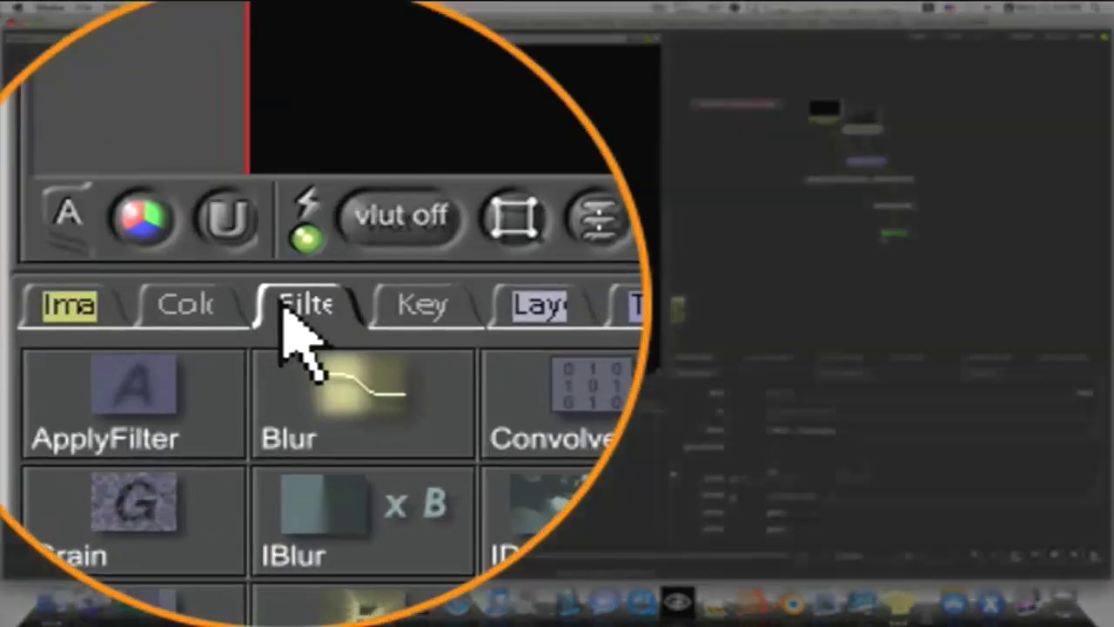
# Add a Reorder node after the Blur and set its channels to rgbl
pyautogui.click(50, 404)
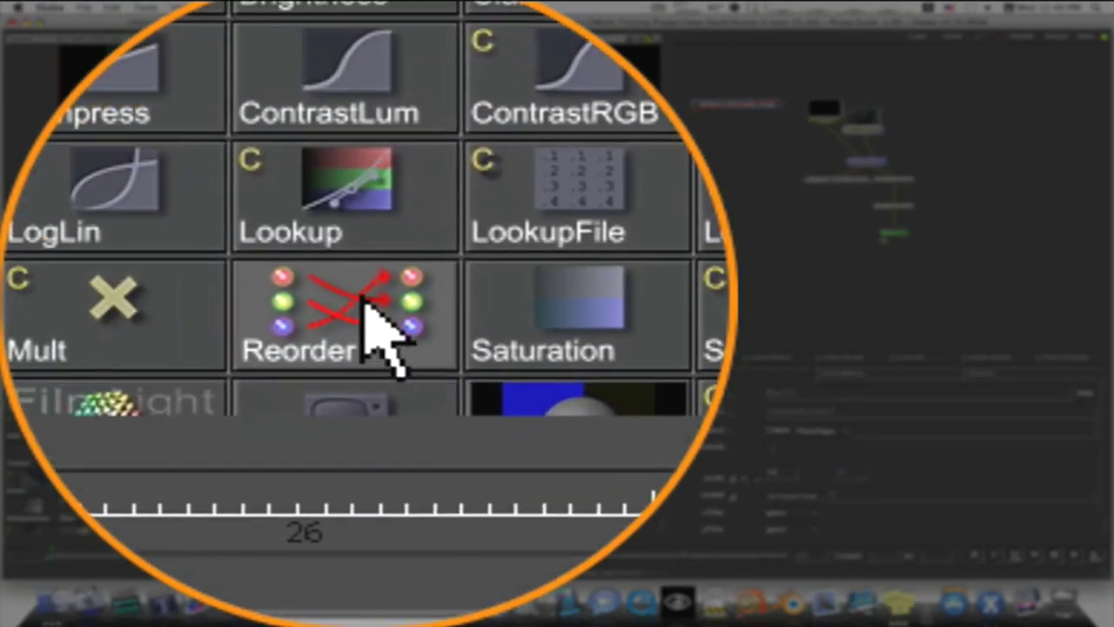
pyautogui.click(363, 298)
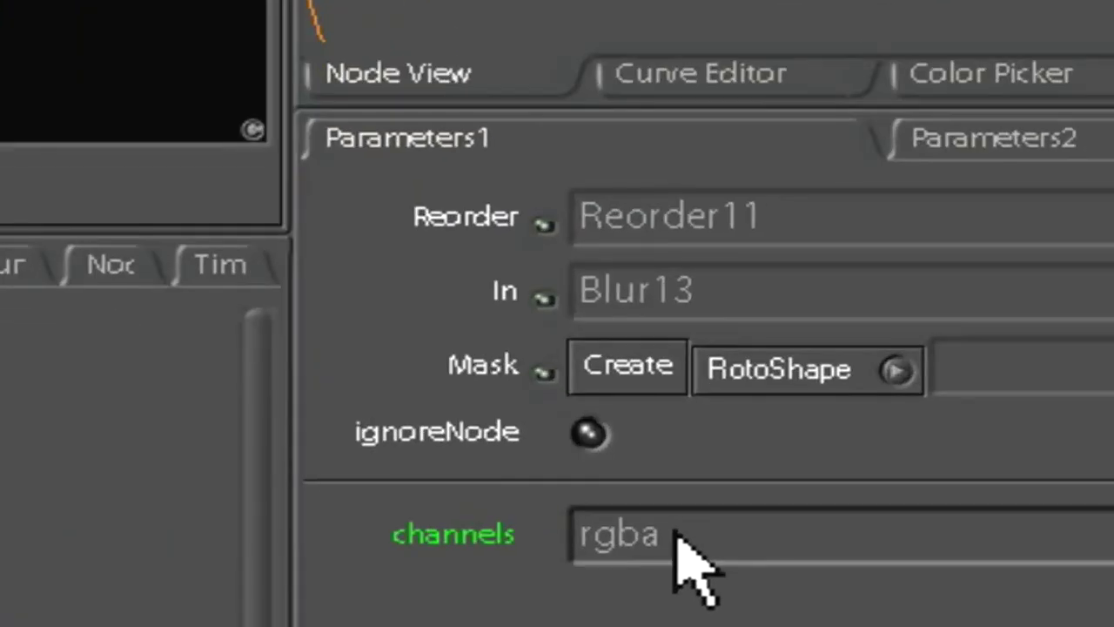
pyautogui.click(733, 492)
pyautogui.click(727, 494)
pyautogui.press('BackSpace')
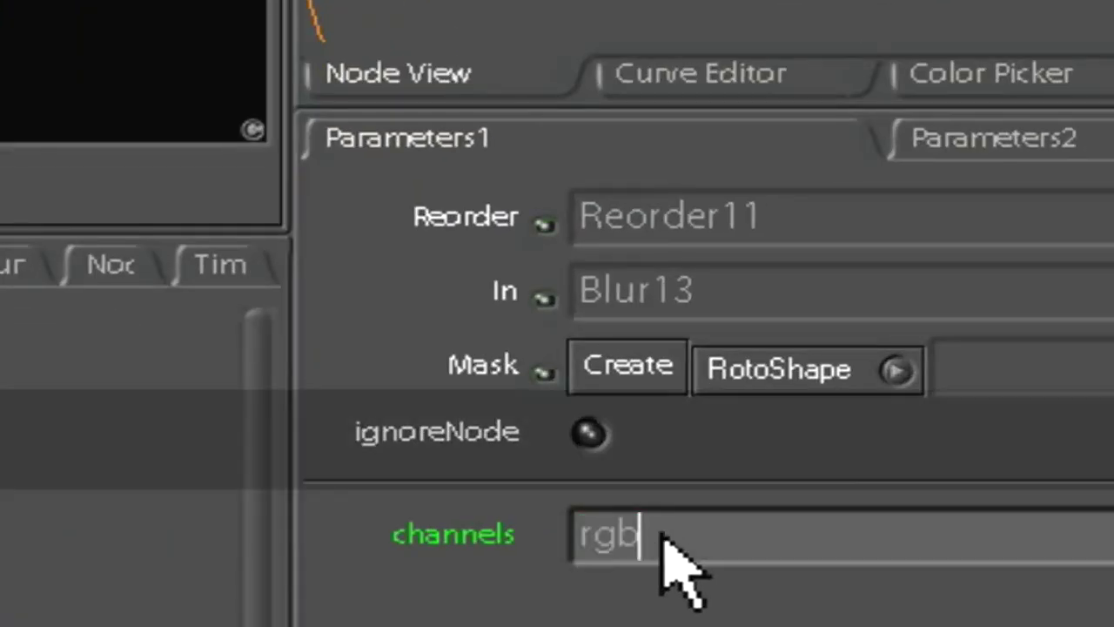
pyautogui.press('Return')
pyautogui.write('l')
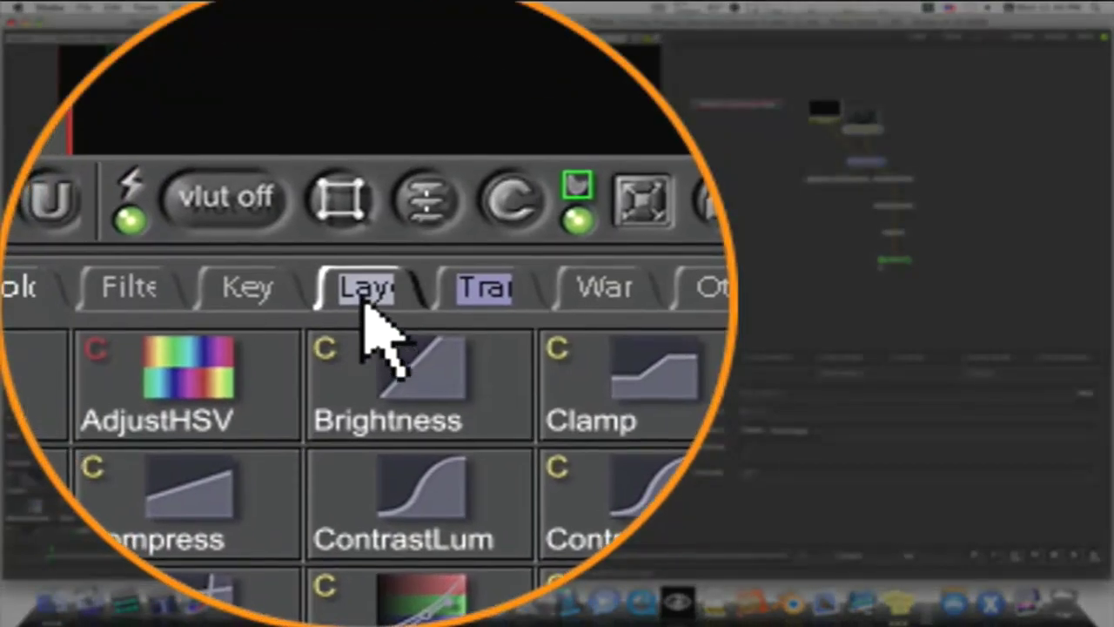
# Add a SwitchMatte node below the Reorder node and move the highlights ContrastLum node away from the second branch
pyautogui.click(126, 406)
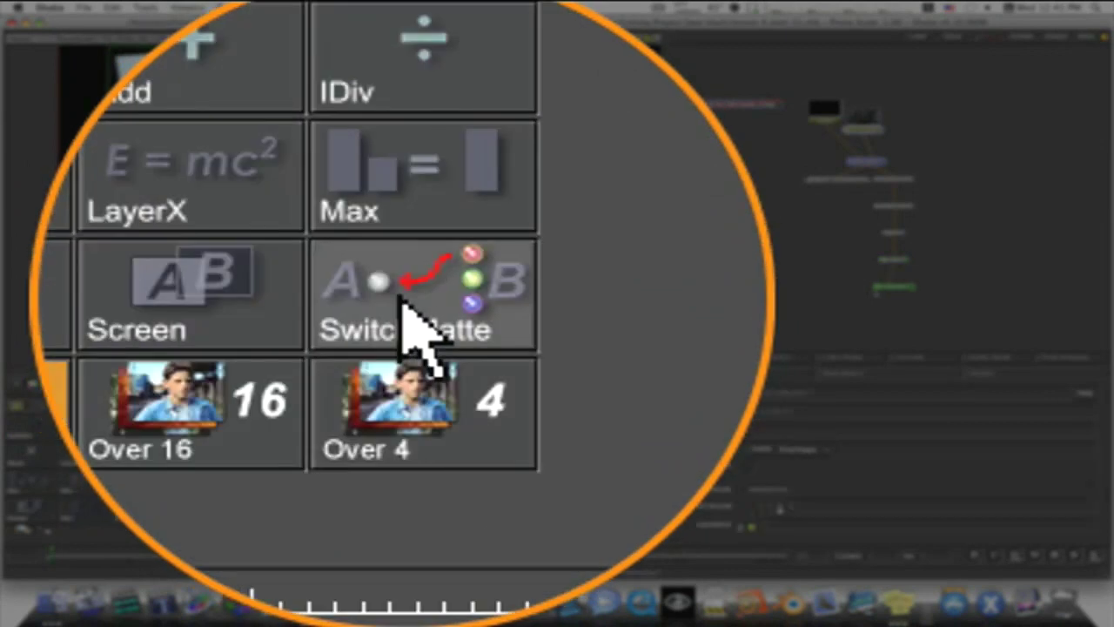
pyautogui.click(365, 216)
pyautogui.moveTo(747, 328); pyautogui.dragTo(796, 355)
pyautogui.moveTo(899, 295); pyautogui.dragTo(895, 299)
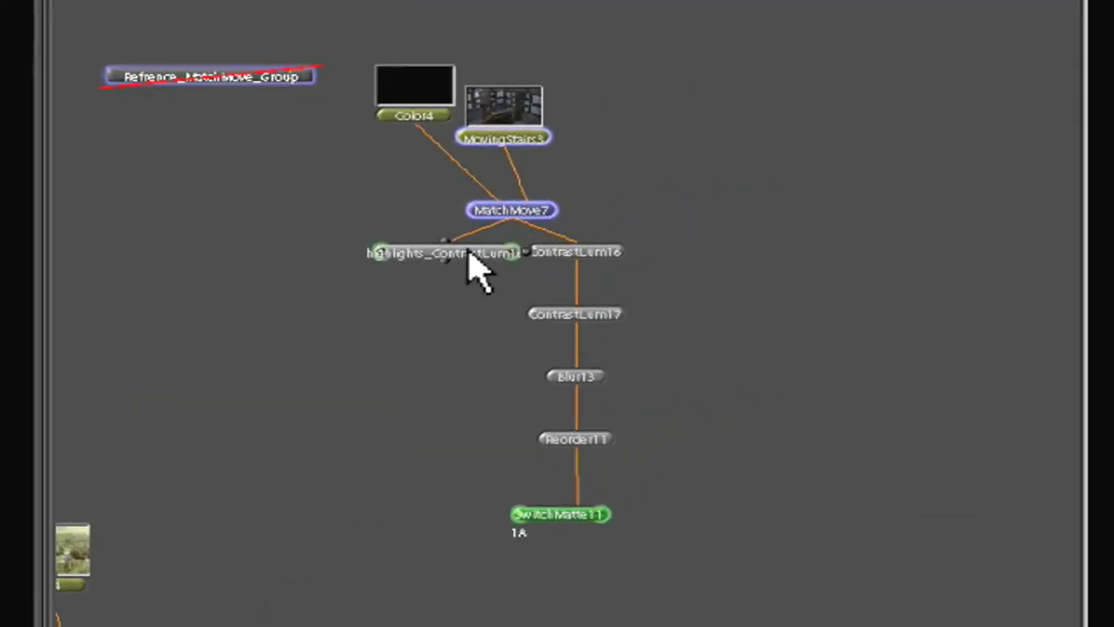
pyautogui.moveTo(849, 187); pyautogui.dragTo(806, 195)
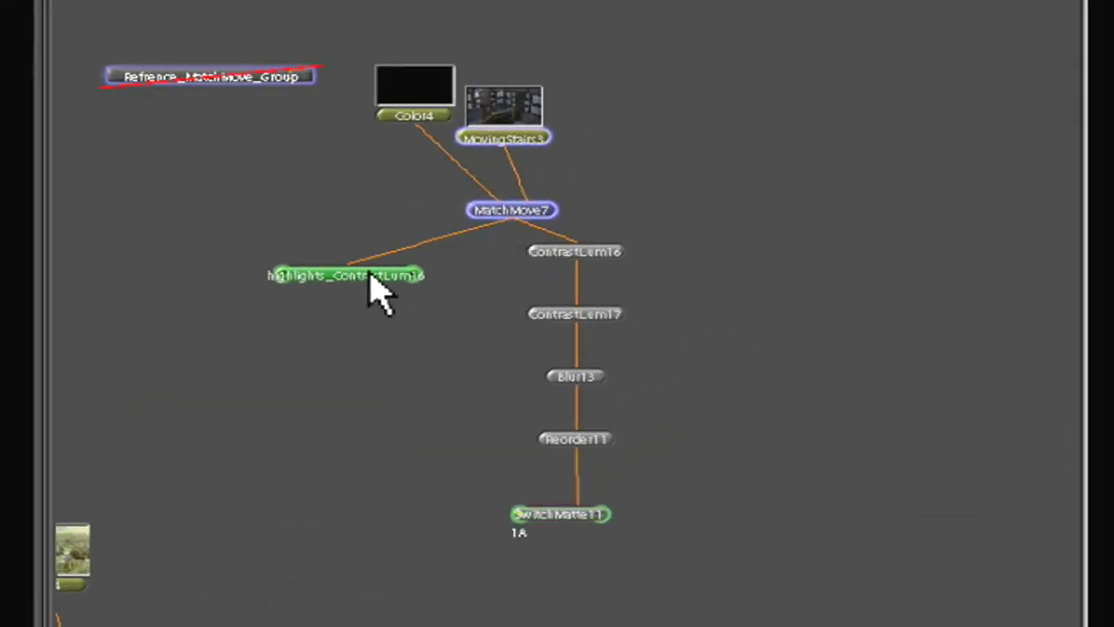
# Create a linked clone of the MatchMove7 node and place it below the highlights ContrastLum node
pyautogui.click(526, 215)
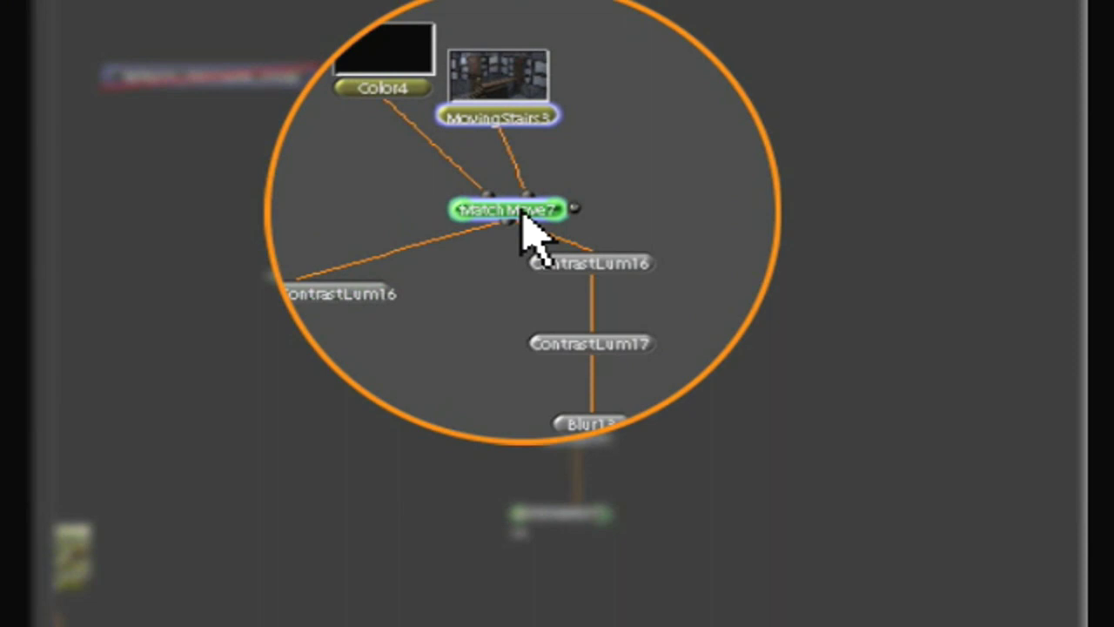
pyautogui.press('super+c')
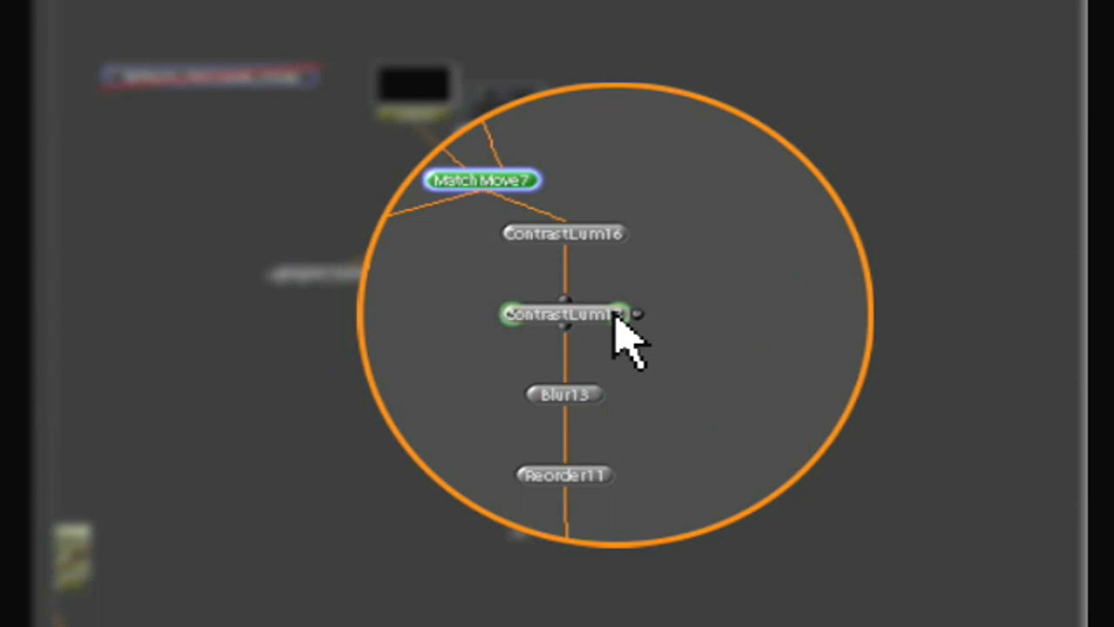
pyautogui.press('super+v')
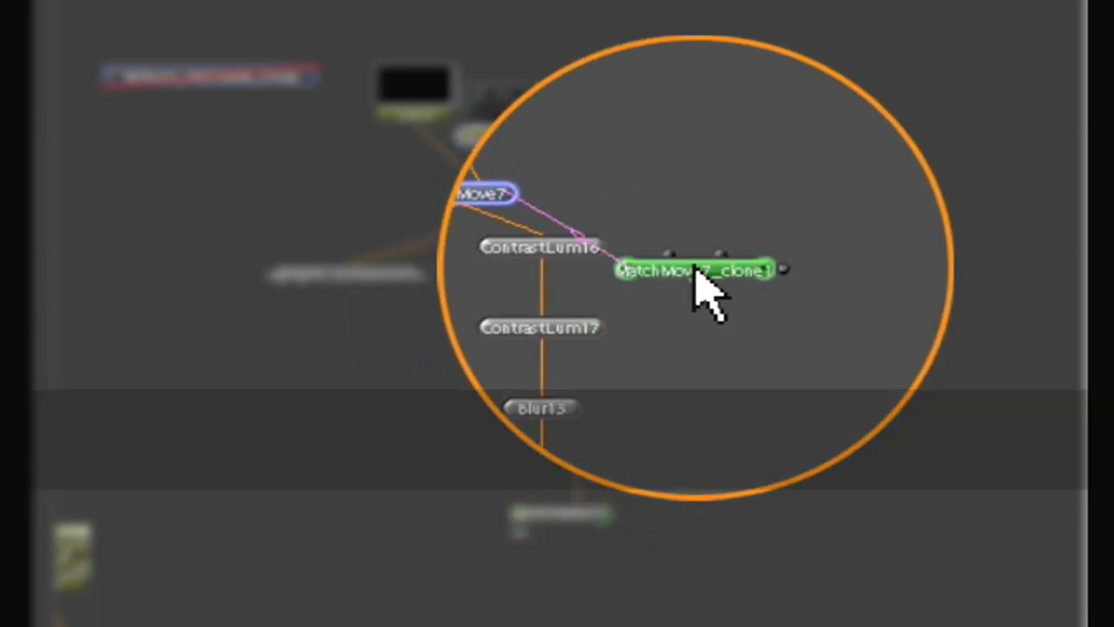
pyautogui.moveTo(695, 268)
pyautogui.mouseDown()
pyautogui.moveTo(739, 130)
pyautogui.moveTo(796, 64)
pyautogui.moveTo(748, 125)
pyautogui.moveTo(707, 367)
pyautogui.moveTo(726, 65)
pyautogui.moveTo(713, 117)
pyautogui.moveTo(743, 64)
pyautogui.moveTo(742, 224)
pyautogui.moveTo(705, 239)
pyautogui.moveTo(758, 165)
pyautogui.moveTo(441, 351)
pyautogui.moveTo(406, 383)
pyautogui.mouseUp()
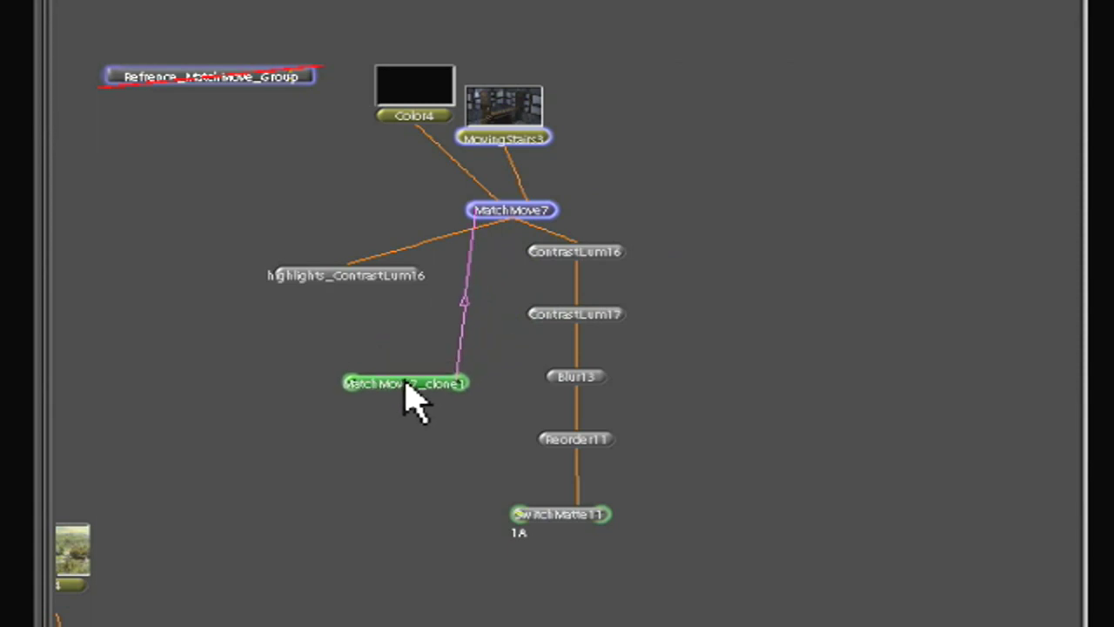
# Add a black Color node and connect it to the background input of the MatchMove7 clone
pyautogui.click(438, 113)
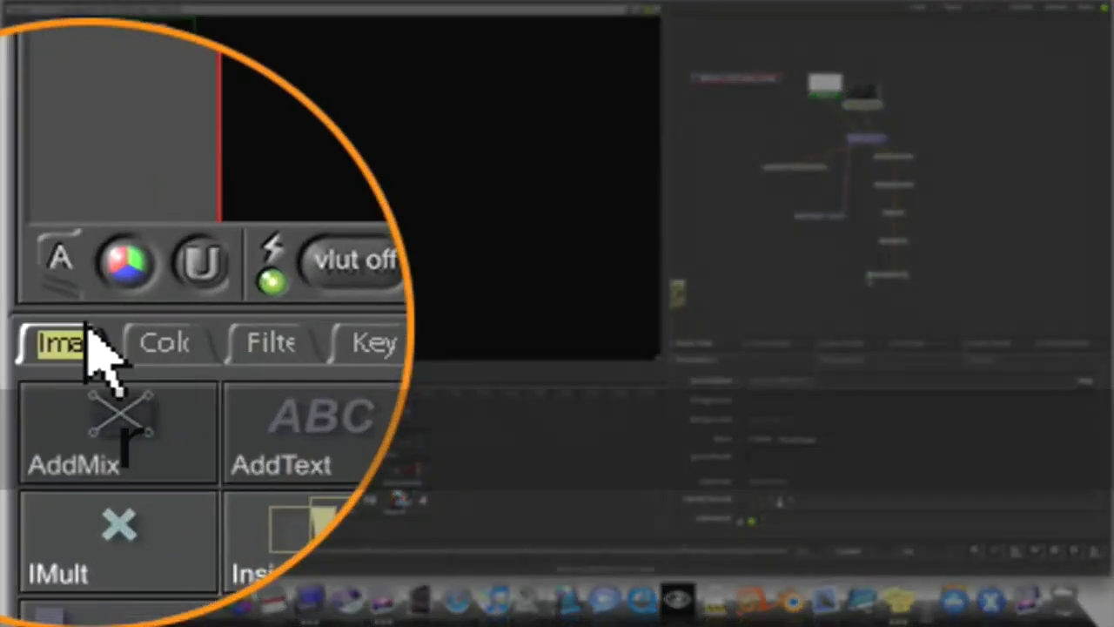
pyautogui.click(17, 393)
pyautogui.click(73, 416)
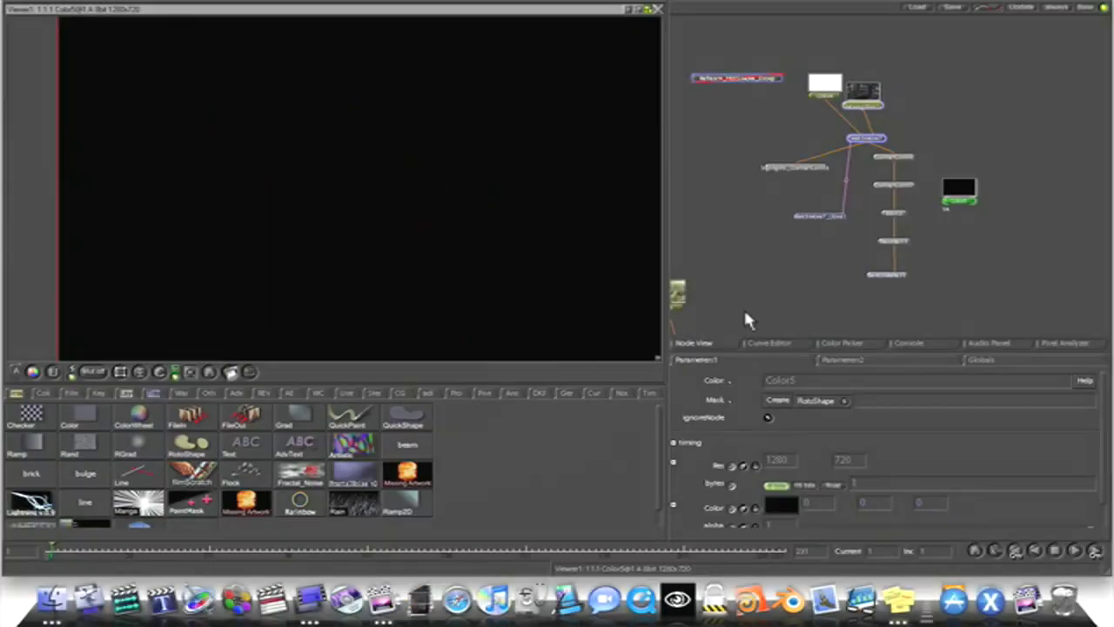
pyautogui.moveTo(964, 205); pyautogui.dragTo(862, 299)
pyautogui.moveTo(794, 273); pyautogui.dragTo(790, 279)
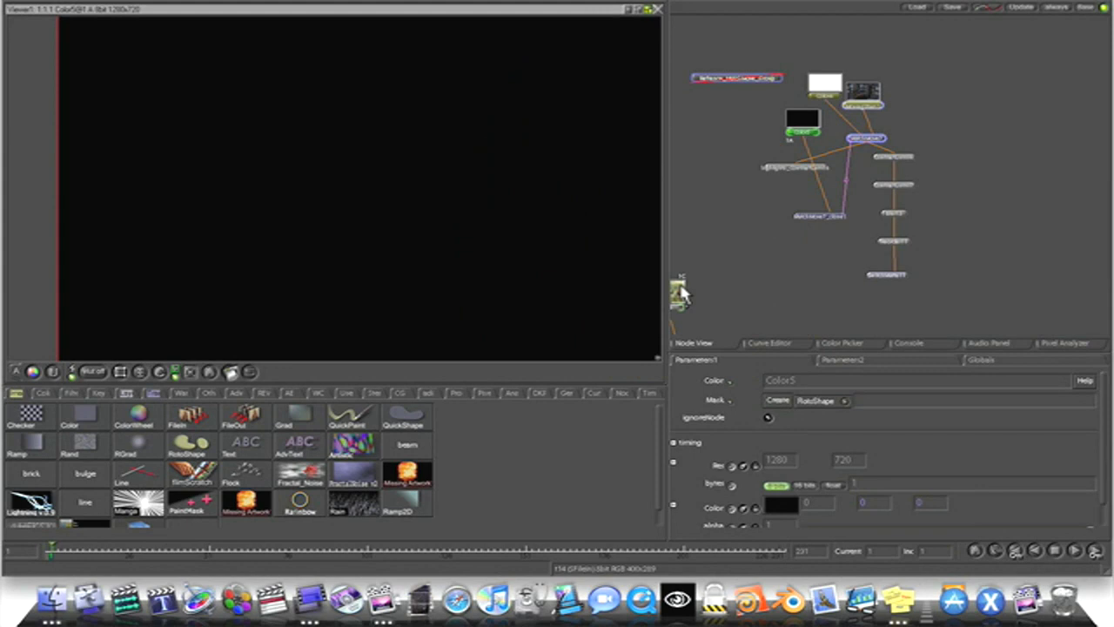
# Duplicate the t14 landscape painting node and connect the copy to the foreground input of the MatchMove7 clone
pyautogui.click(680, 293)
pyautogui.press('super+c')
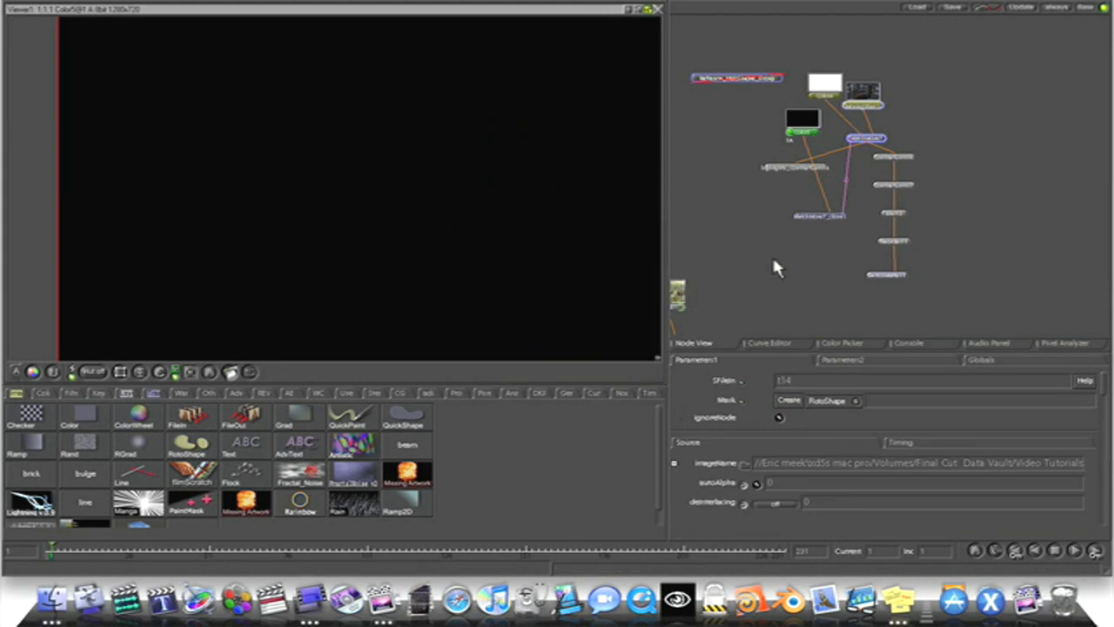
pyautogui.press('super+v')
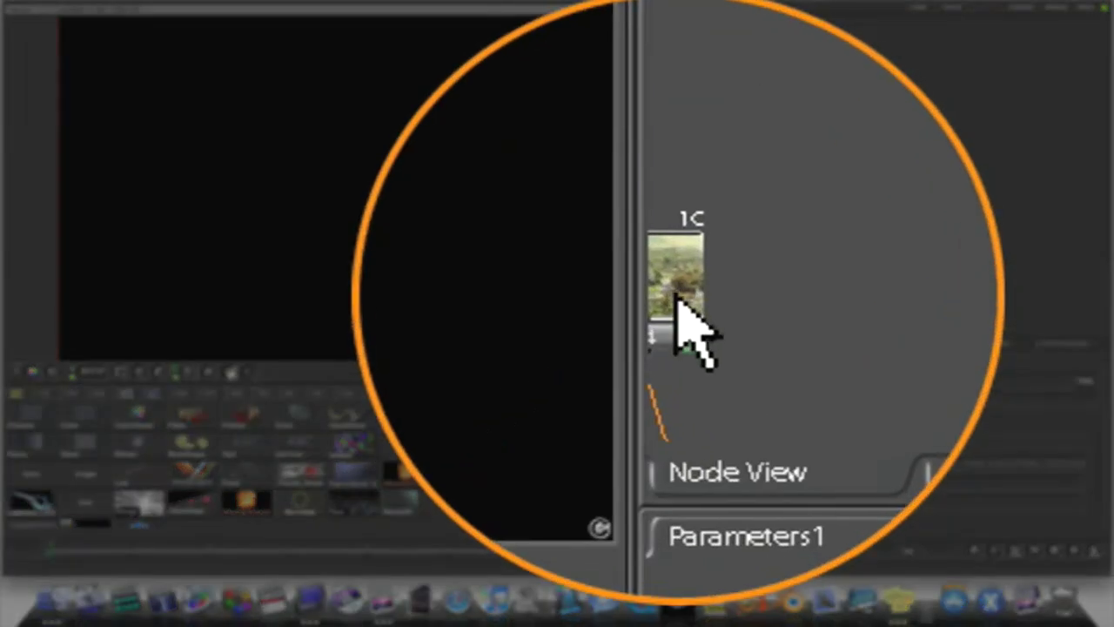
pyautogui.click(680, 295)
pyautogui.press('super+c')
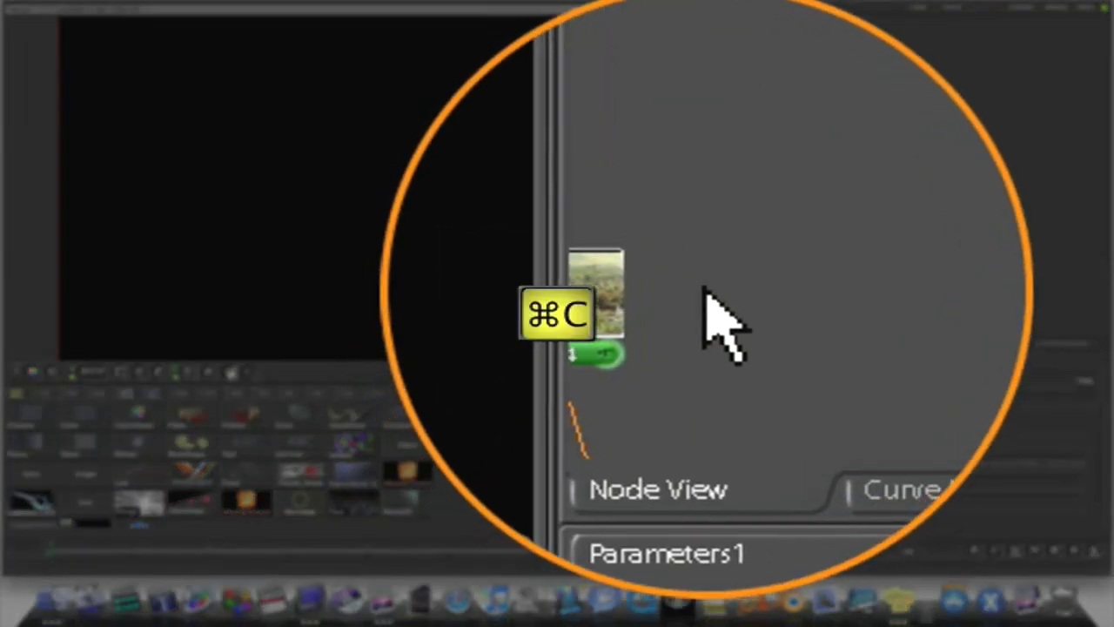
pyautogui.press('super+v')
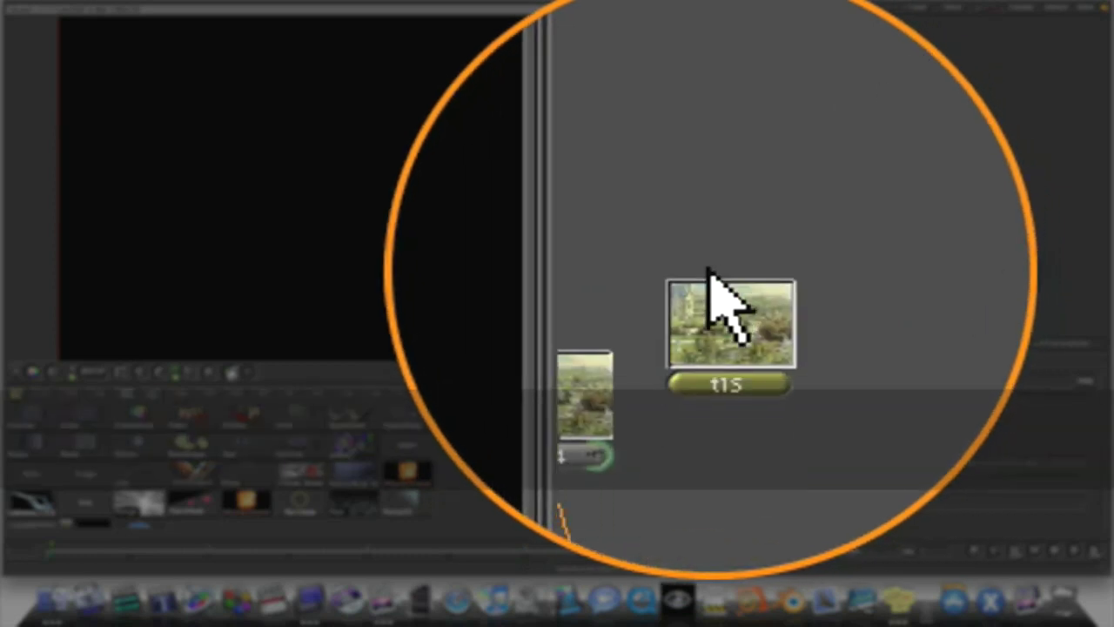
pyautogui.click(701, 284)
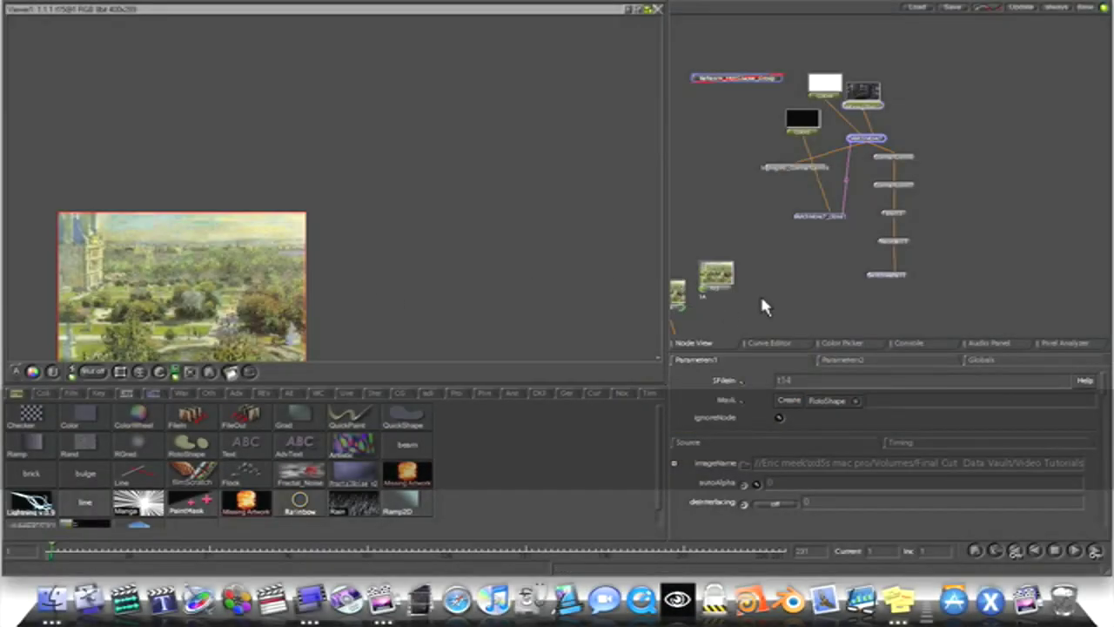
pyautogui.moveTo(720, 274); pyautogui.dragTo(823, 234)
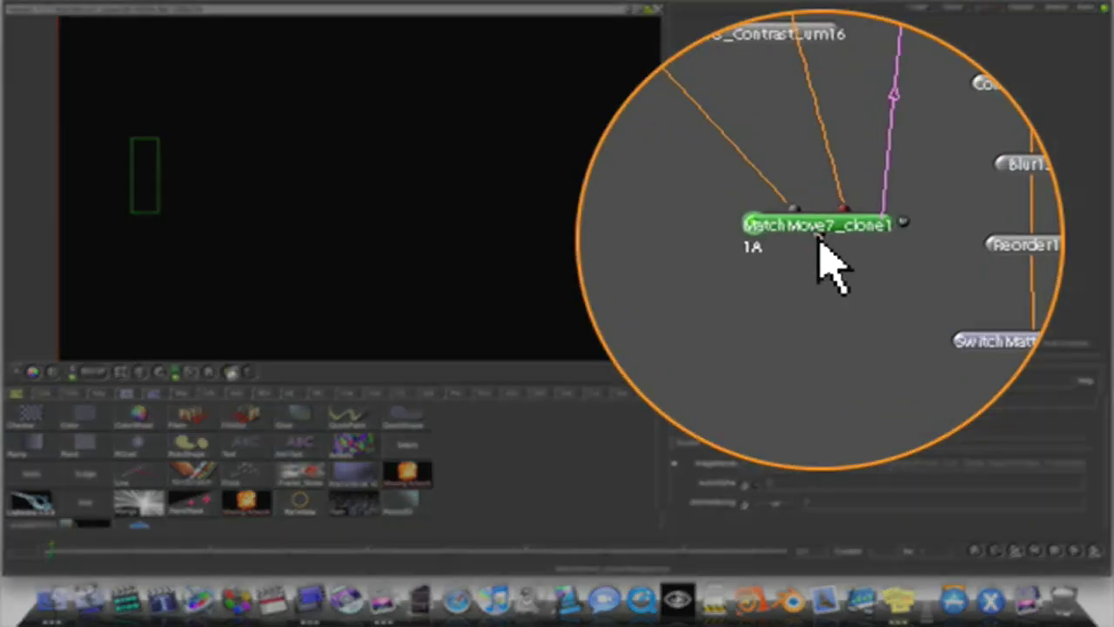
# Connect the MatchMove7 clone to SwitchMatte11's first input and change the clone's output type from IMult to composite the painting over its background
pyautogui.moveTo(841, 235); pyautogui.dragTo(877, 274)
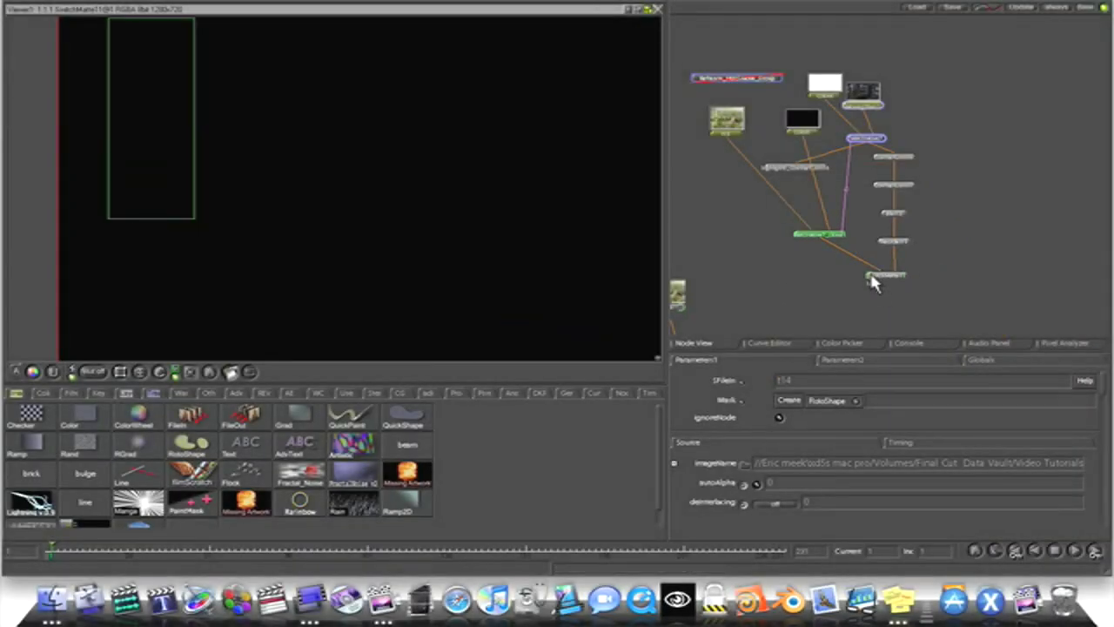
pyautogui.moveTo(882, 272); pyautogui.dragTo(868, 274)
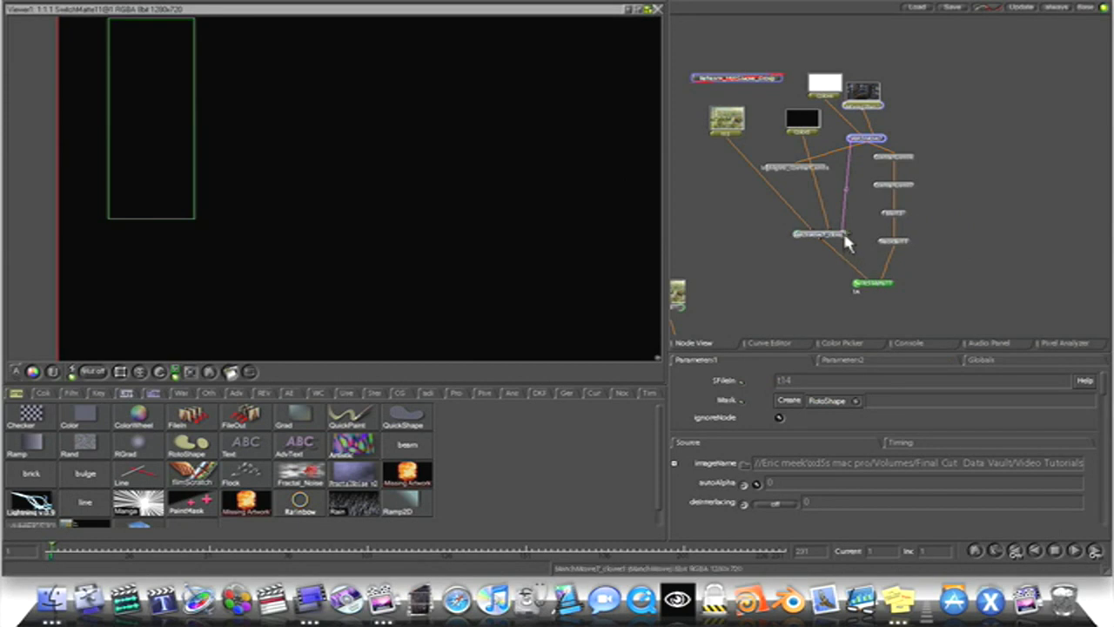
pyautogui.click(843, 235)
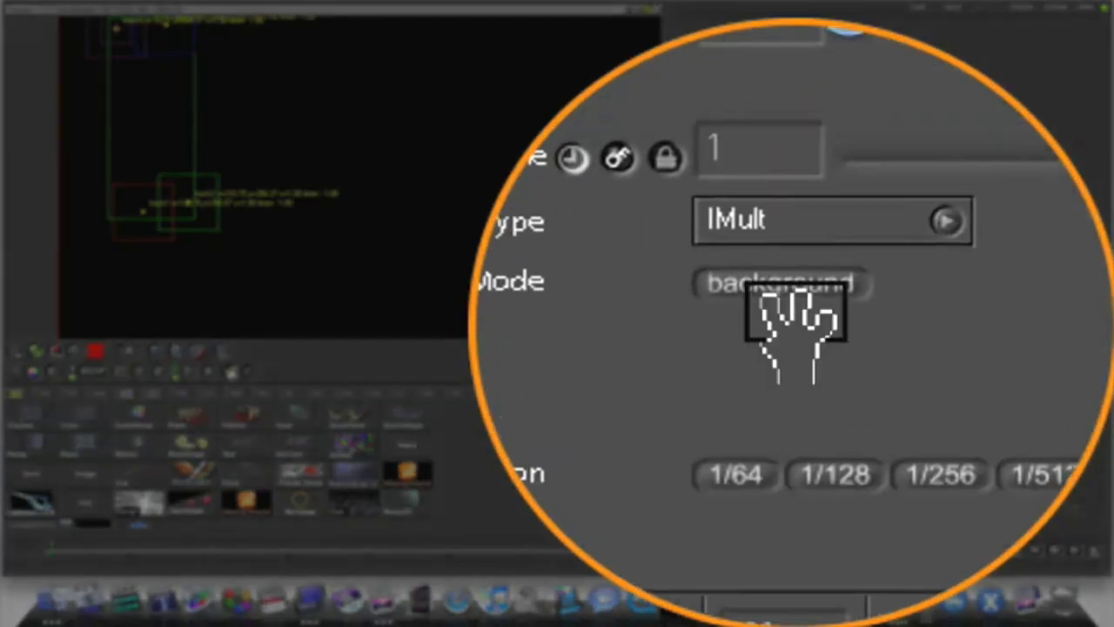
pyautogui.click(786, 308)
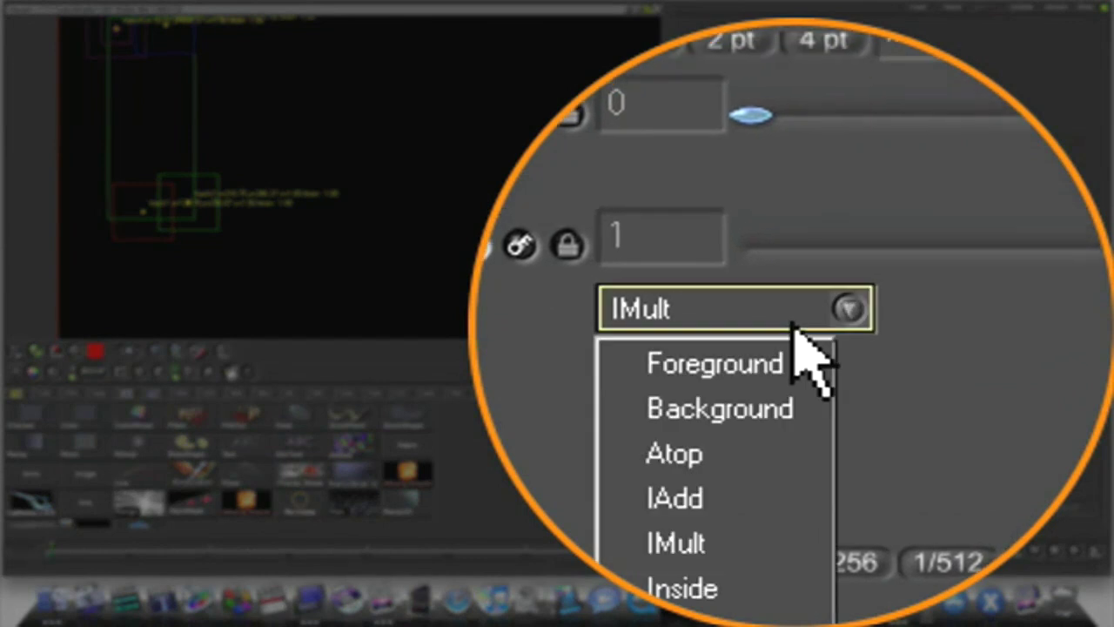
pyautogui.click(794, 432)
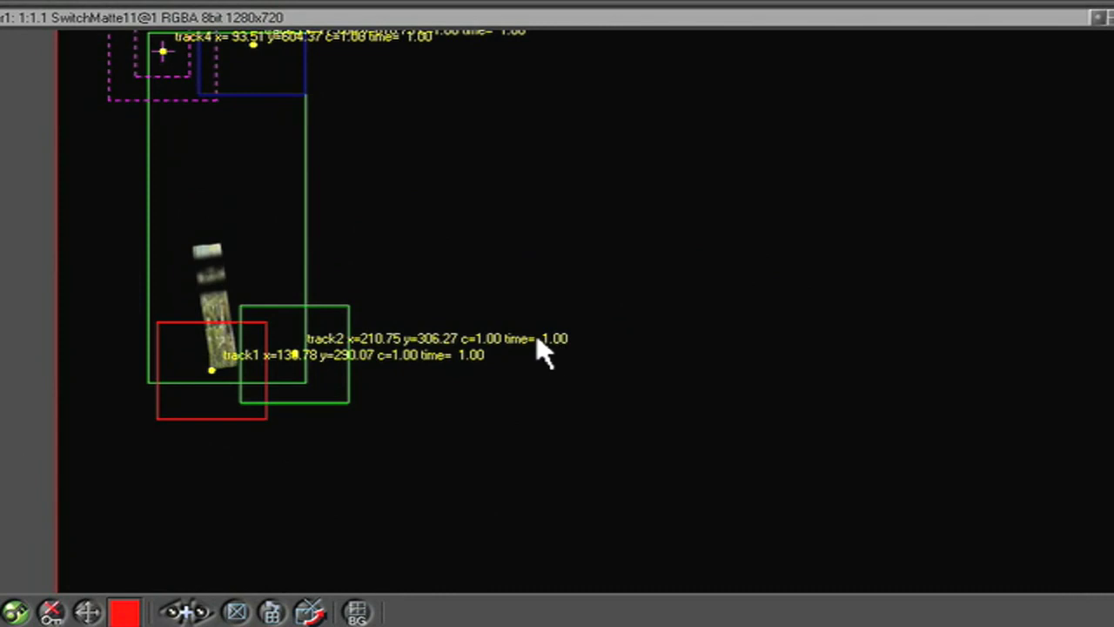
# Insert a CornerPin node between the duplicated painting and the MatchMove7 clone
pyautogui.moveTo(285, 430); pyautogui.dragTo(783, 461)
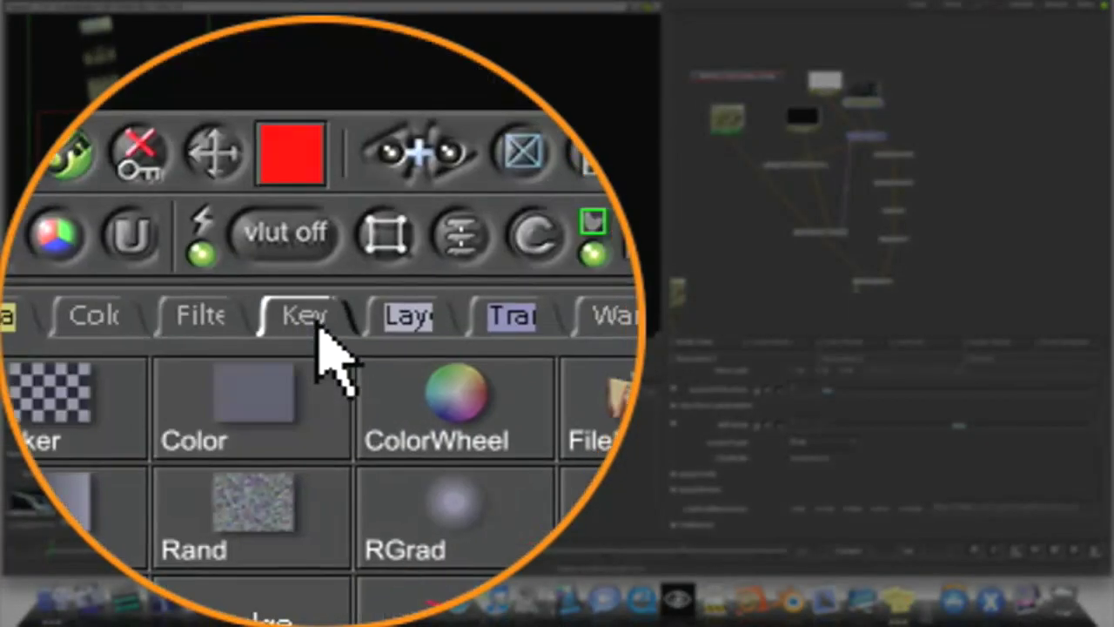
pyautogui.click(512, 315)
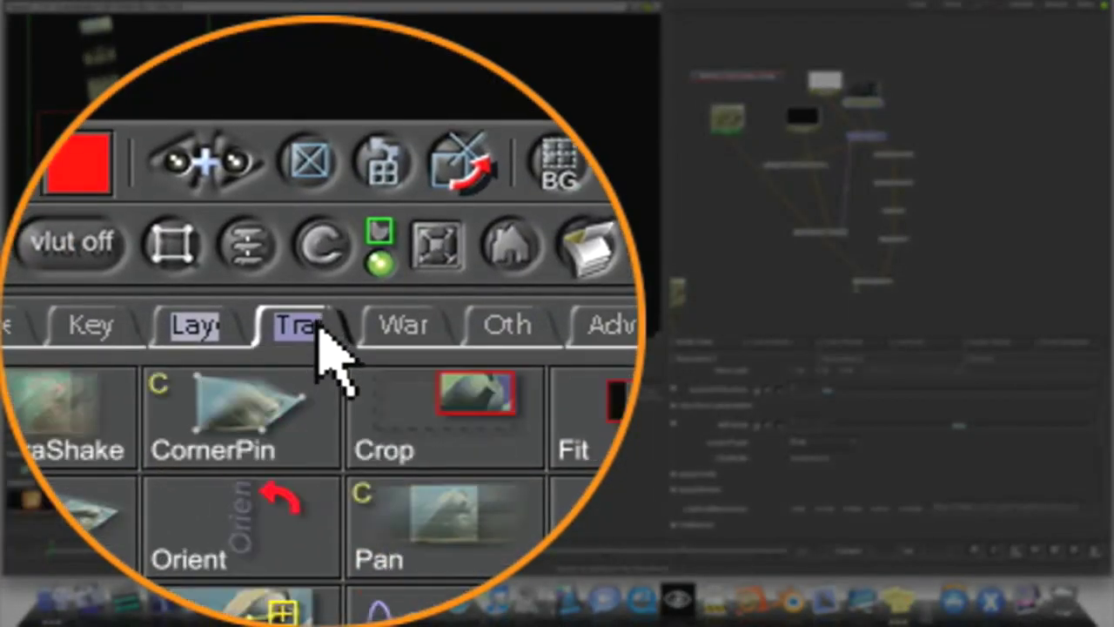
pyautogui.click(131, 416)
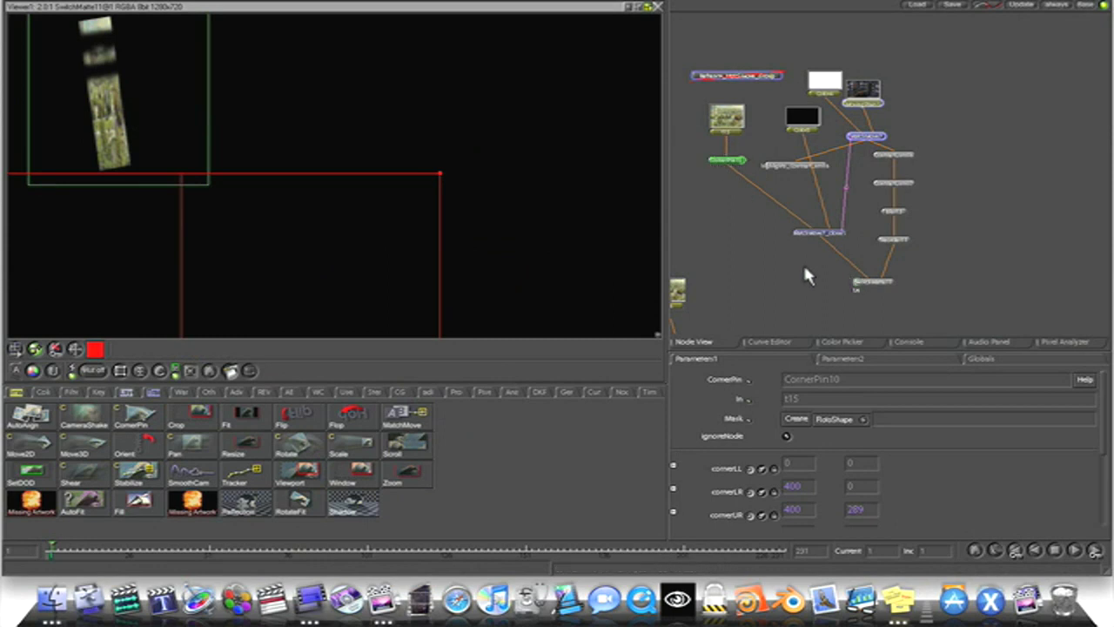
# Stretch the upper corners and lower-right corner of the CornerPin so the painting fills the whole 1280x720 frame
pyautogui.moveTo(339, 211); pyautogui.dragTo(80, 185)
pyautogui.moveTo(428, 282); pyautogui.dragTo(290, 262)
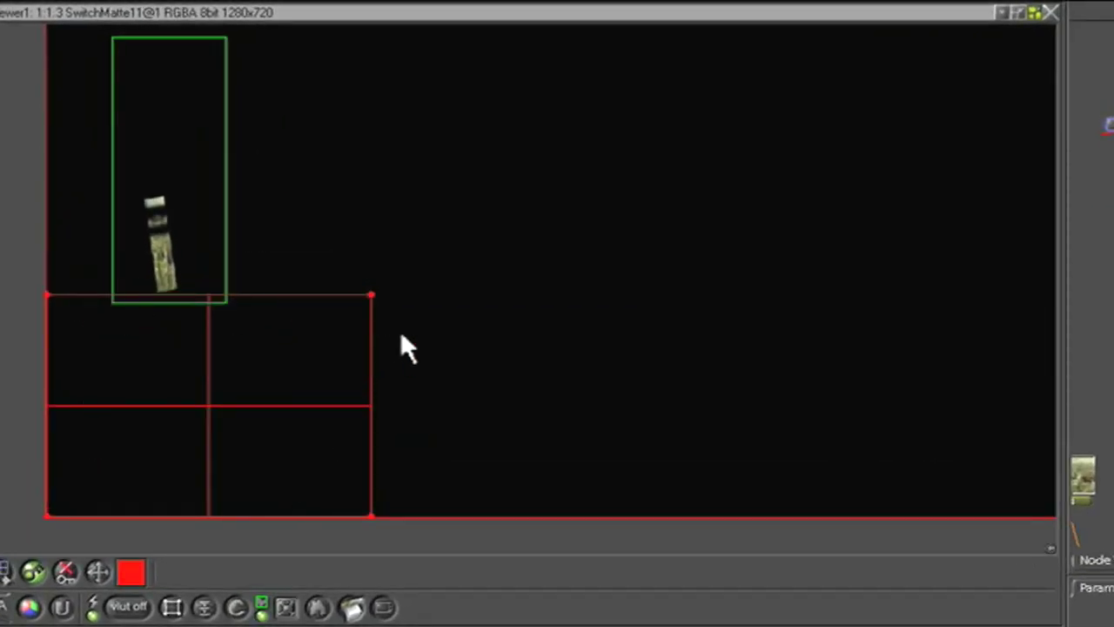
pyautogui.moveTo(575, 256); pyautogui.dragTo(396, 351)
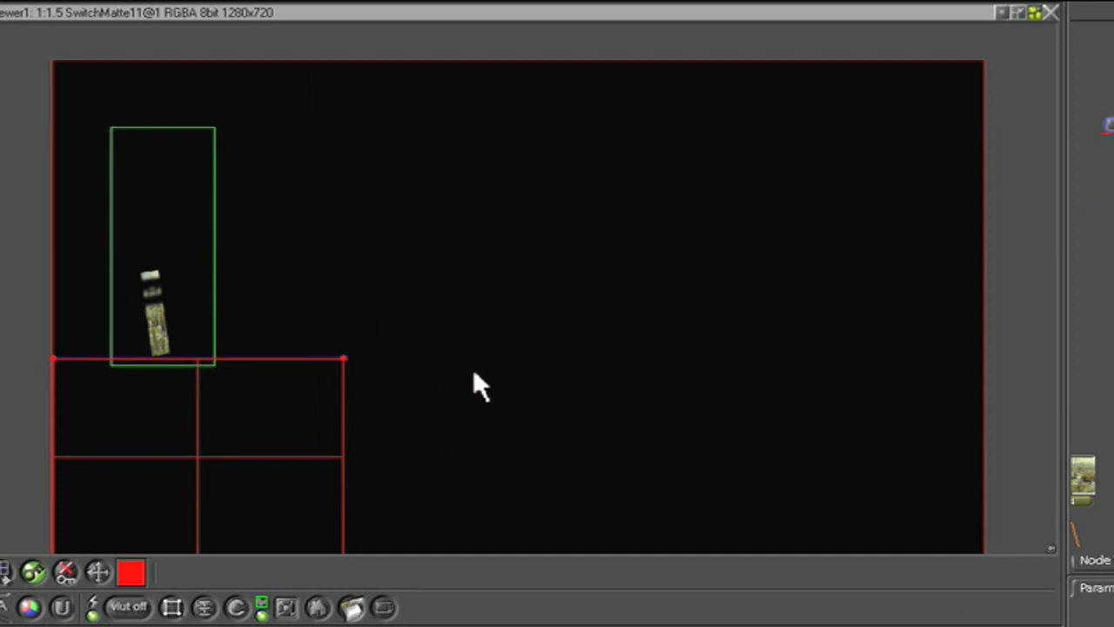
pyautogui.moveTo(472, 383); pyautogui.dragTo(958, 38)
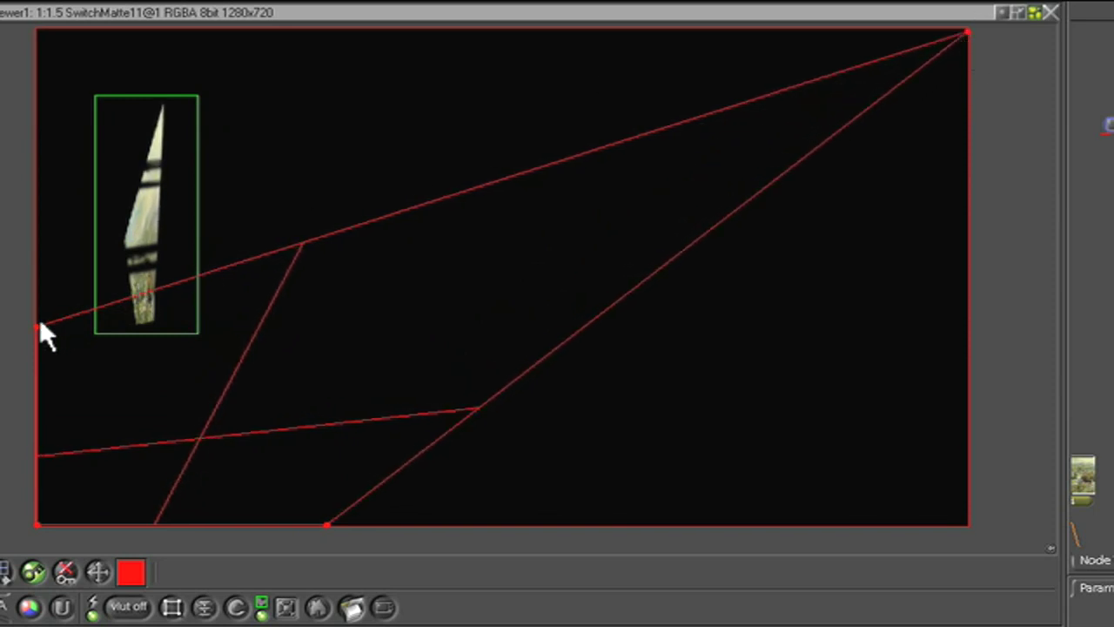
pyautogui.moveTo(36, 322); pyautogui.dragTo(37, 28)
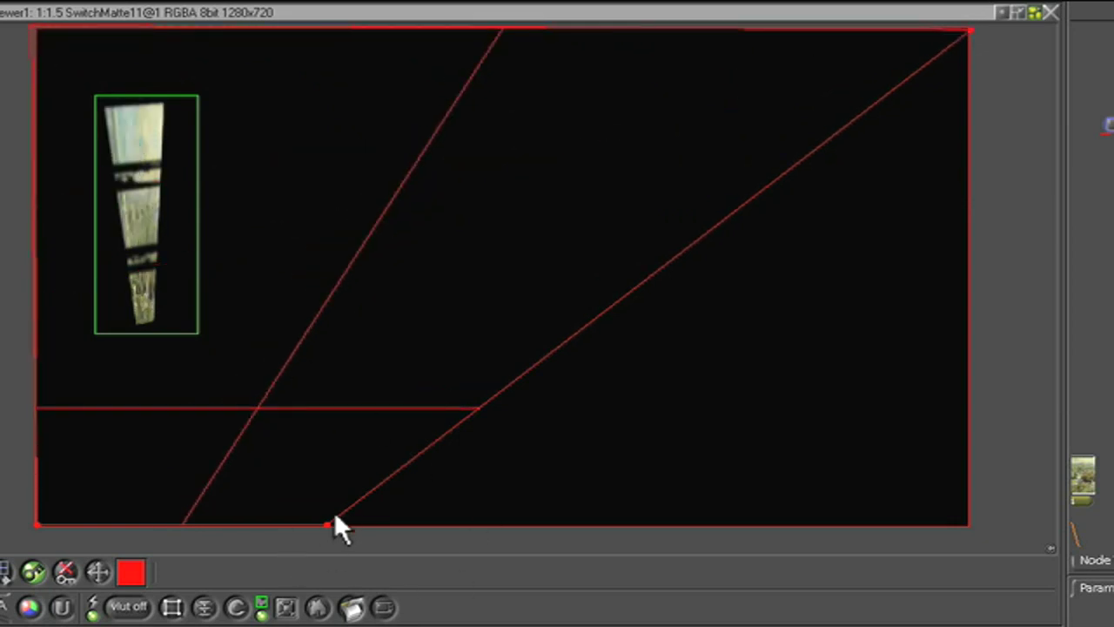
pyautogui.moveTo(327, 518); pyautogui.dragTo(998, 517)
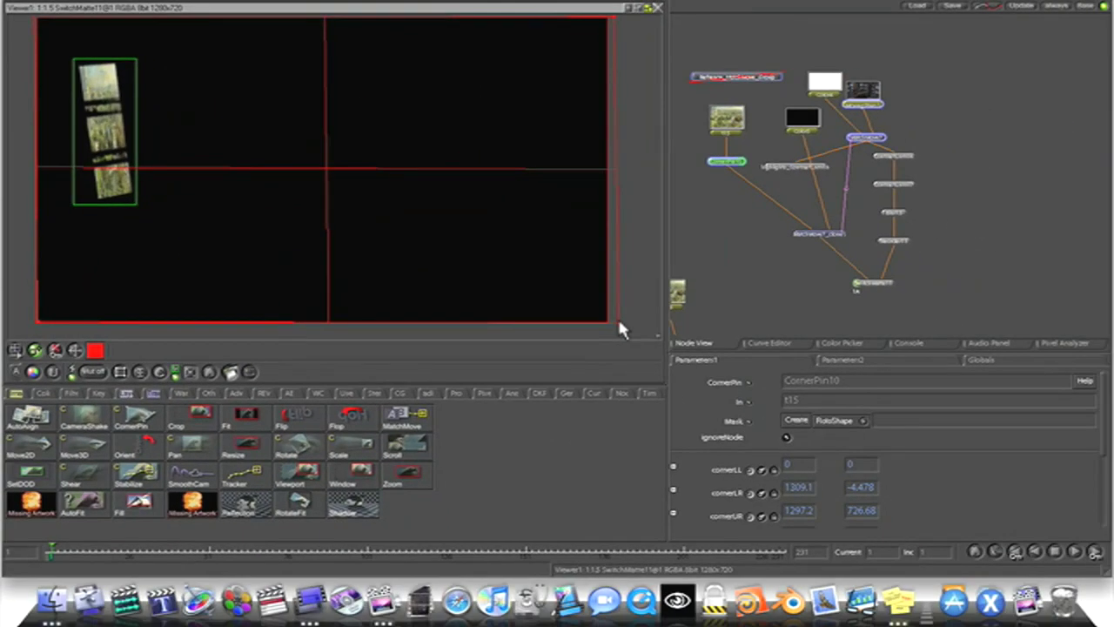
pyautogui.moveTo(620, 328); pyautogui.dragTo(620, 330)
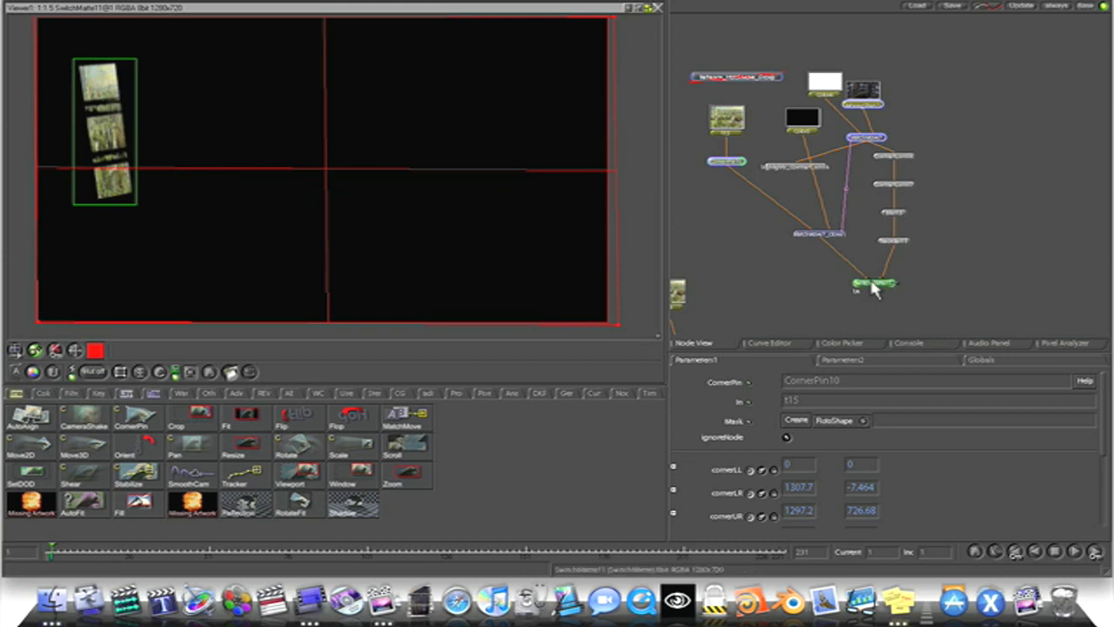
# Add an Over node after SwitchMatte11 and connect the MovingStairs3 clip as its background
pyautogui.click(127, 392)
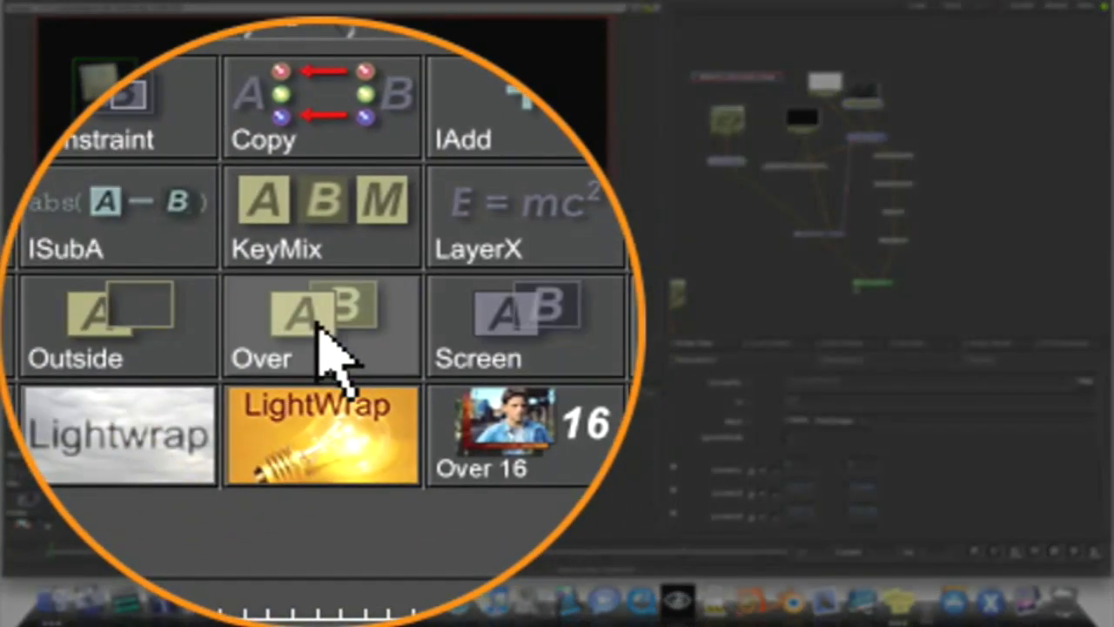
pyautogui.click(296, 474)
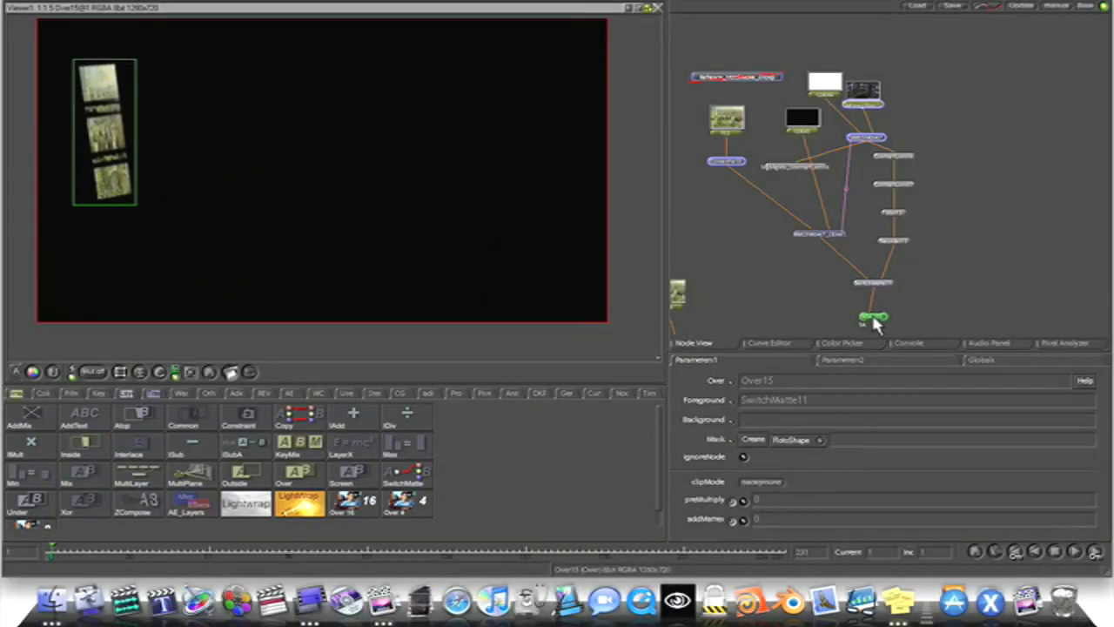
pyautogui.moveTo(914, 295); pyautogui.dragTo(919, 249)
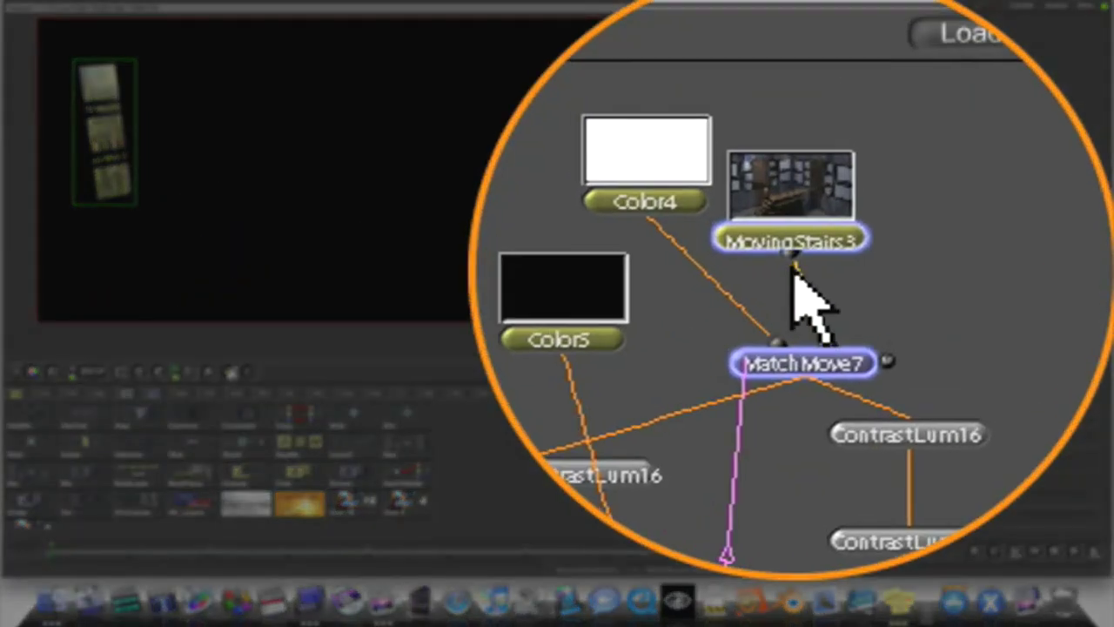
pyautogui.moveTo(793, 261); pyautogui.dragTo(820, 267)
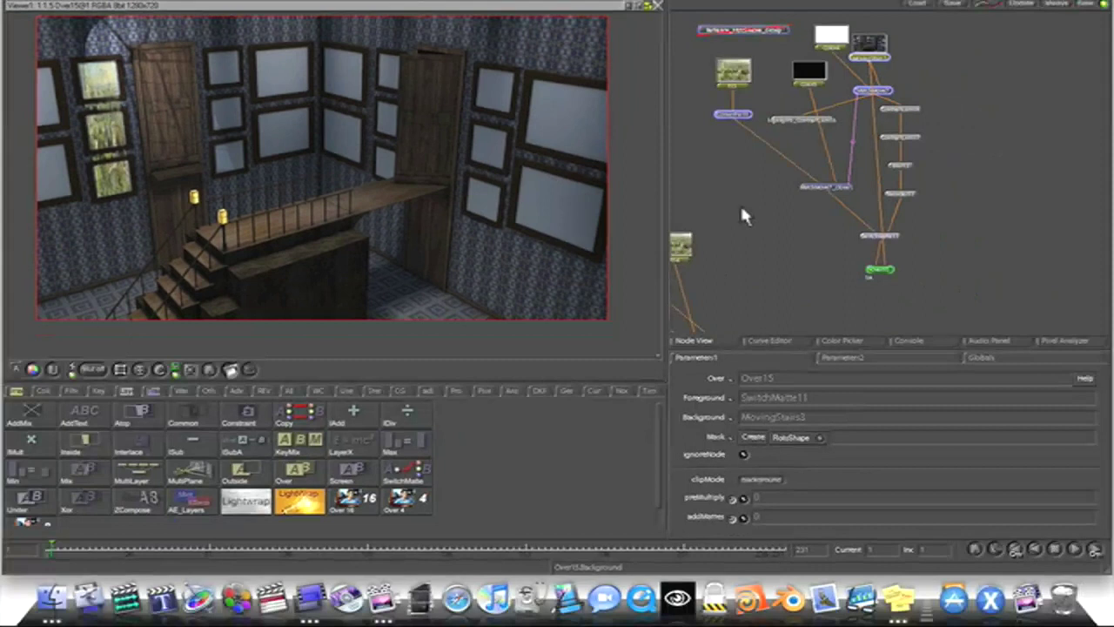
# Add an Outside node after the Reorder node and create a RotoShape node for it beside the second branch
pyautogui.click(890, 198)
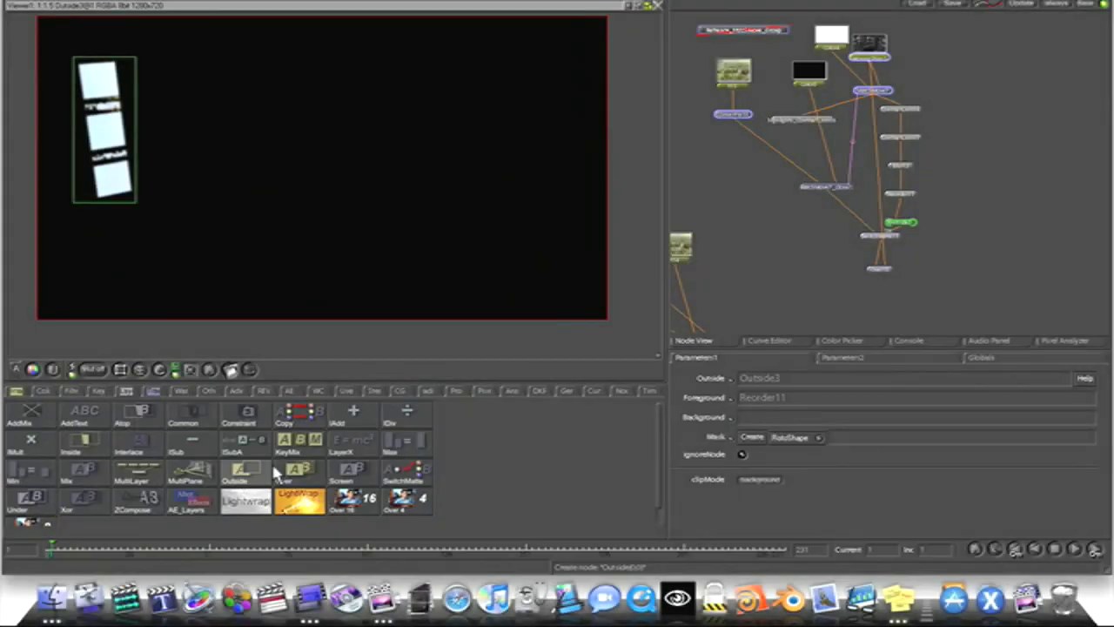
pyautogui.click(235, 475)
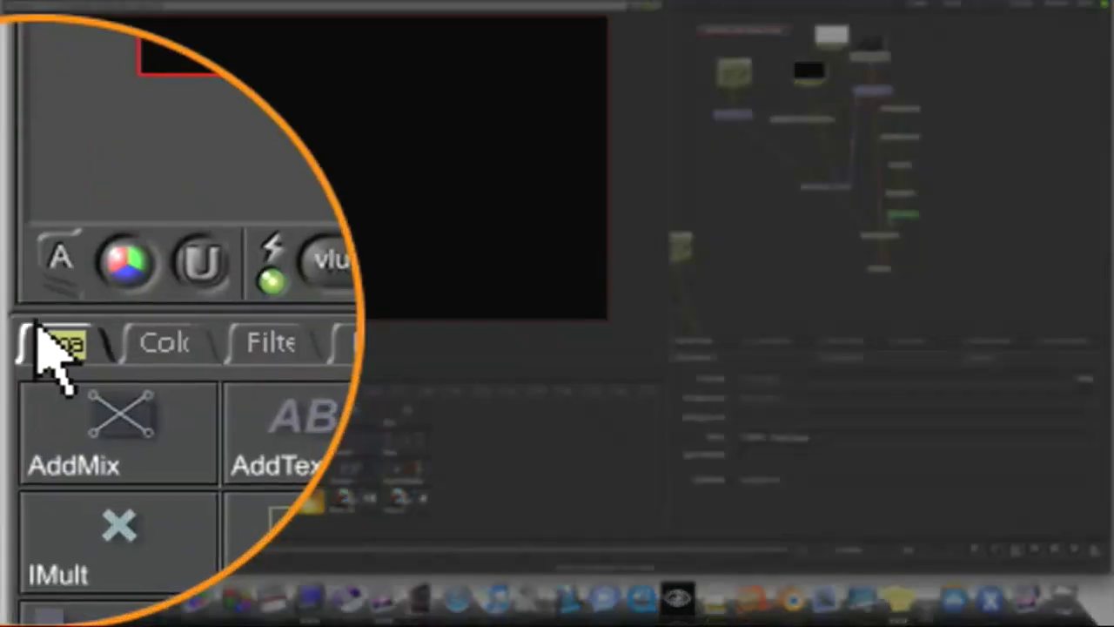
pyautogui.click(20, 391)
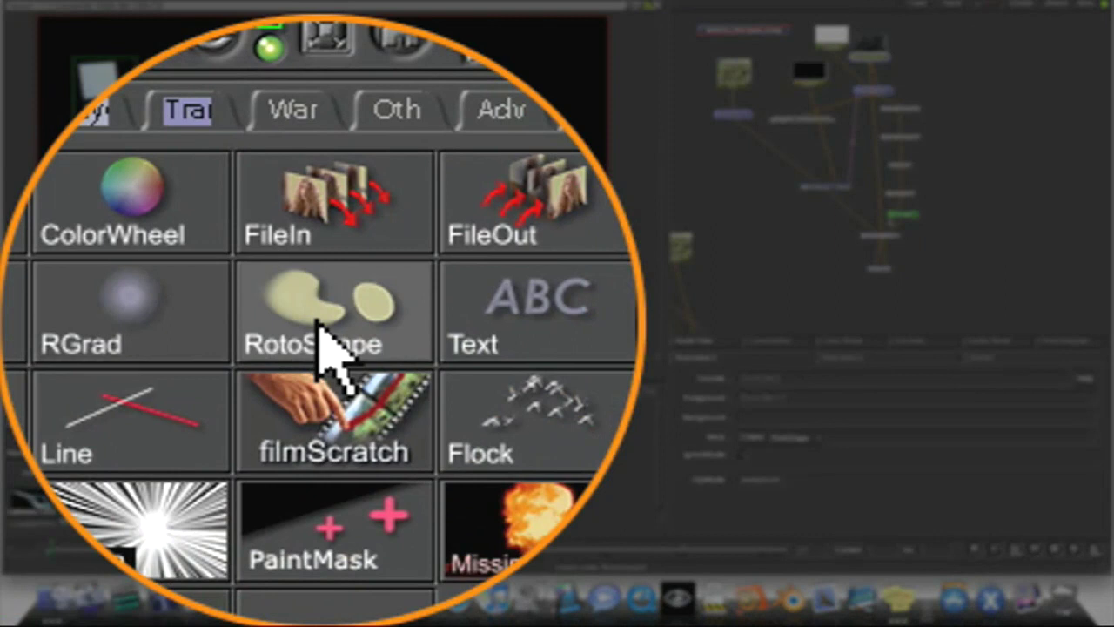
pyautogui.click(188, 449)
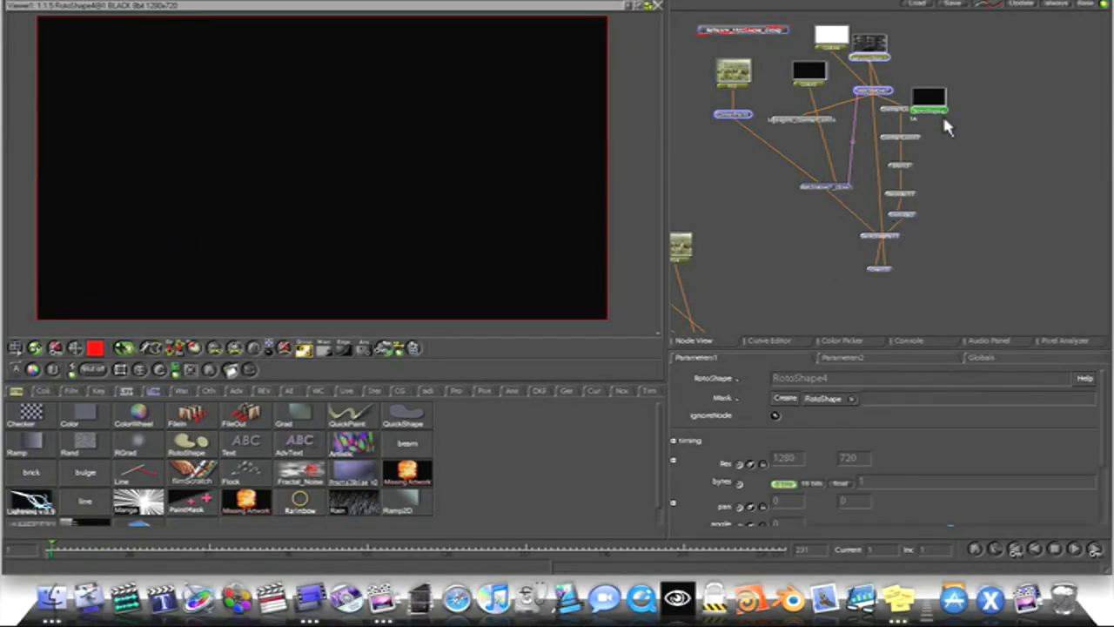
# Draw a four-point RotoShape4 mask around the gap between the upper and middle frames and connect it to Outside3
pyautogui.moveTo(936, 111); pyautogui.dragTo(971, 155)
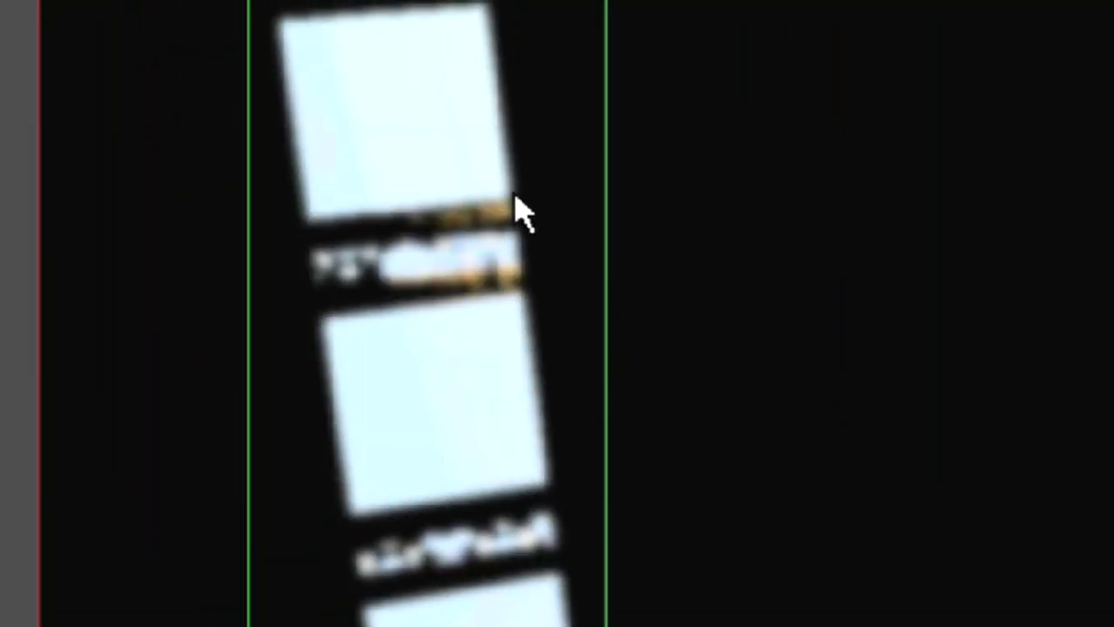
pyautogui.click(514, 198)
pyautogui.click(305, 219)
pyautogui.click(306, 251)
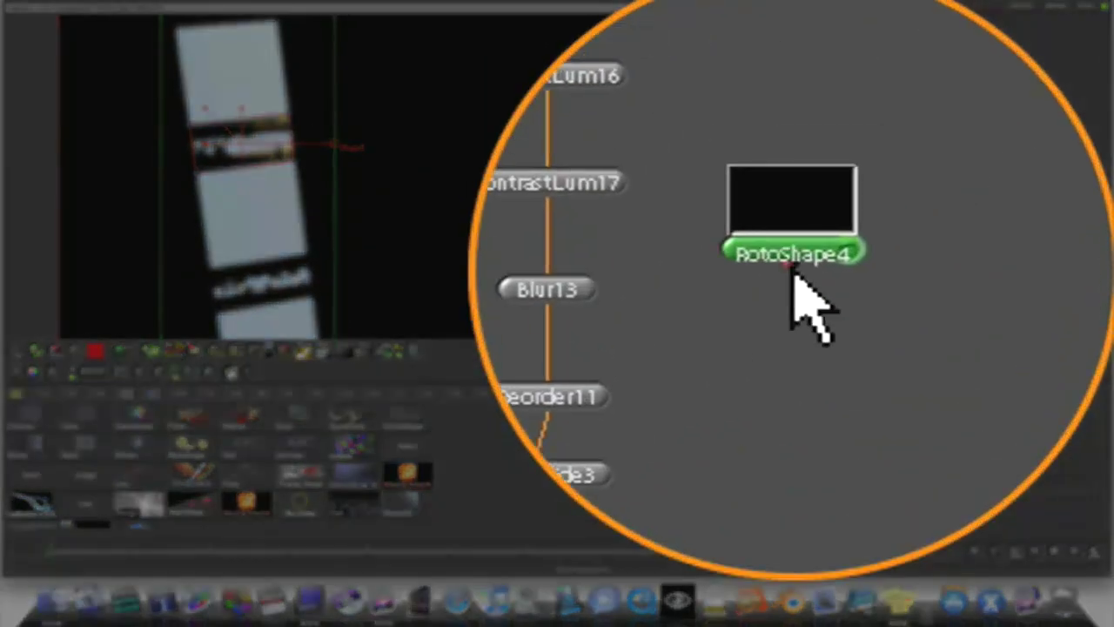
pyautogui.moveTo(794, 277); pyautogui.dragTo(896, 228)
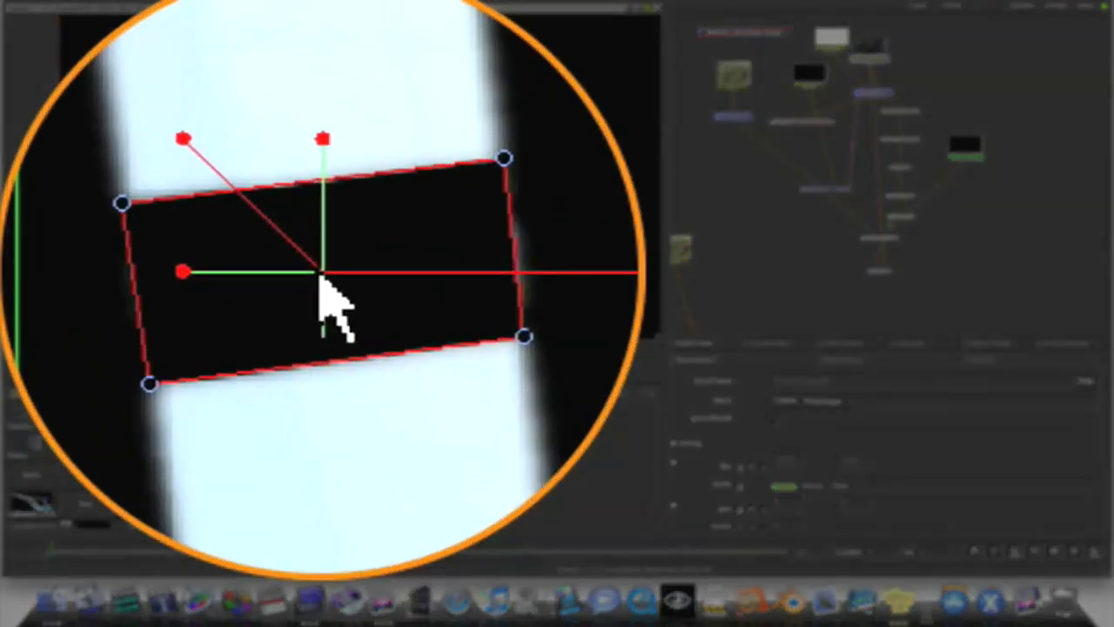
# Attach the MatchMove7.track1 tracker to the shape masking the upper gap
pyautogui.rightClick(241, 143)
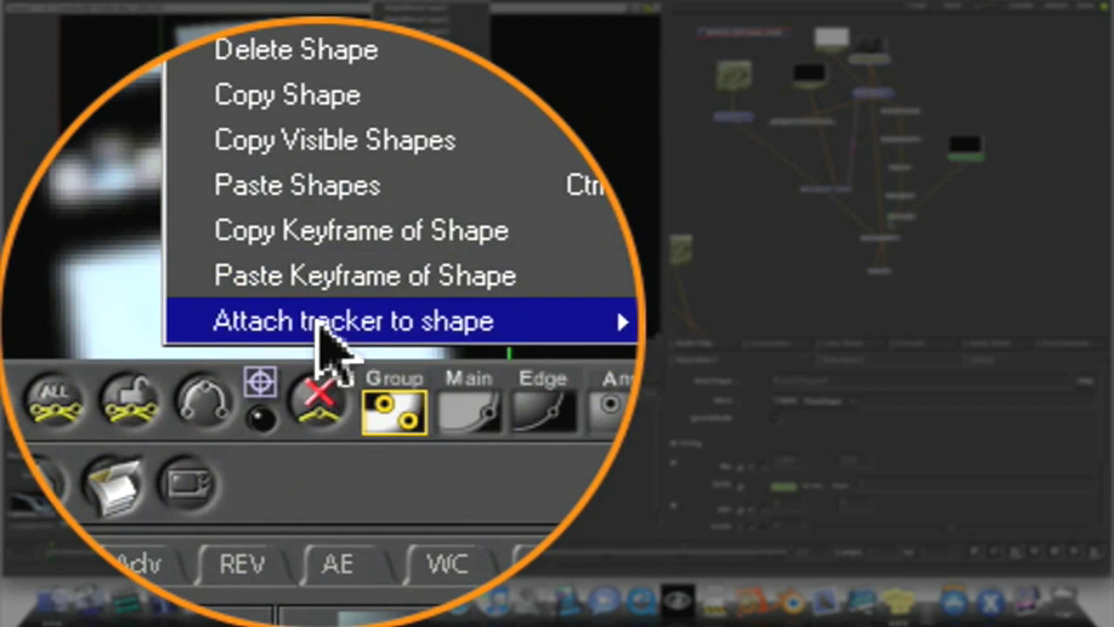
pyautogui.moveTo(324, 329)
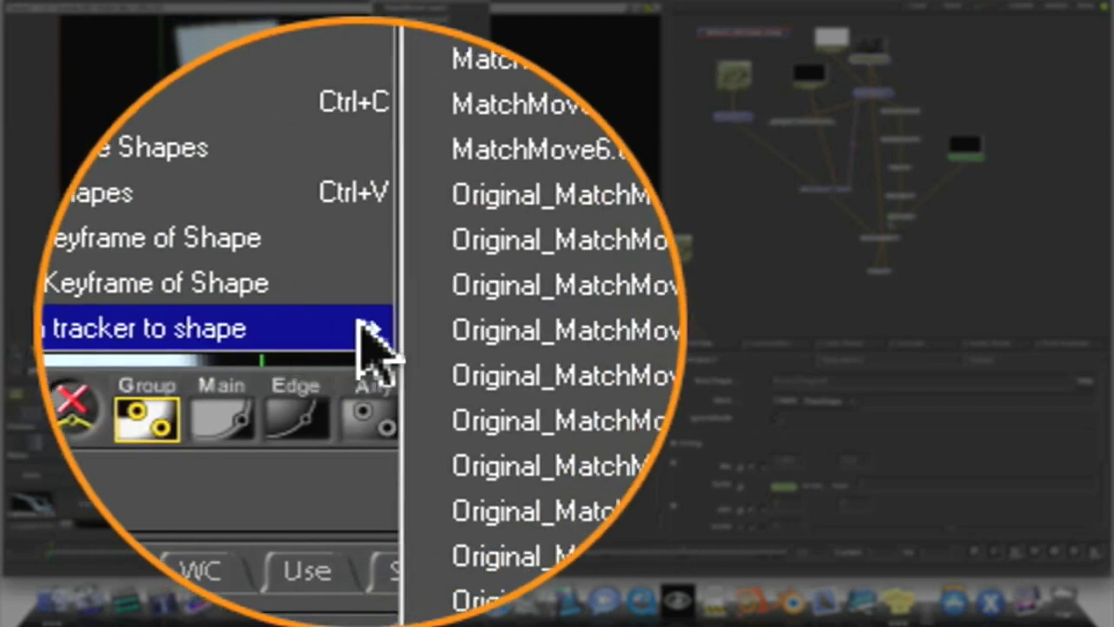
pyautogui.moveTo(394, 521)
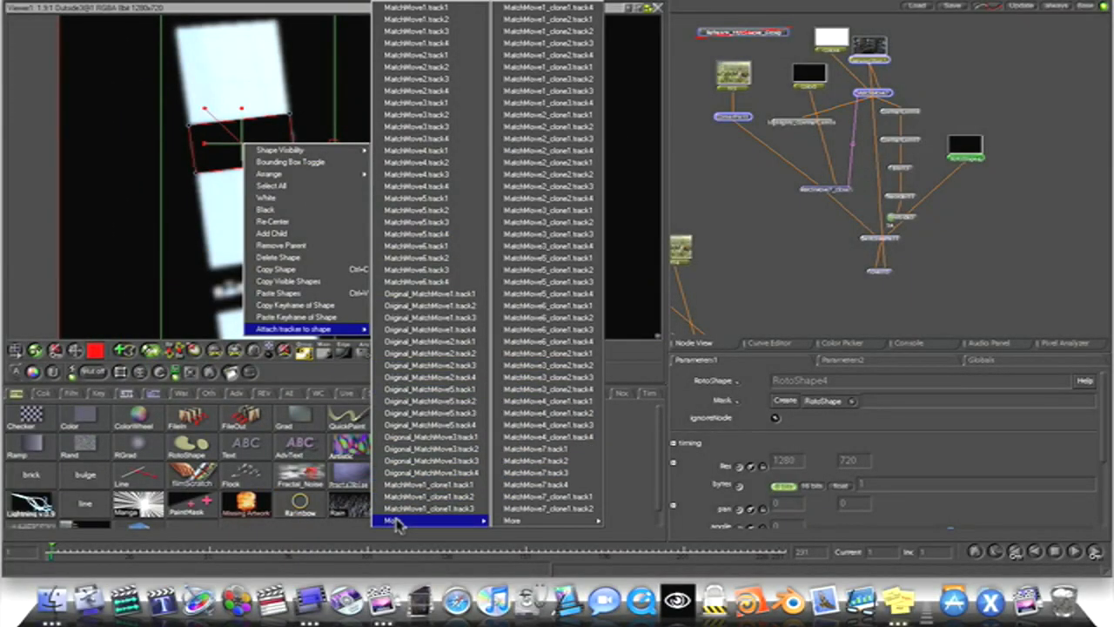
pyautogui.moveTo(512, 522)
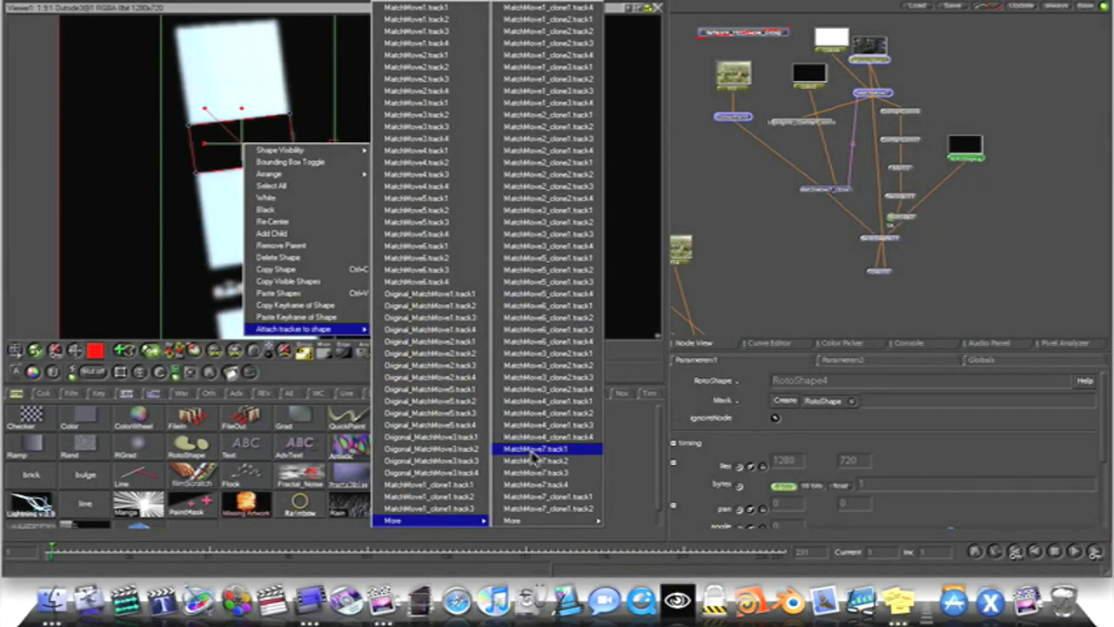
pyautogui.click(531, 451)
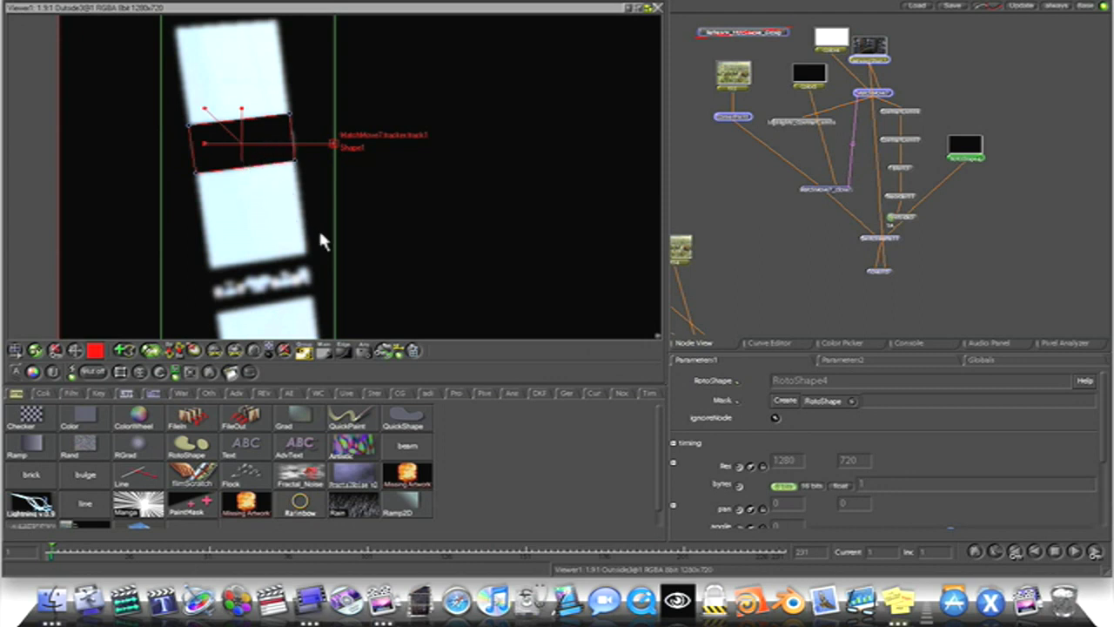
pyautogui.moveTo(55, 552)
pyautogui.mouseDown()
pyautogui.moveTo(398, 614)
pyautogui.moveTo(43, 585)
pyautogui.mouseUp()
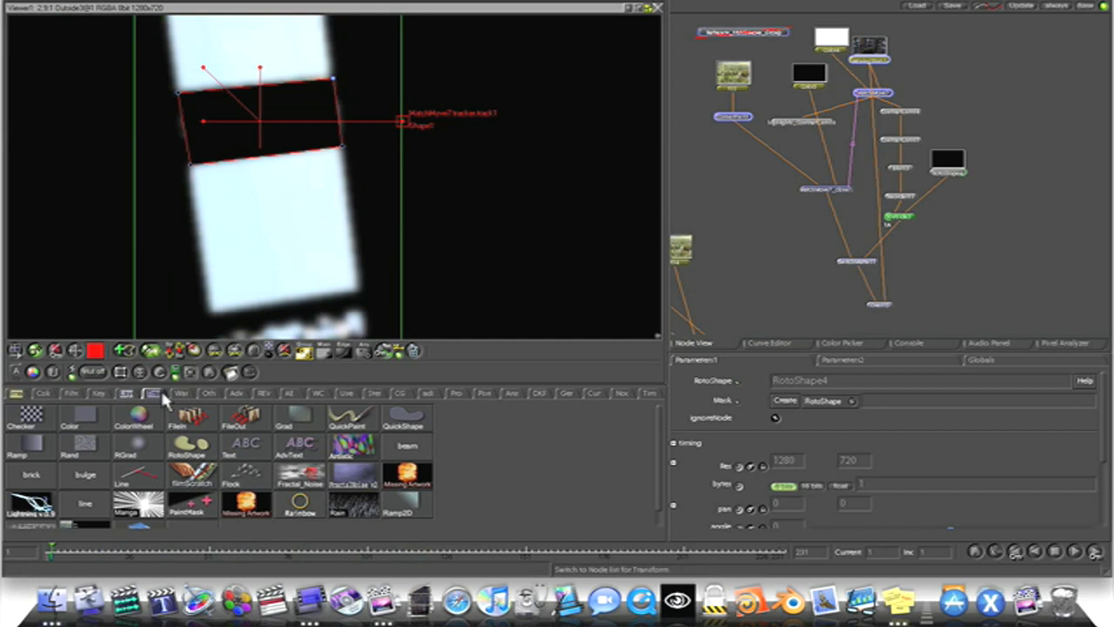
# Add a second Outside node after Outside3 and feed it a new RotoShape masking the gap between the middle and lower frames
pyautogui.click(141, 393)
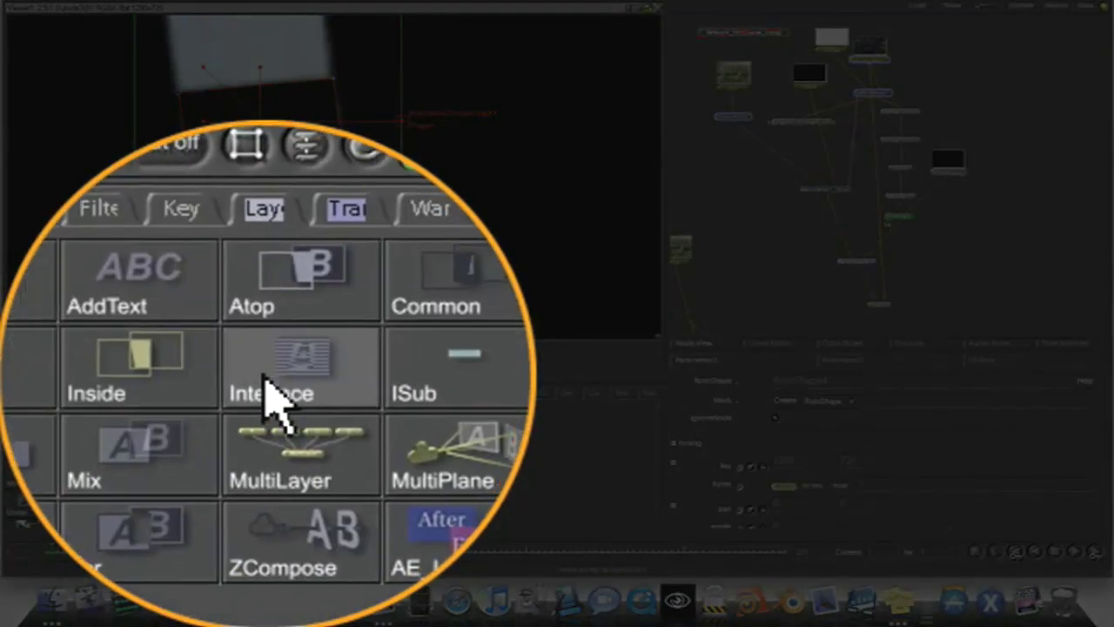
pyautogui.click(235, 473)
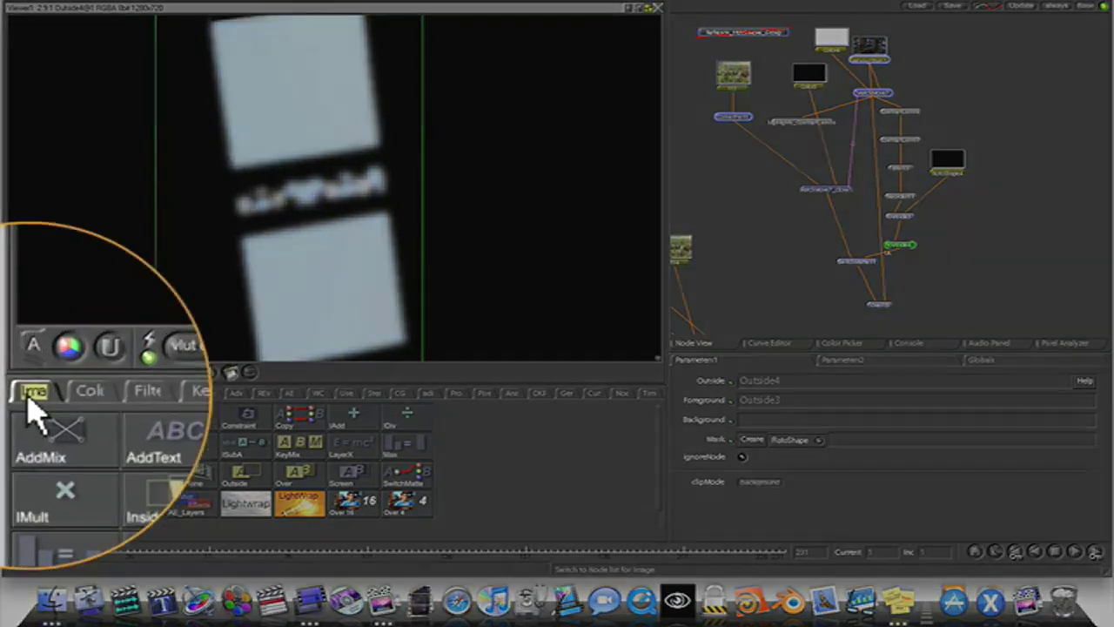
pyautogui.click(16, 393)
pyautogui.click(277, 399)
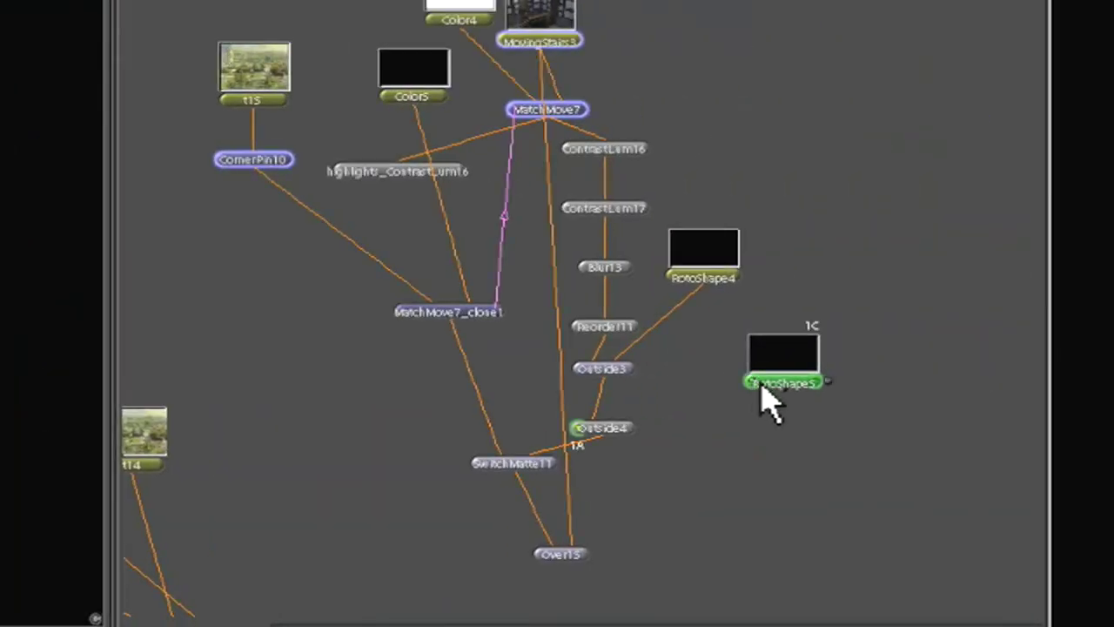
pyautogui.moveTo(777, 391); pyautogui.dragTo(618, 428)
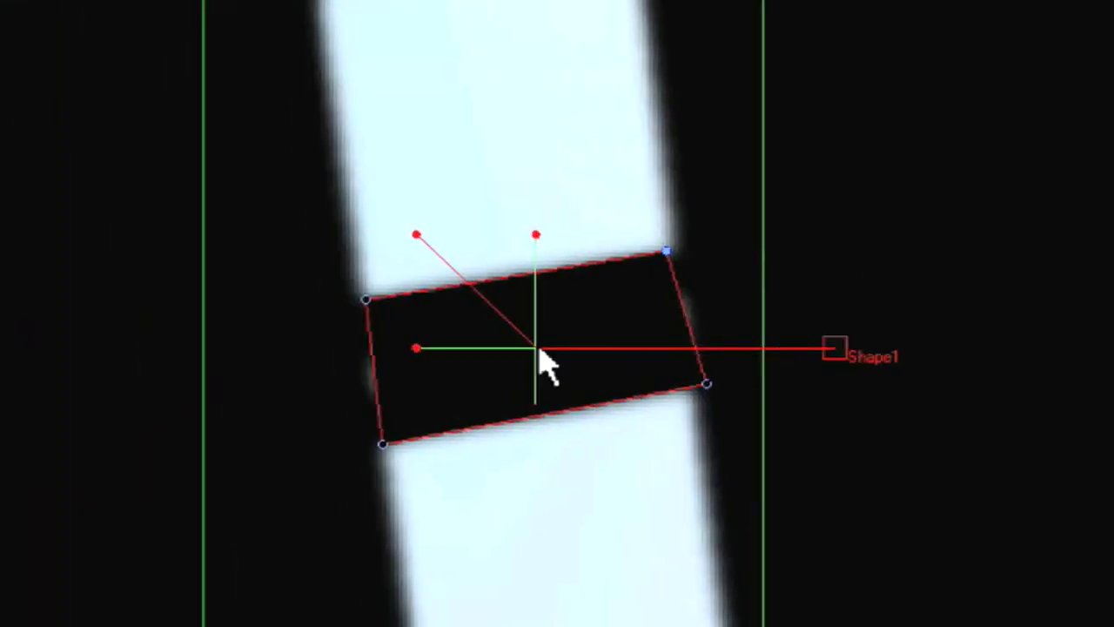
# Attach the MatchMove7.track1 tracker to the shape masking the lower gap
pyautogui.rightClick(539, 349)
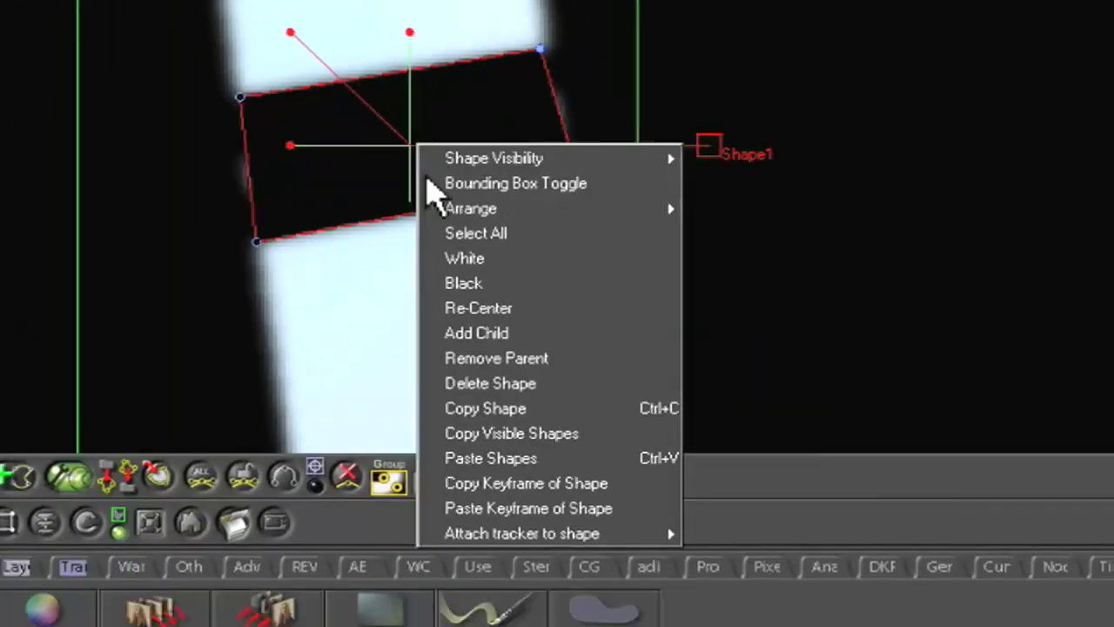
pyautogui.moveTo(679, 626)
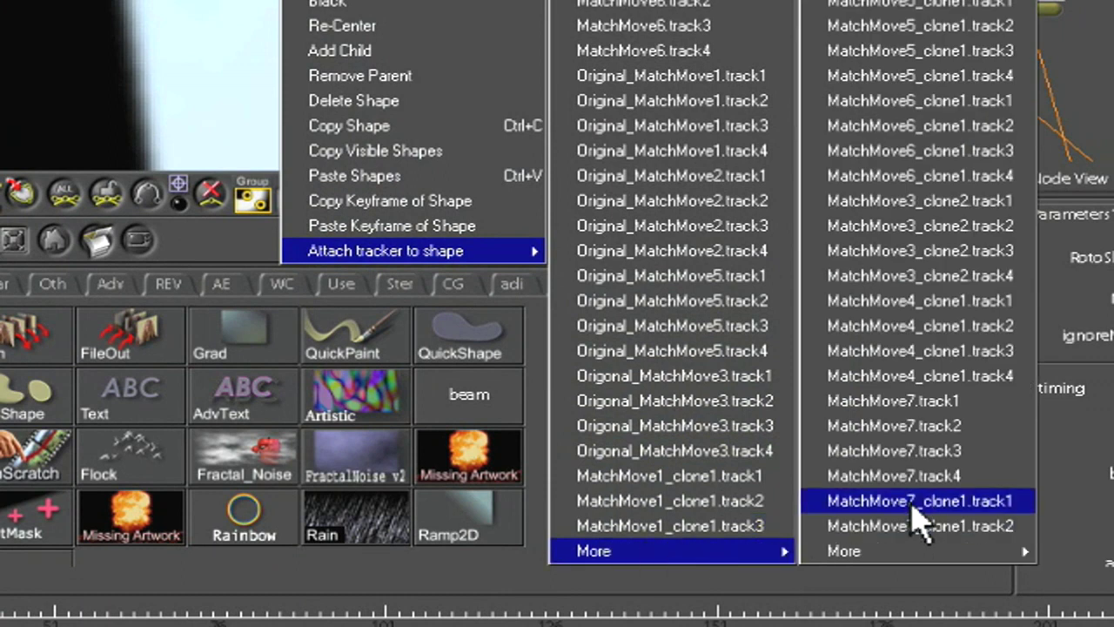
pyautogui.click(928, 425)
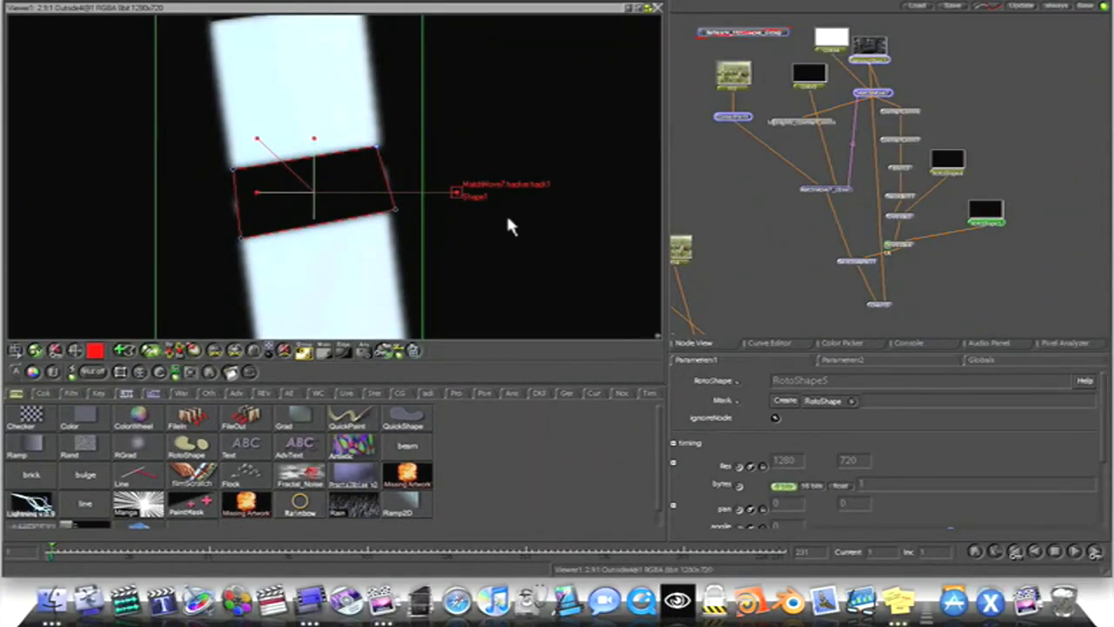
# Check the tracked masks at other frames up to frame 70 and view the Over15 composite
pyautogui.moveTo(504, 228); pyautogui.dragTo(213, 230)
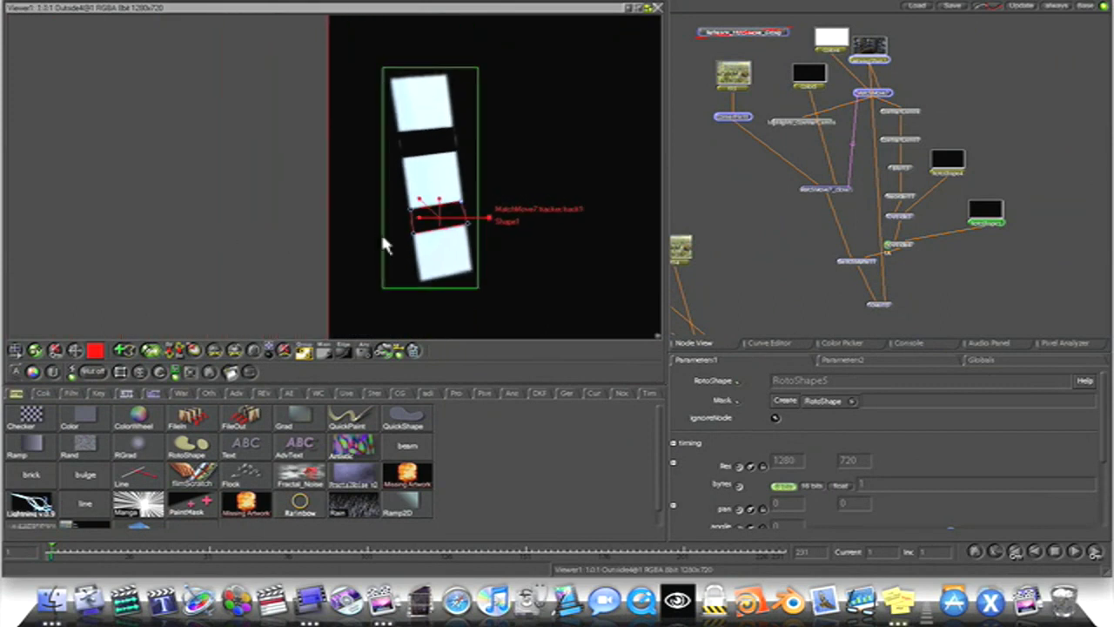
pyautogui.moveTo(564, 279); pyautogui.dragTo(375, 278)
pyautogui.moveTo(505, 266); pyautogui.dragTo(335, 257)
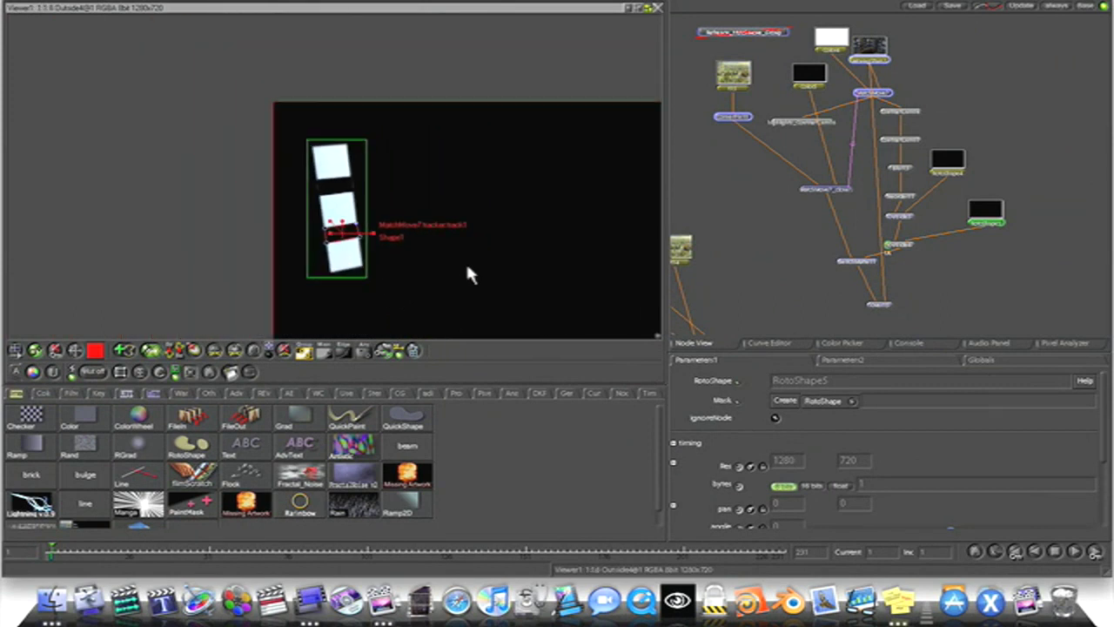
pyautogui.moveTo(470, 261); pyautogui.dragTo(303, 252)
pyautogui.click(107, 551)
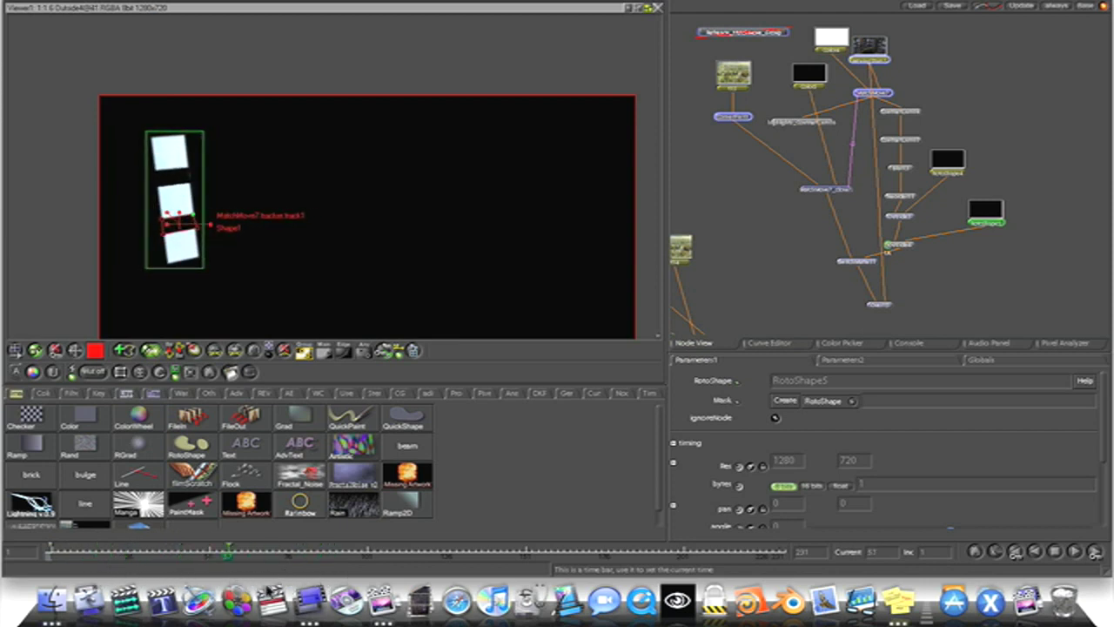
pyautogui.click(877, 306)
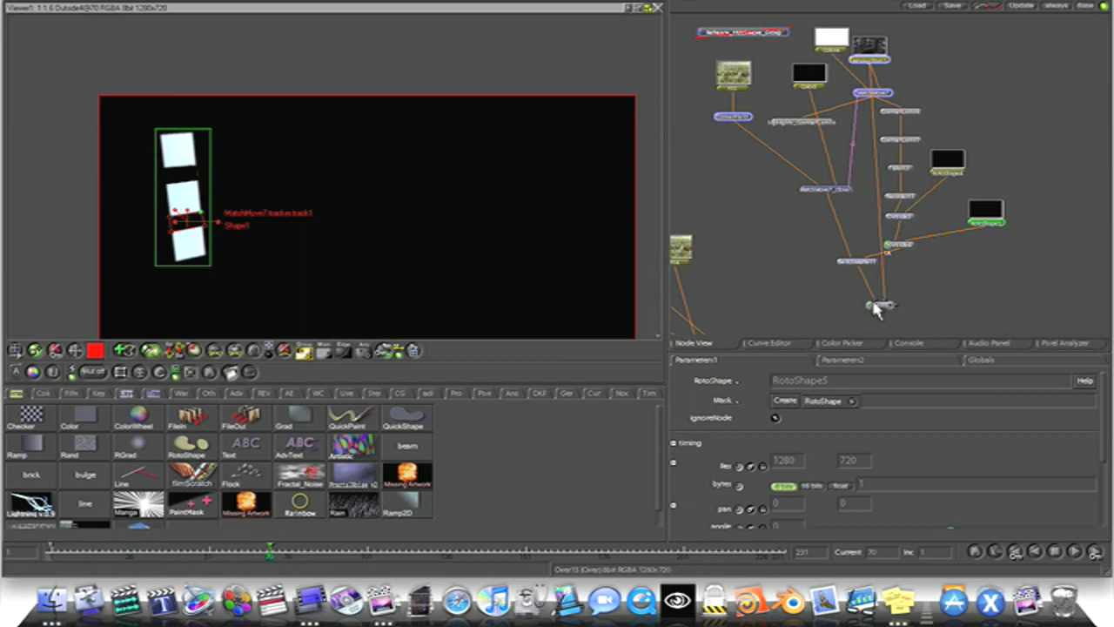
pyautogui.press('1')
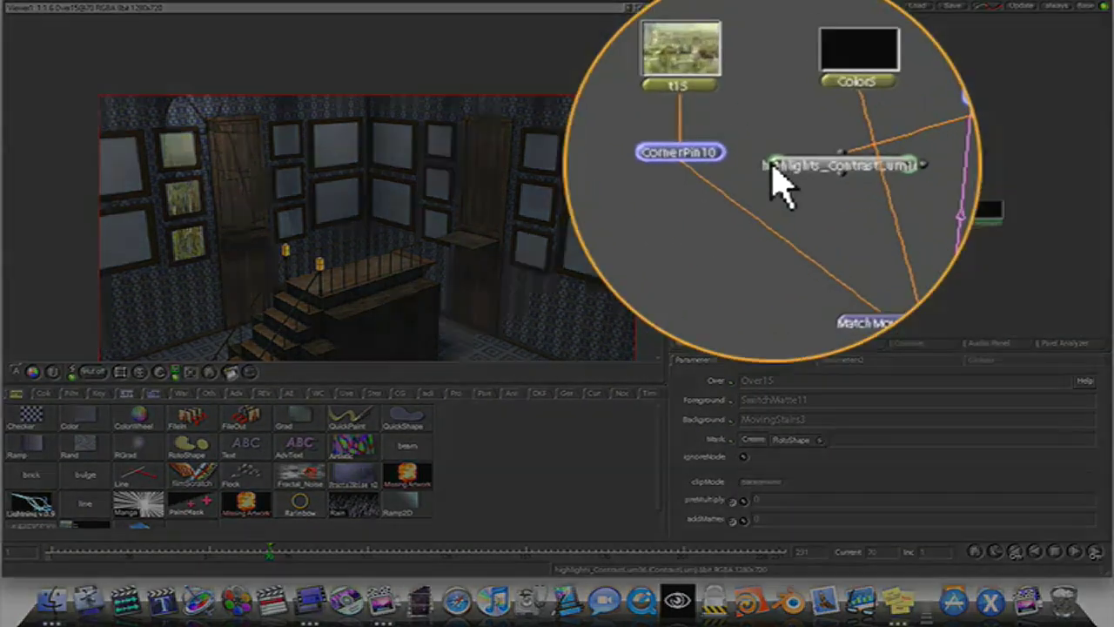
# Move the highlights_ContrastLum16 node beside the matte branch and add a Screen node after it
pyautogui.click(784, 123)
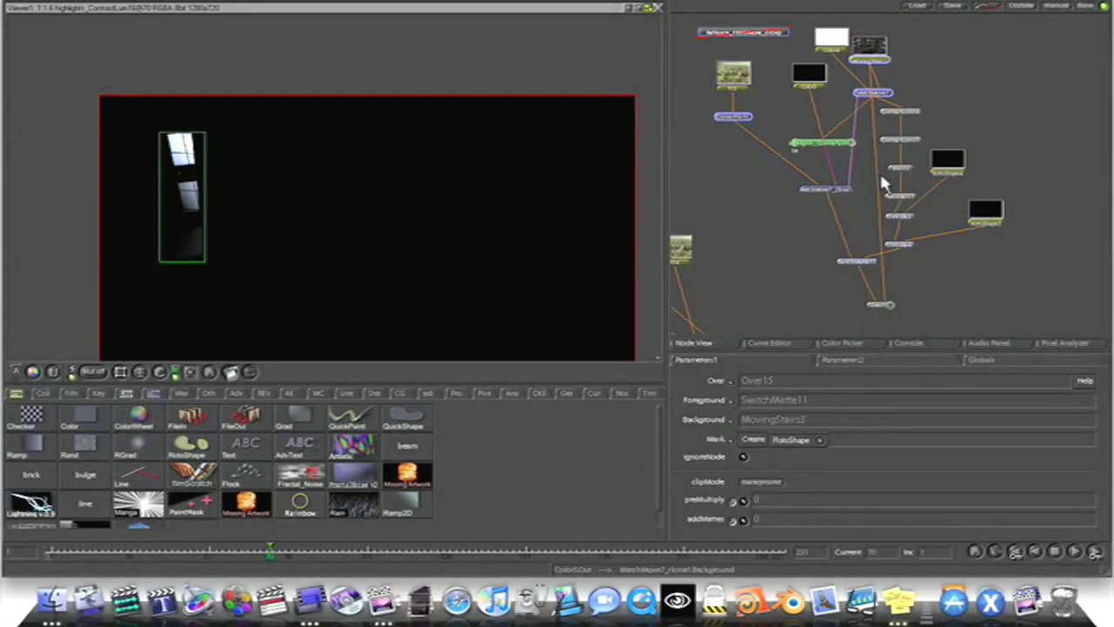
pyautogui.moveTo(831, 144); pyautogui.dragTo(984, 267)
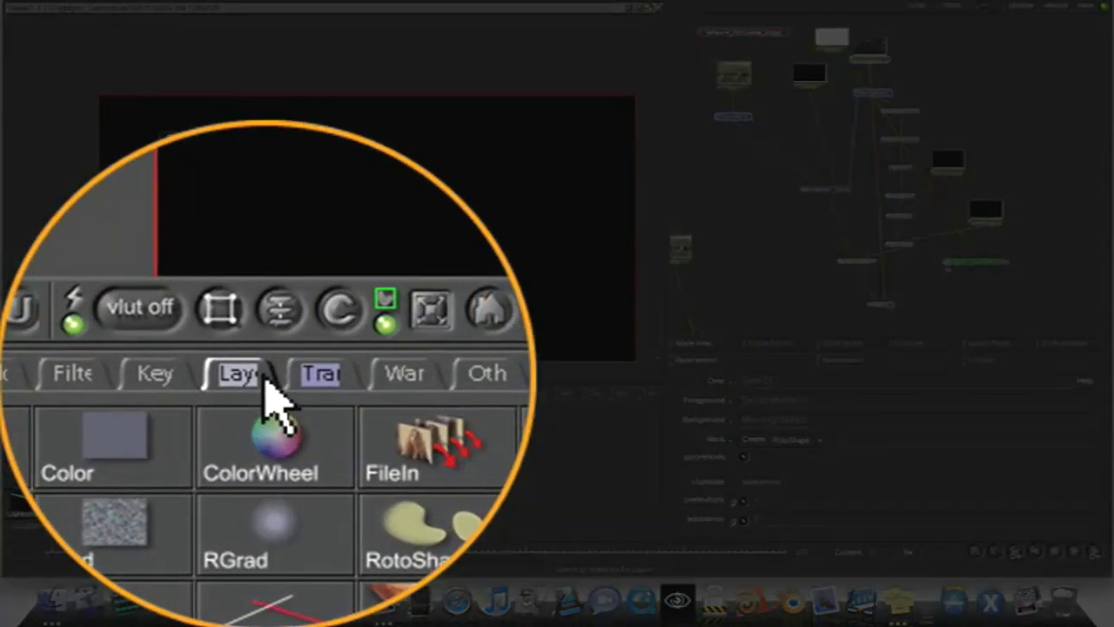
pyautogui.click(126, 392)
pyautogui.click(342, 474)
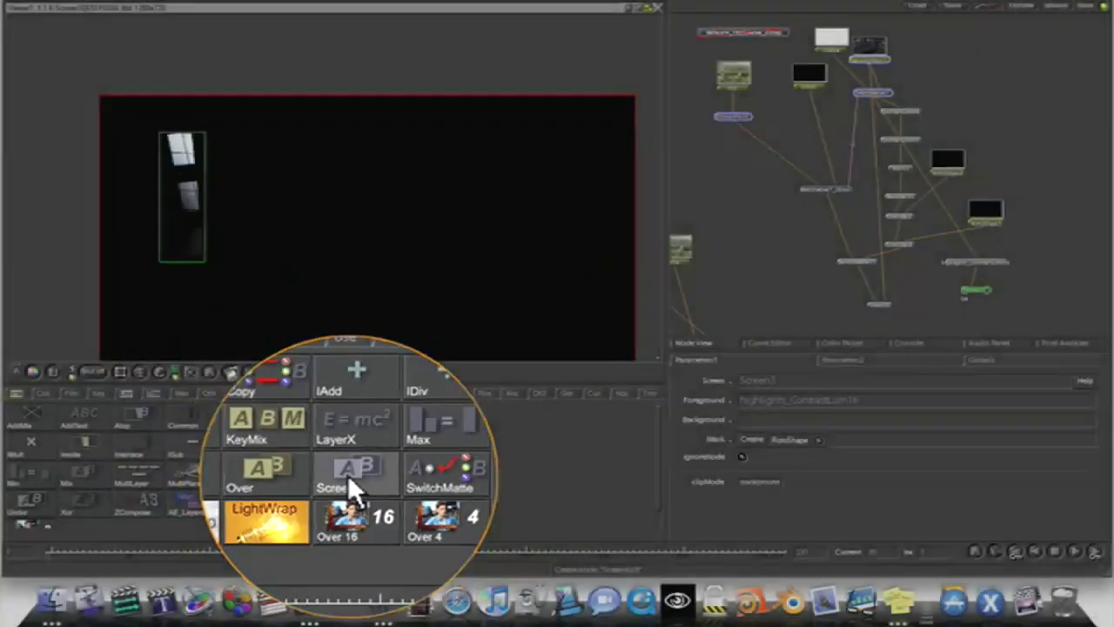
# Place the Screen node below Over15 and connect Over15 as its background
pyautogui.moveTo(975, 289); pyautogui.dragTo(890, 179)
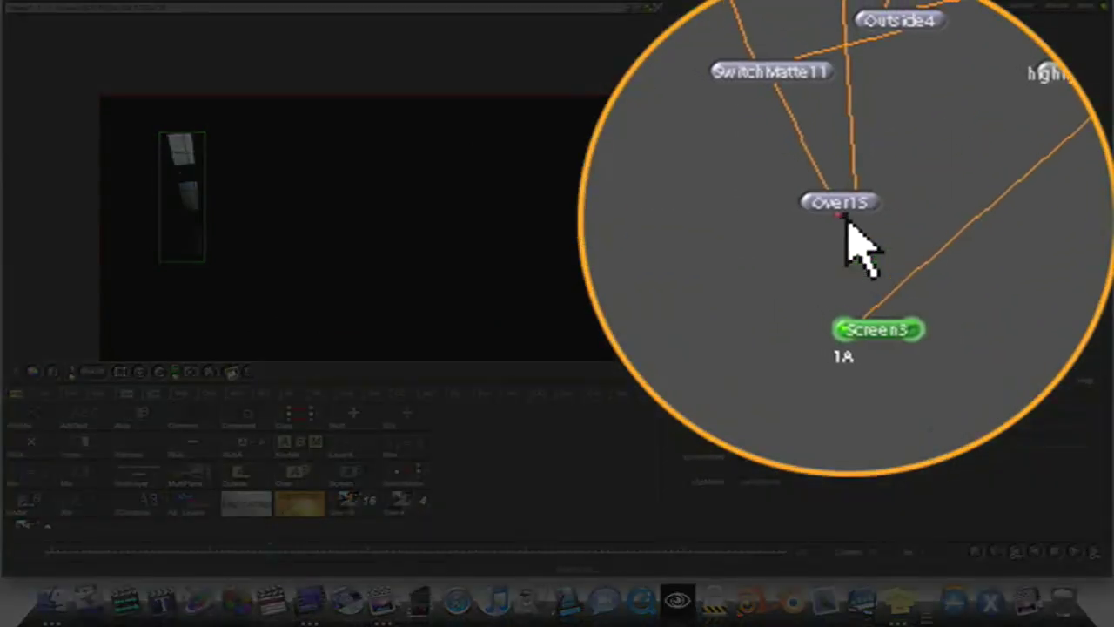
pyautogui.moveTo(866, 105); pyautogui.dragTo(905, 168)
pyautogui.moveTo(848, 219); pyautogui.dragTo(849, 245)
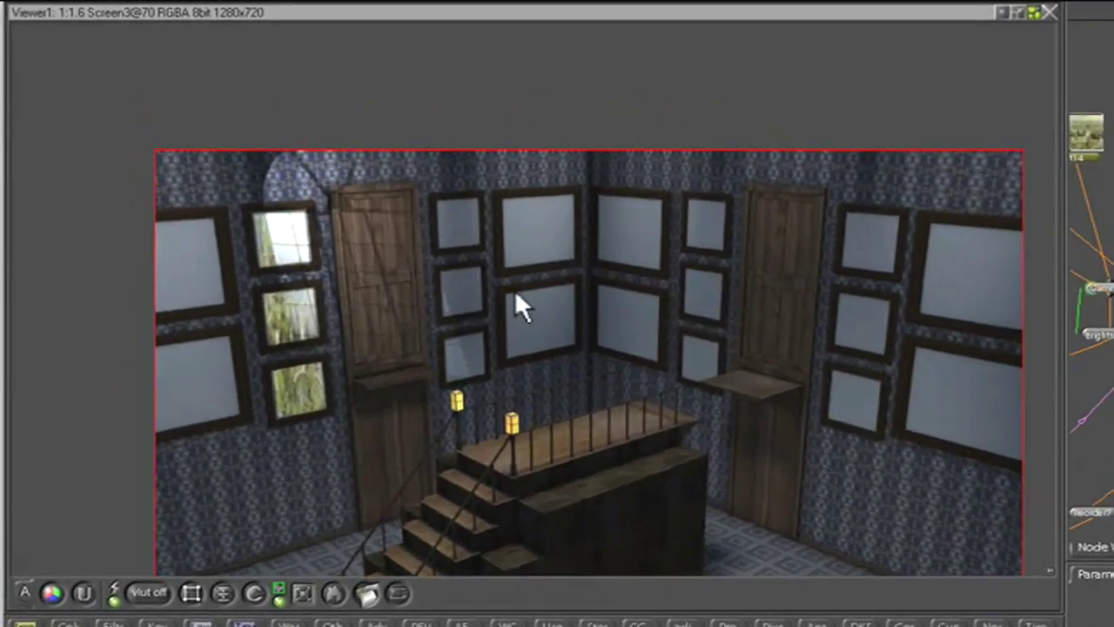
# Insert a Fade node after highlights_ContrastLum16 and set its value to 0.238 to soften the reflections
pyautogui.moveTo(514, 289); pyautogui.dragTo(800, 324)
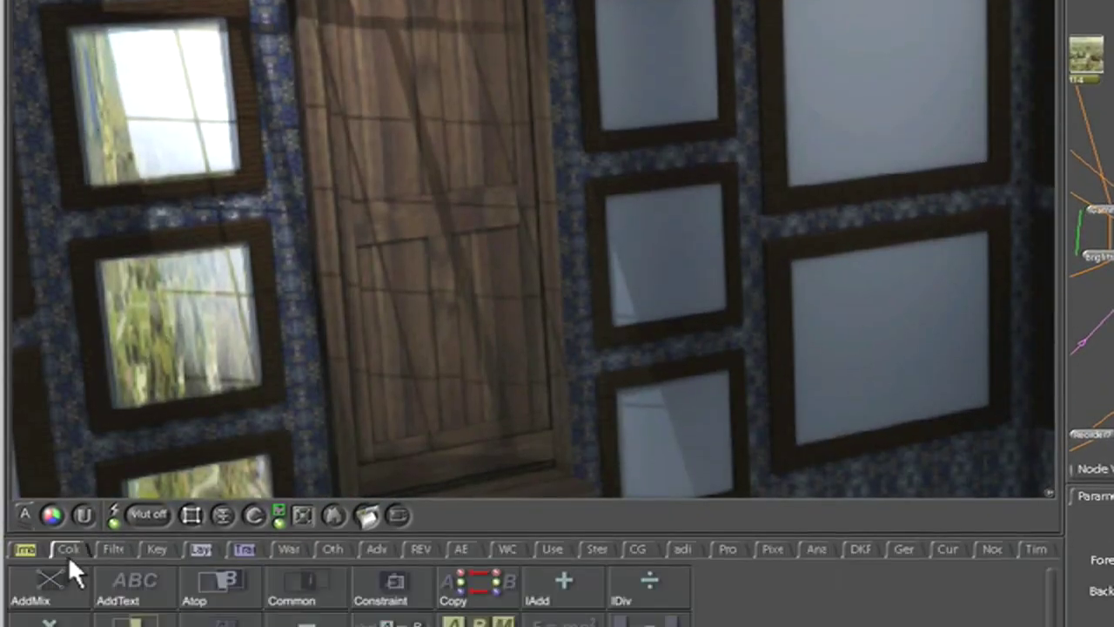
pyautogui.click(68, 625)
pyautogui.click(451, 383)
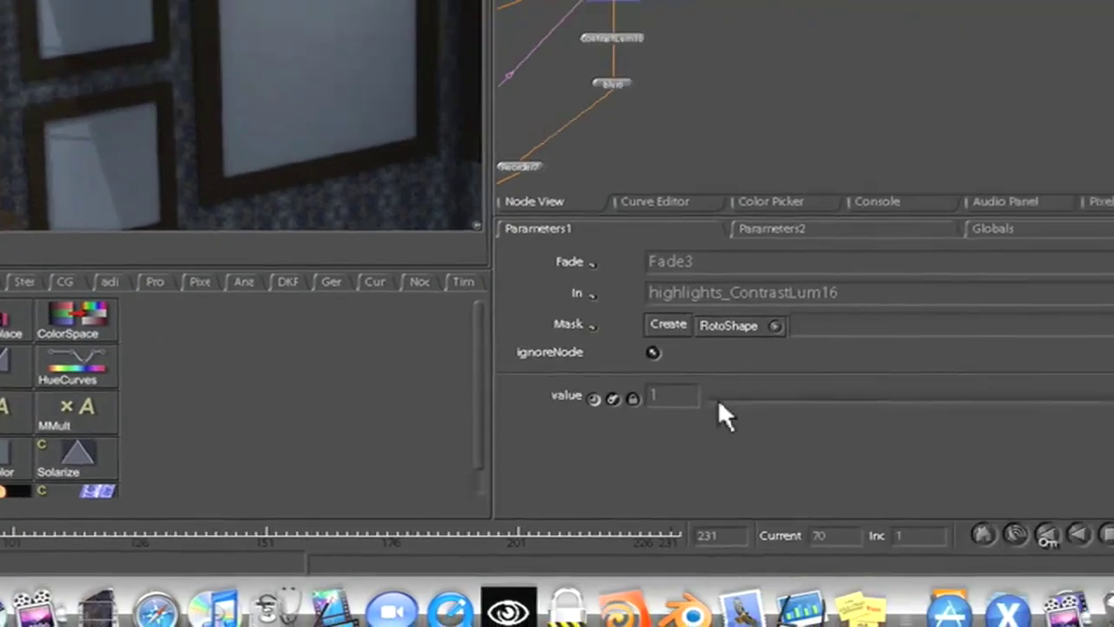
pyautogui.moveTo(1074, 402); pyautogui.dragTo(1035, 398)
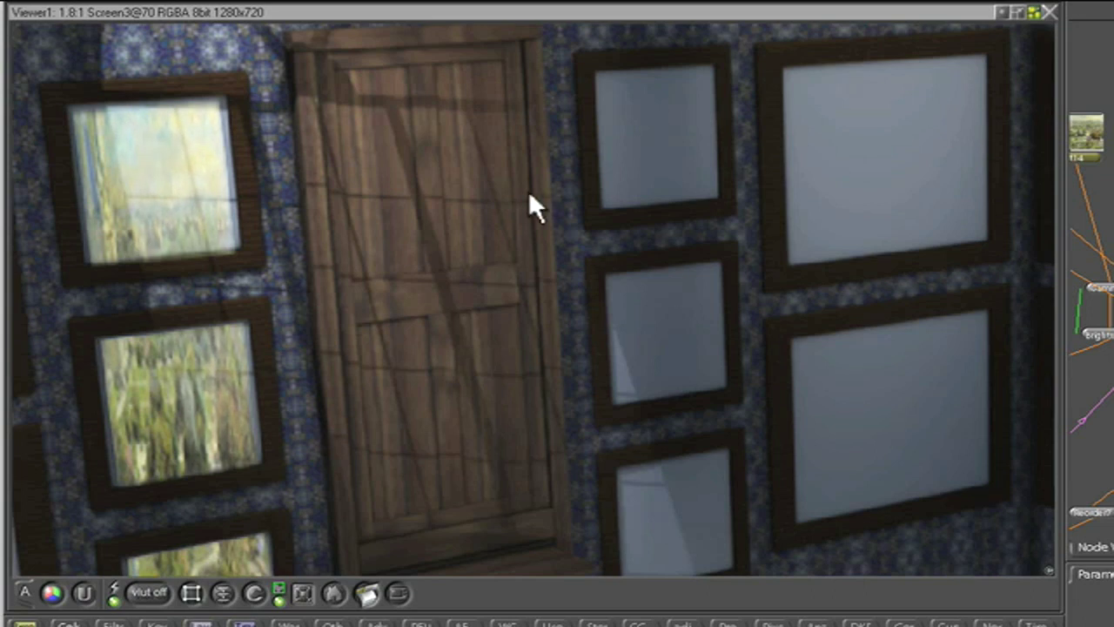
pyautogui.press('f')
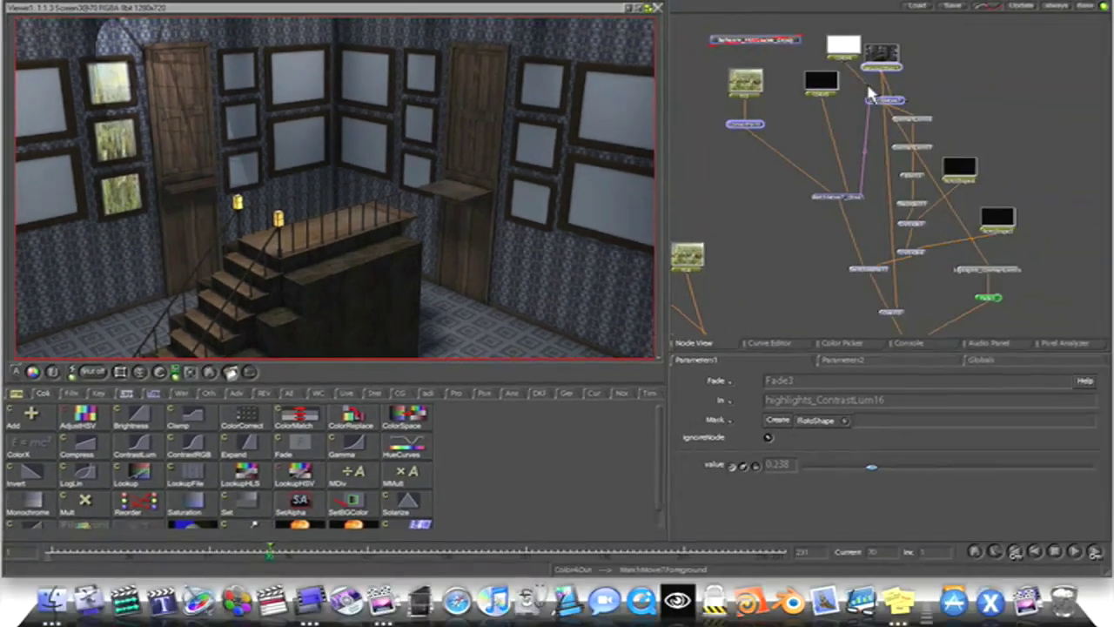
# View the matte branch's outputs one by one at frame 70, from MovingStairs3 and MatchMove7 through ContrastLum, Blur13 and Reorder11 to the Outside nodes
pyautogui.click(866, 72)
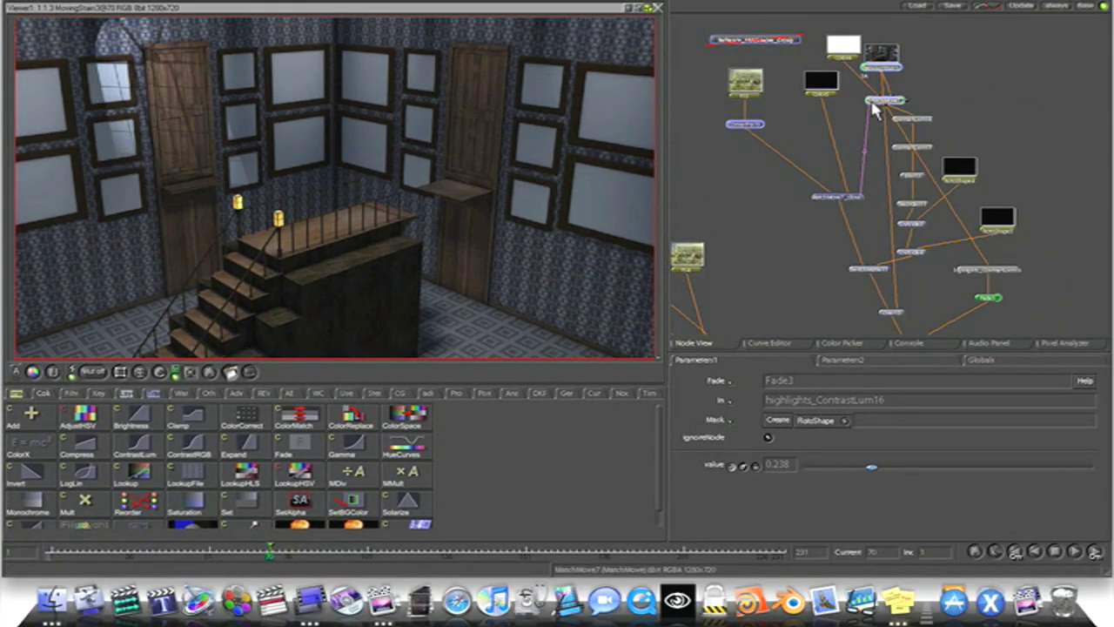
pyautogui.click(874, 104)
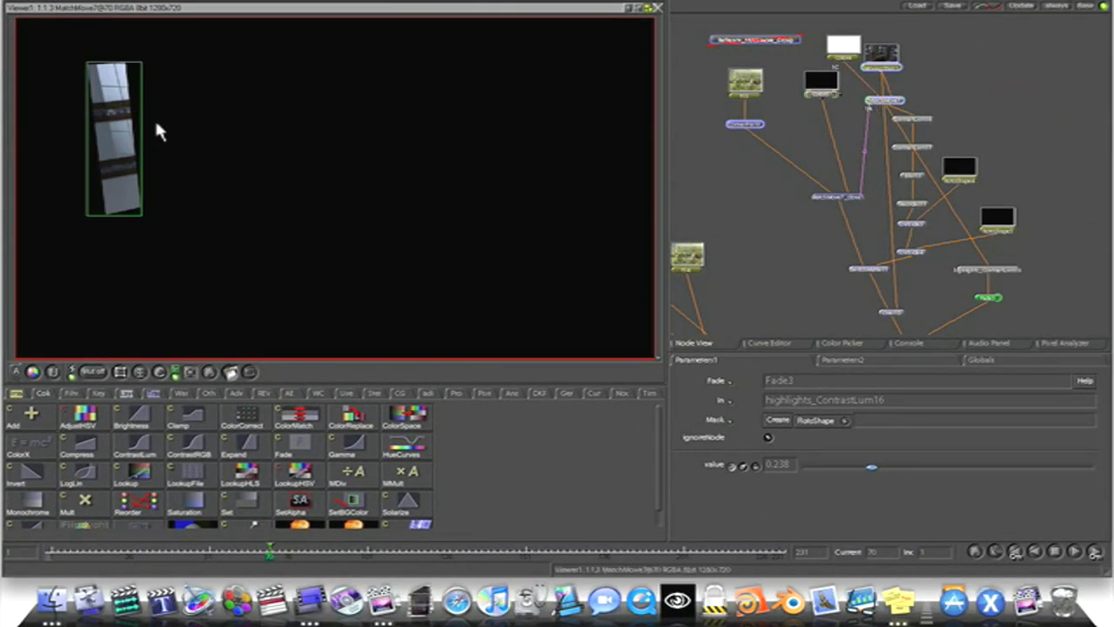
pyautogui.click(898, 118)
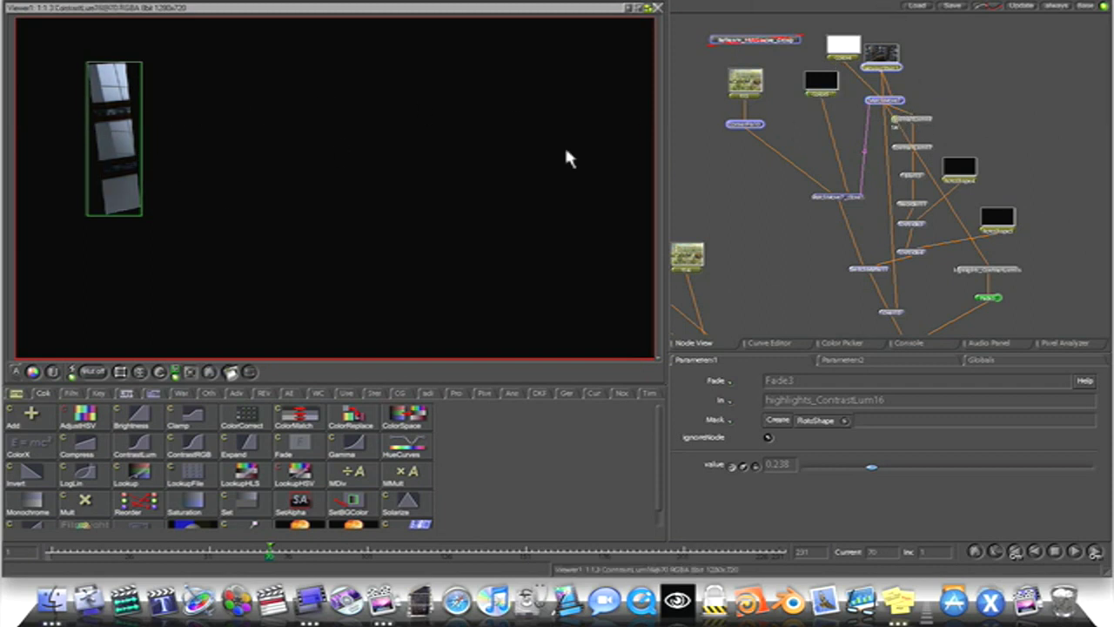
pyautogui.click(897, 149)
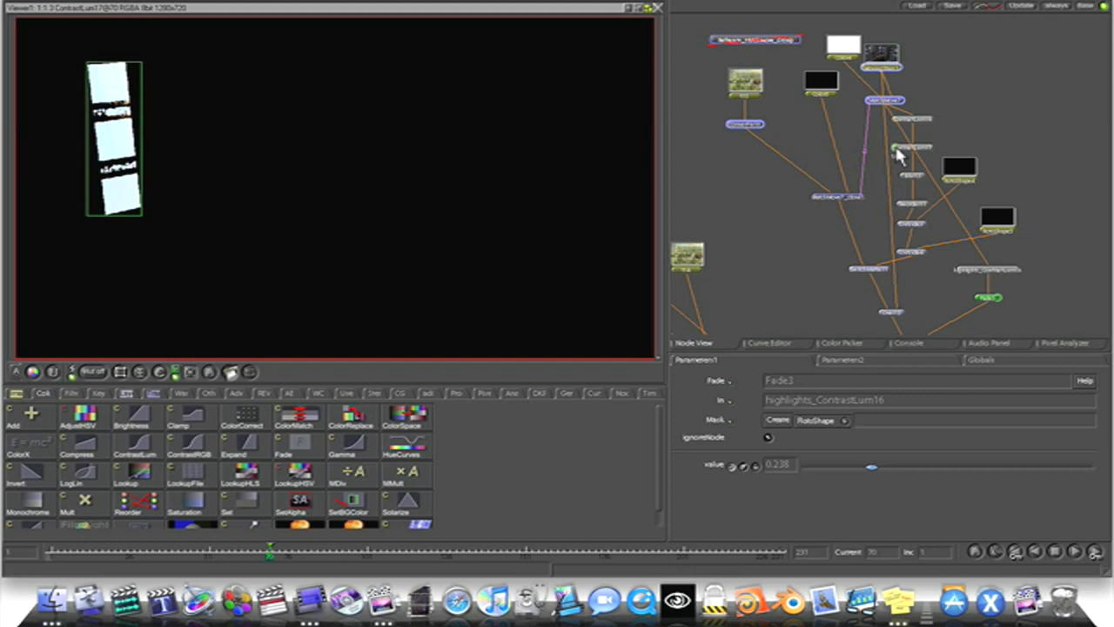
pyautogui.click(910, 175)
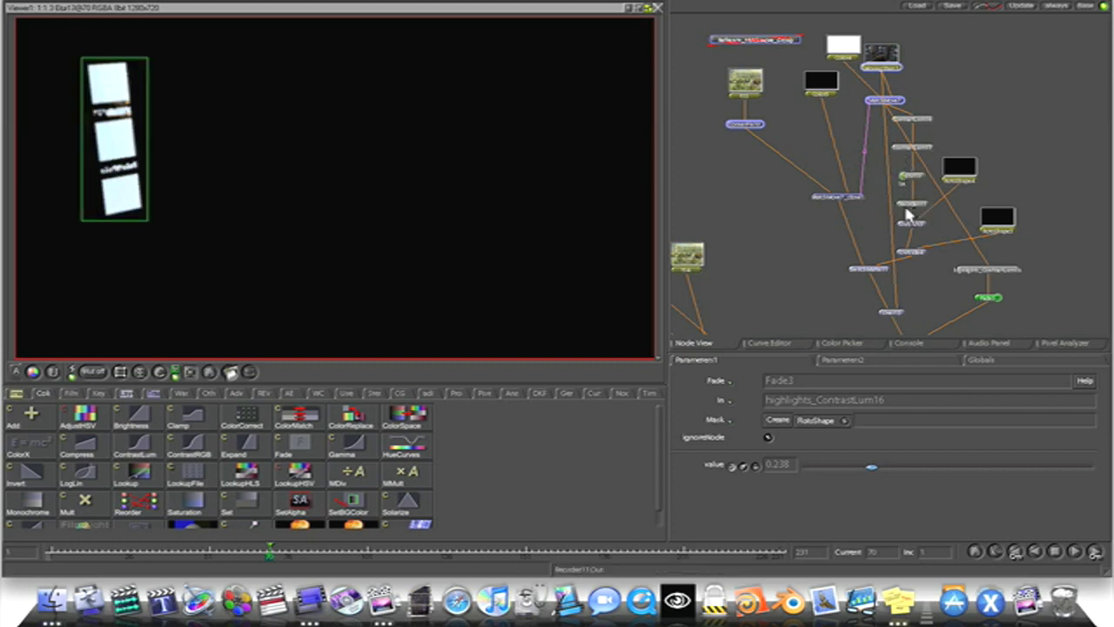
pyautogui.click(905, 209)
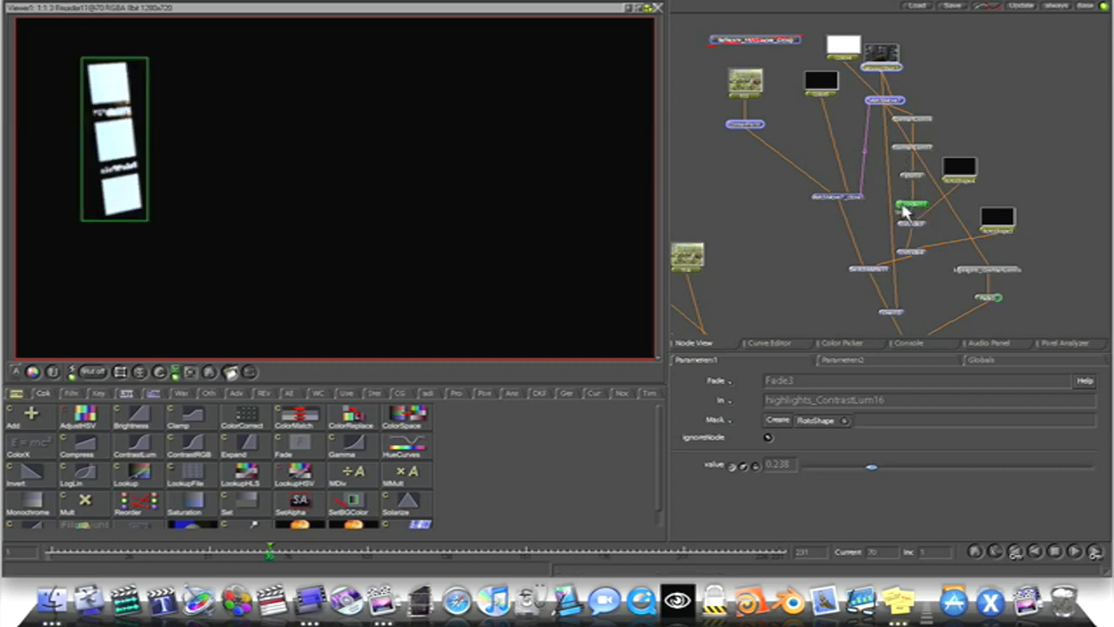
pyautogui.click(907, 253)
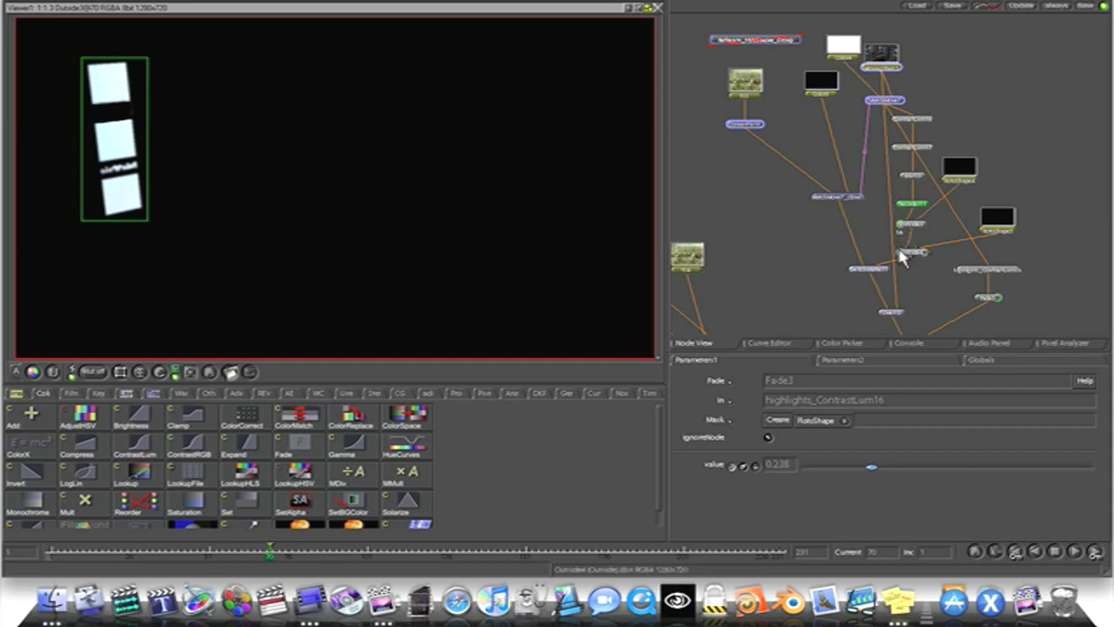
# View the painting masked by SwitchMatte11 and its composite over the stairs clip in Over15
pyautogui.click(853, 270)
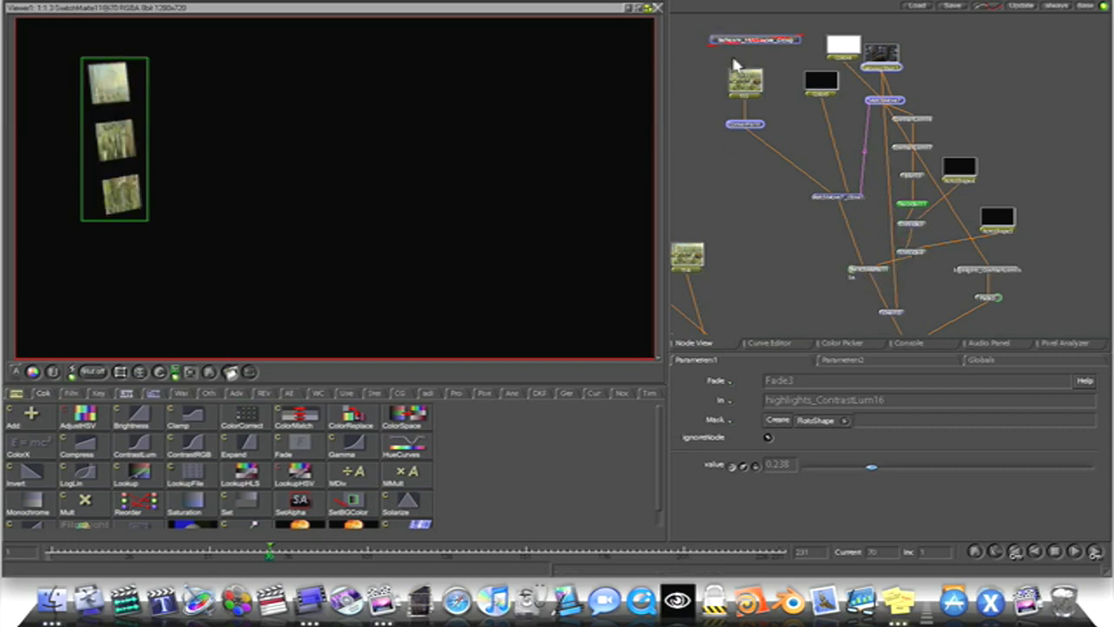
pyautogui.moveTo(866, 239); pyautogui.dragTo(828, 117)
pyautogui.click(847, 190)
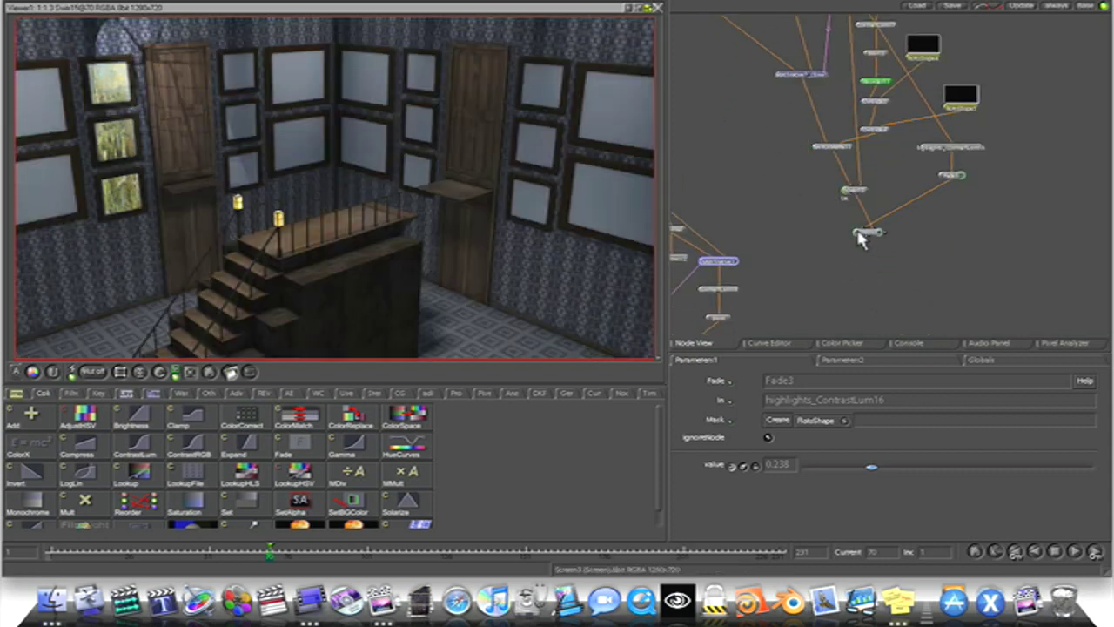
# Examine the enlarged node tree, select RotoShape4 and RotoShape5, and return to frame 1 of the Screen3 composite
pyautogui.moveTo(746, 150); pyautogui.dragTo(744, 300)
pyautogui.press('F4')
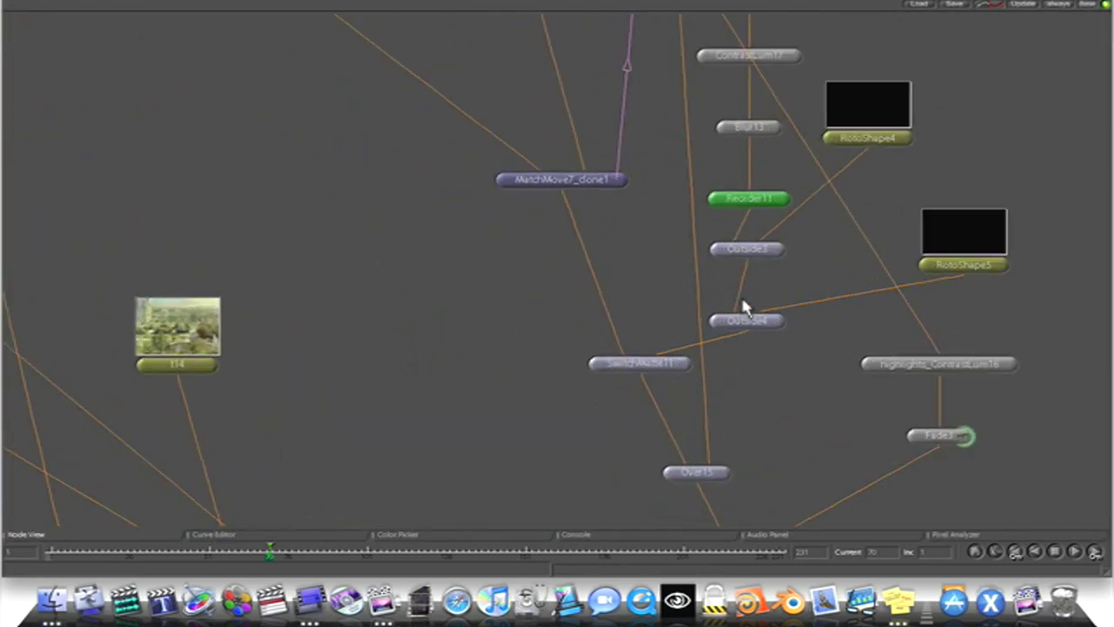
pyautogui.scroll(-5, 680, 268)
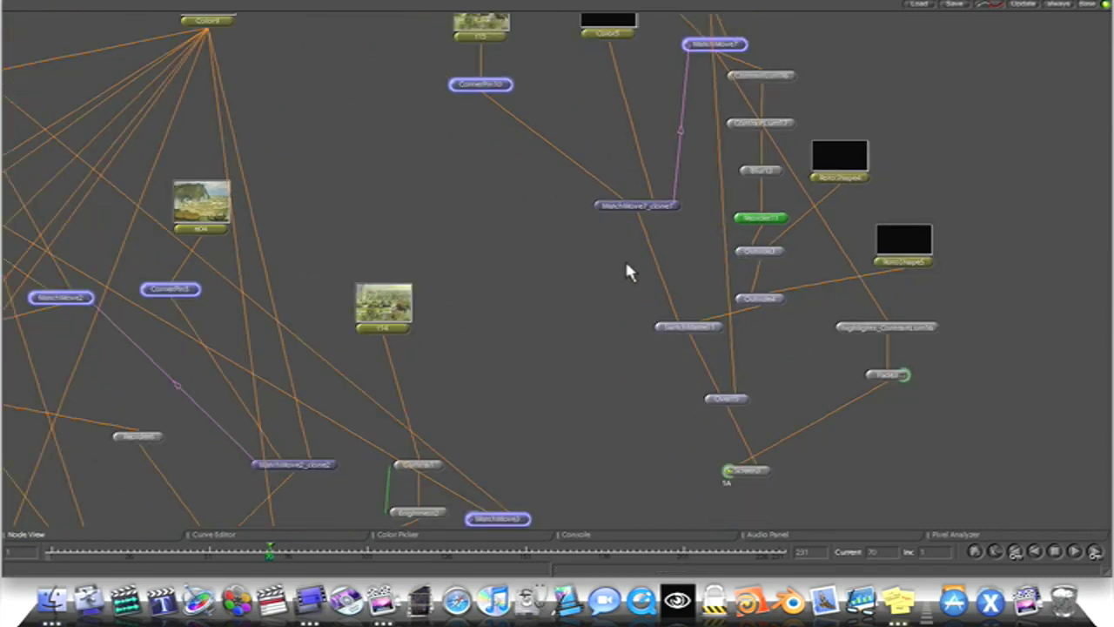
pyautogui.moveTo(626, 264); pyautogui.dragTo(404, 269)
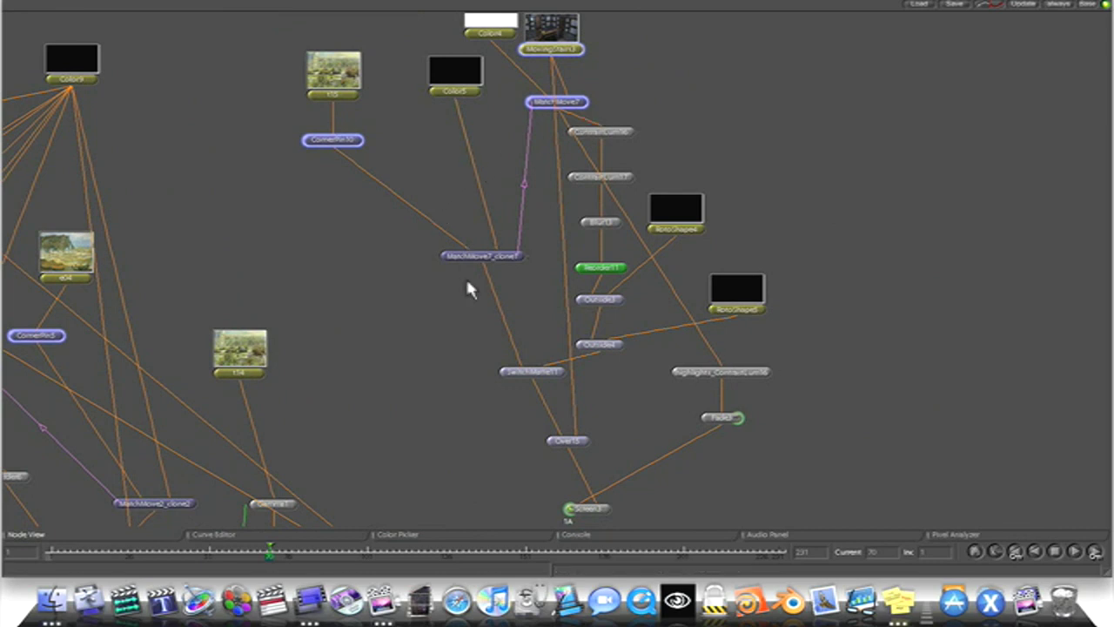
pyautogui.click(562, 104)
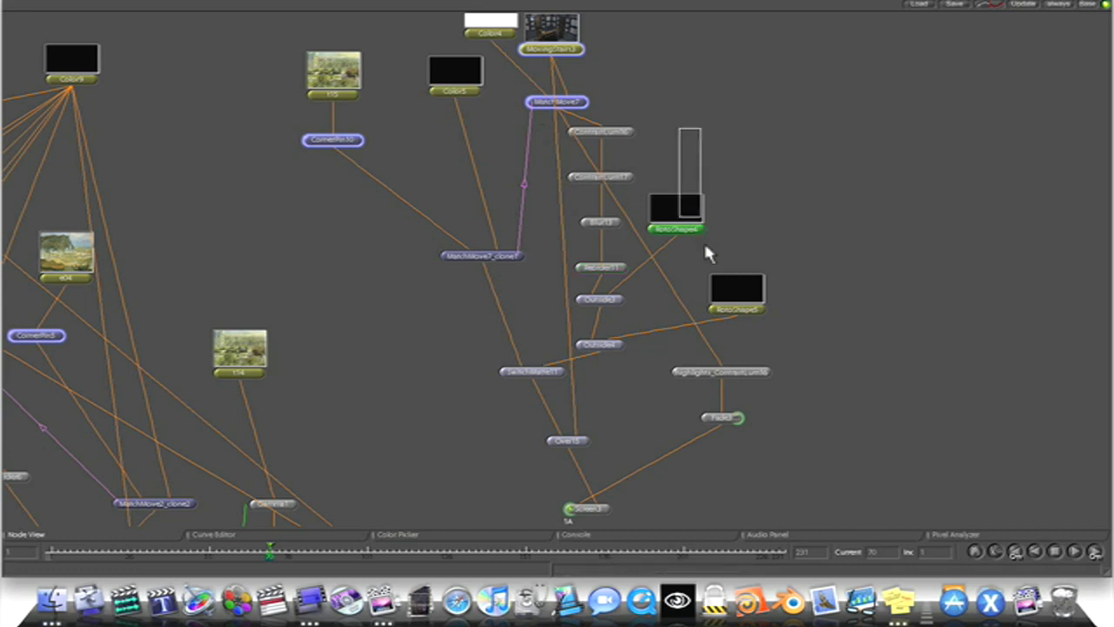
pyautogui.moveTo(706, 252); pyautogui.dragTo(771, 328)
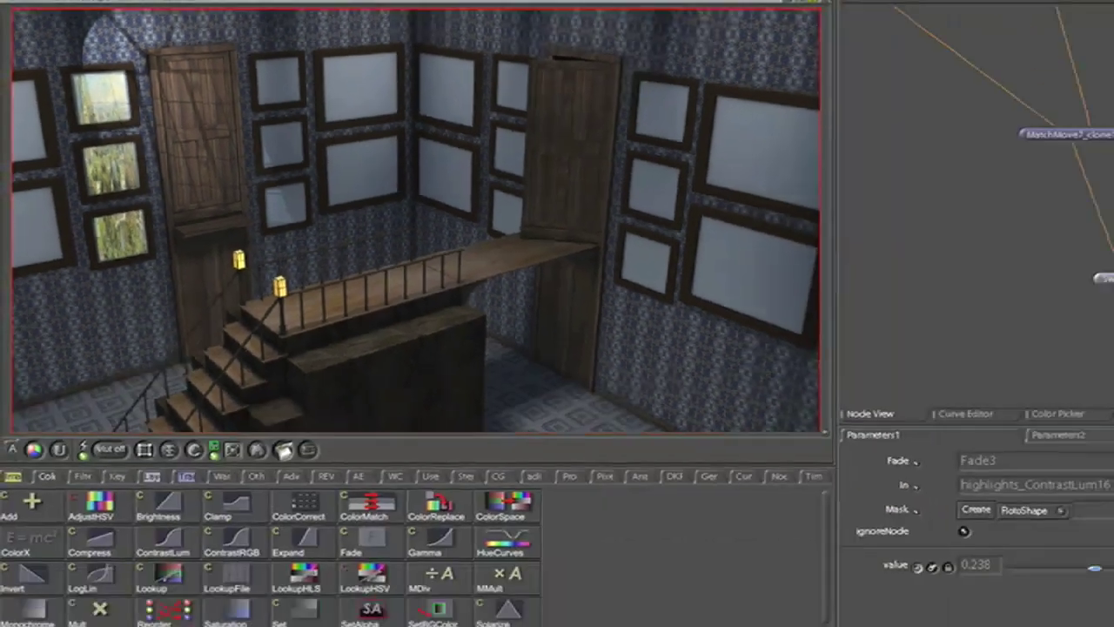
pyautogui.moveTo(107, 548); pyautogui.dragTo(50, 555)
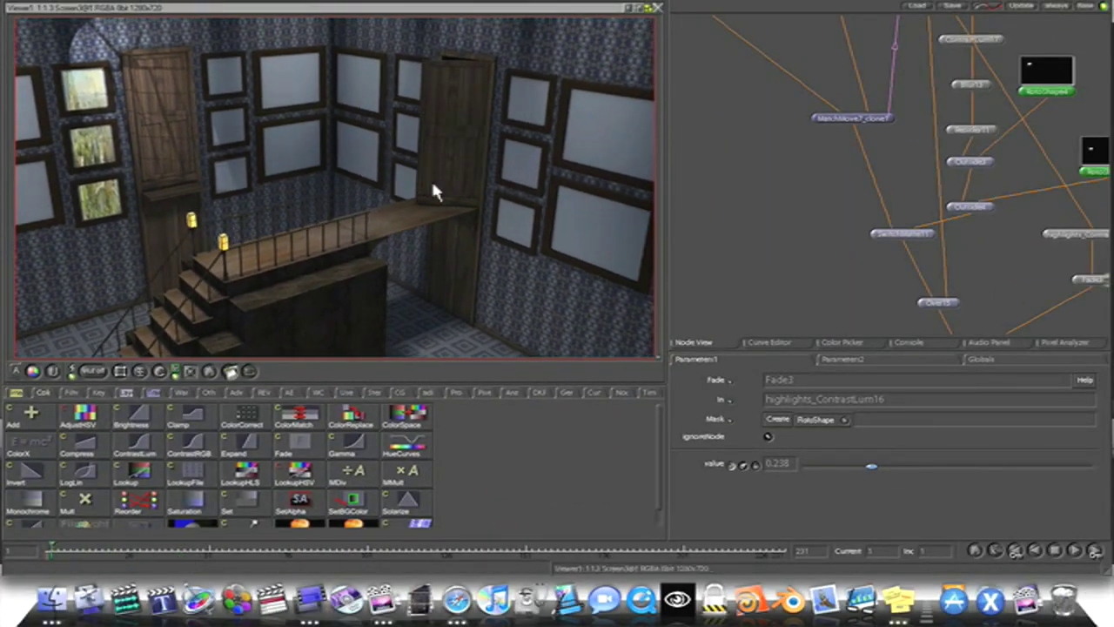